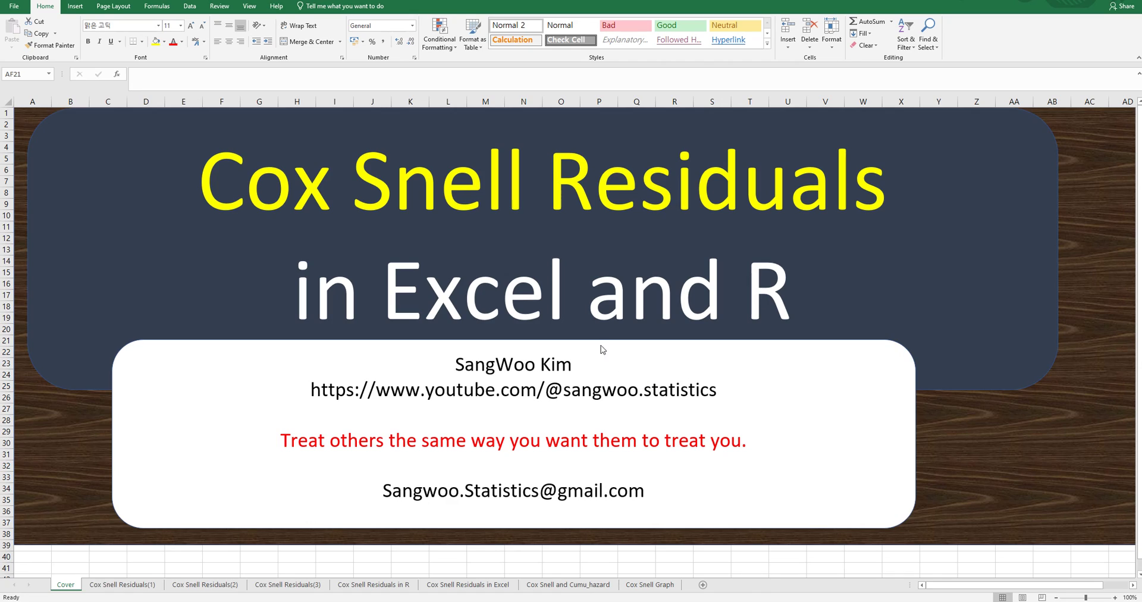
Open the Cox Snell Residuals(1) sheet with the textbook excerpt and R residuals() code.
{"action": "left_click", "coordinate": [123, 585]}
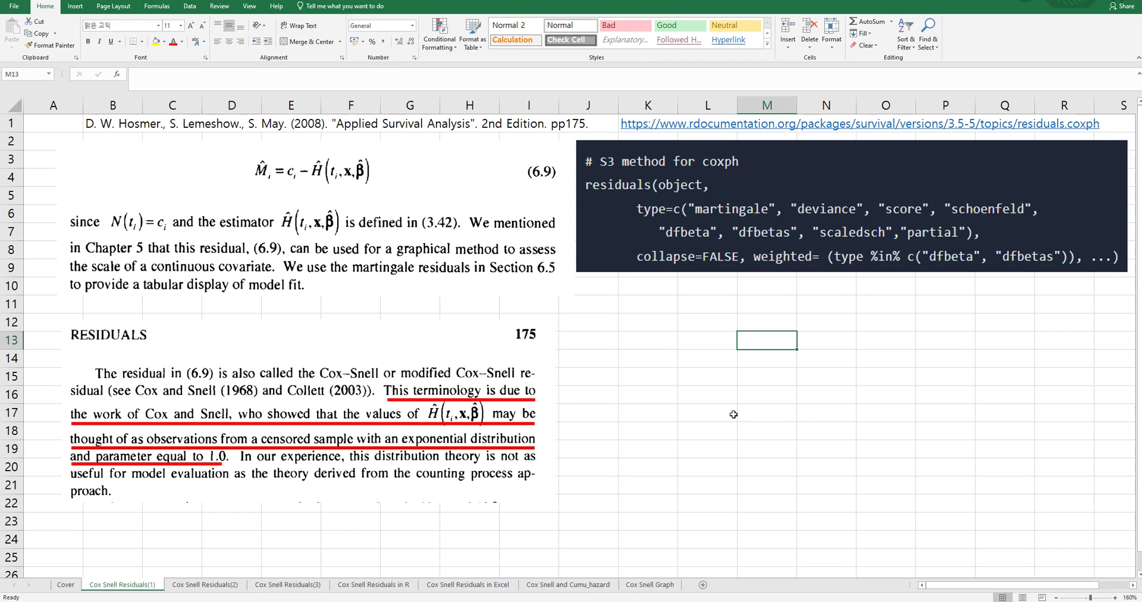
Open the Cox Snell Residuals(2) sheet with the StackExchange explanation.
{"action": "left_click", "coordinate": [229, 586]}
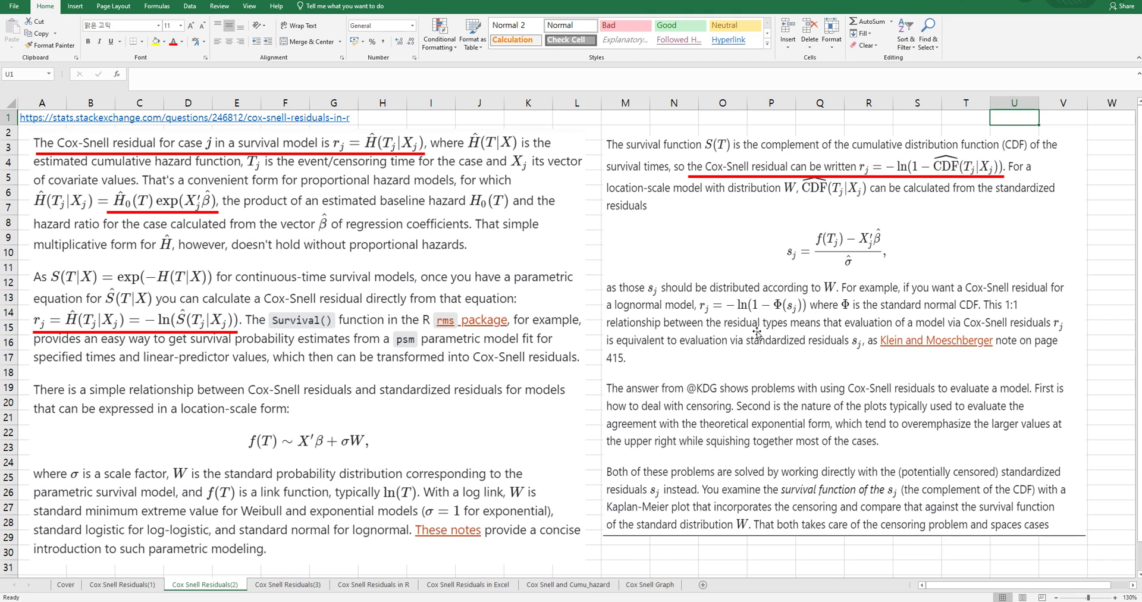
Open the Cox Snell Residuals(3) sheet with the lecture slides on diagnostic plots.
{"action": "left_click", "coordinate": [294, 585]}
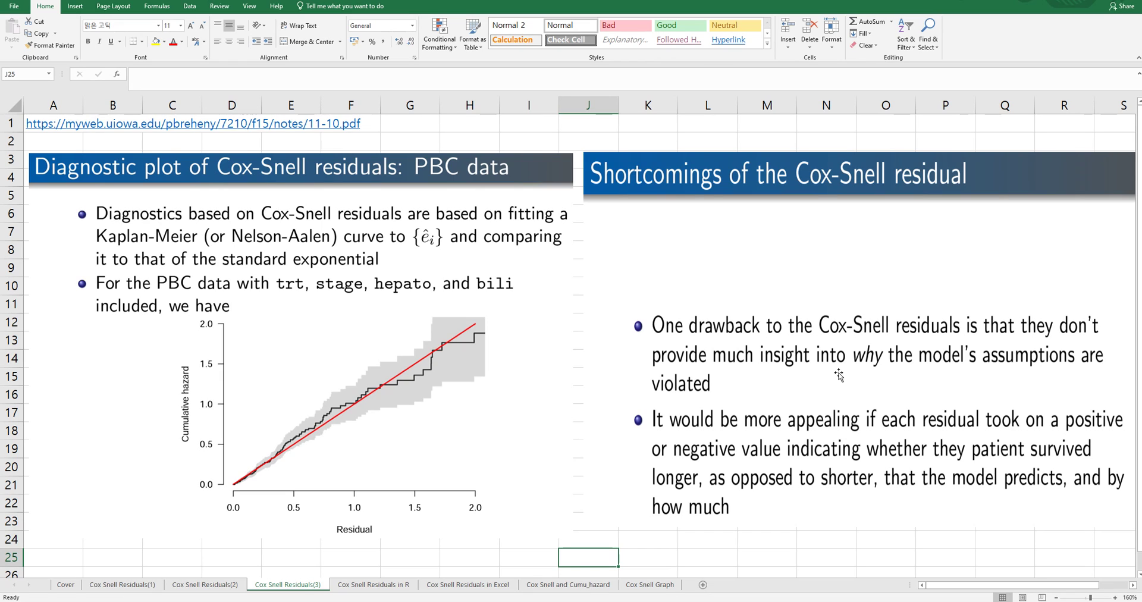
Review the Cox Snell Residuals in R sheet, briefly checking the Excel calculation sheet.
{"action": "left_click", "coordinate": [389, 588]}
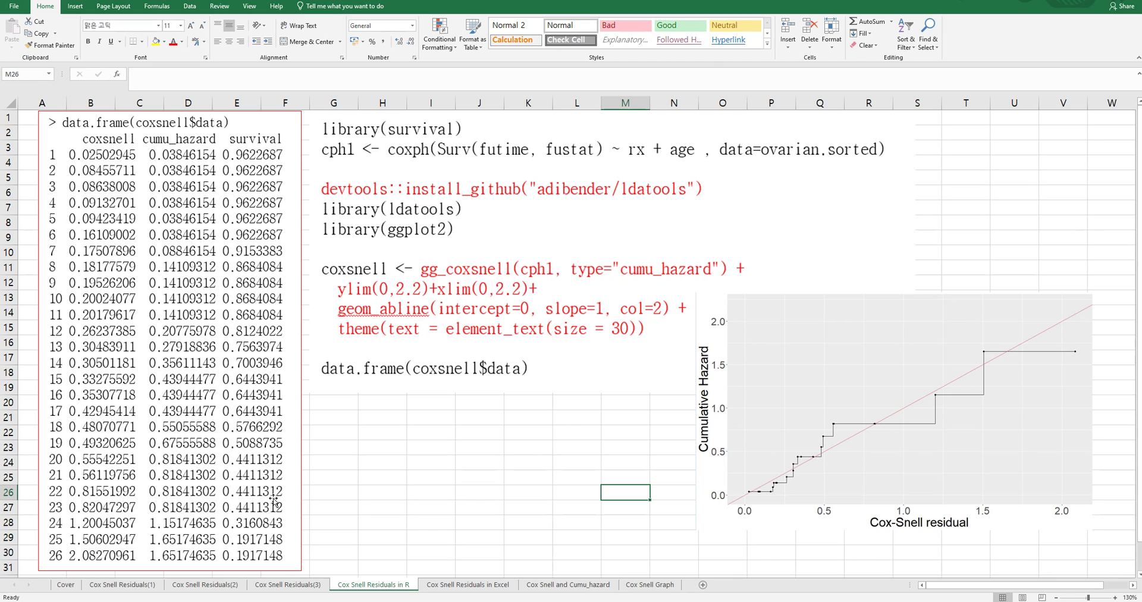
{"action": "left_click", "coordinate": [440, 584]}
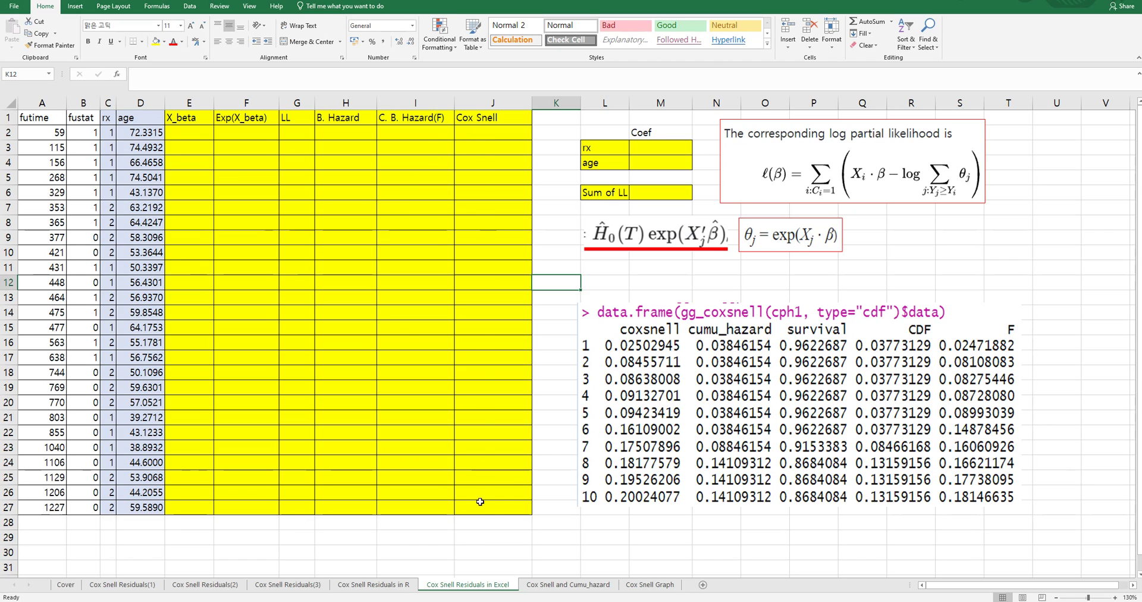
{"action": "left_click", "coordinate": [402, 586]}
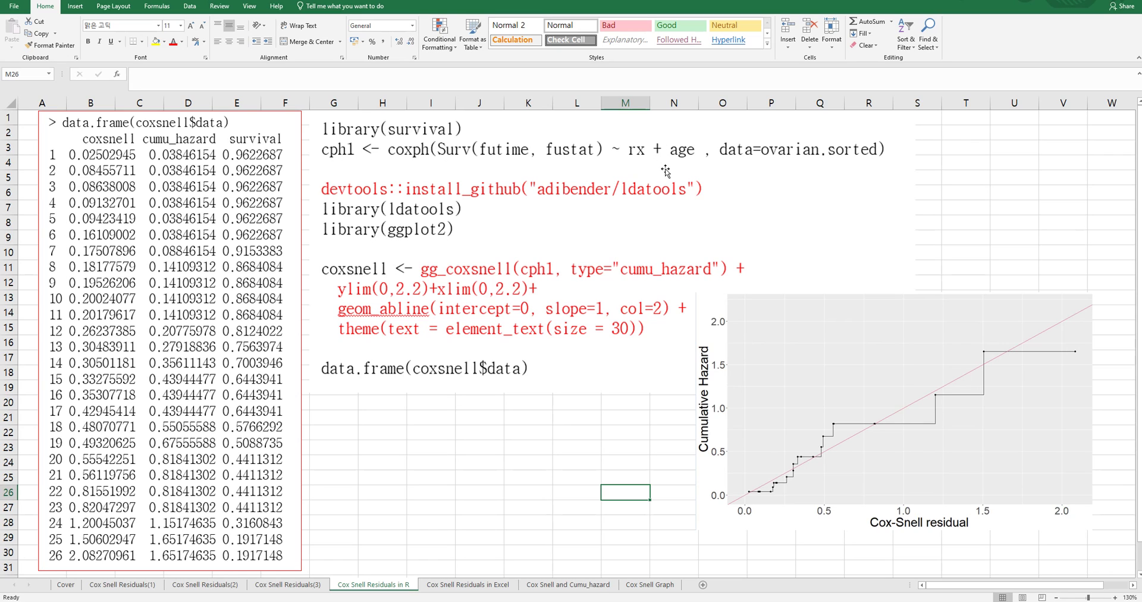
On the Excel sheet, set the rx and age coefficients in M3 and M4 to 0.
{"action": "left_click", "coordinate": [481, 589]}
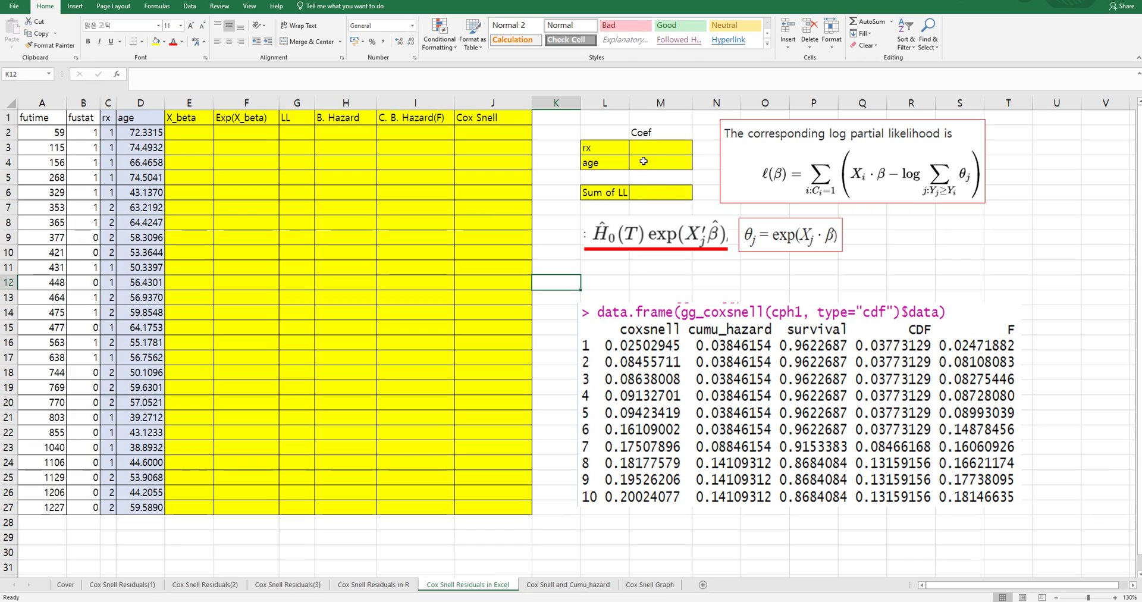
{"action": "type", "text": "0"}
{"action": "key", "text": "Return"}
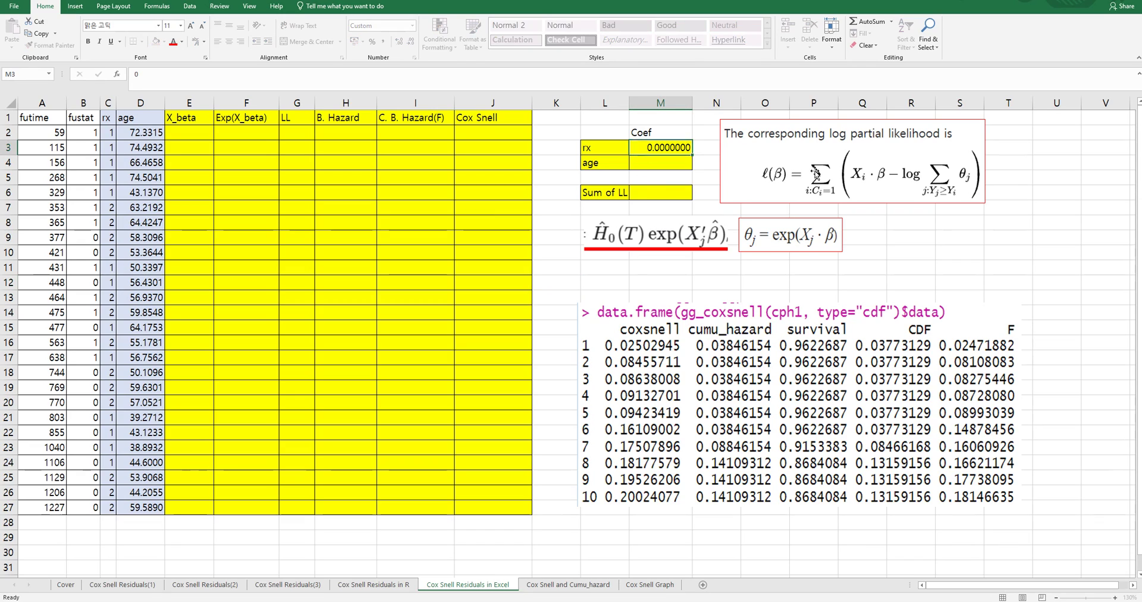
{"action": "type", "text": "0"}
{"action": "key", "text": "Return"}
Fill X_beta with =C2*$M$3+D2*$M$4 down to row 27.
{"action": "left_click", "coordinate": [188, 131]}
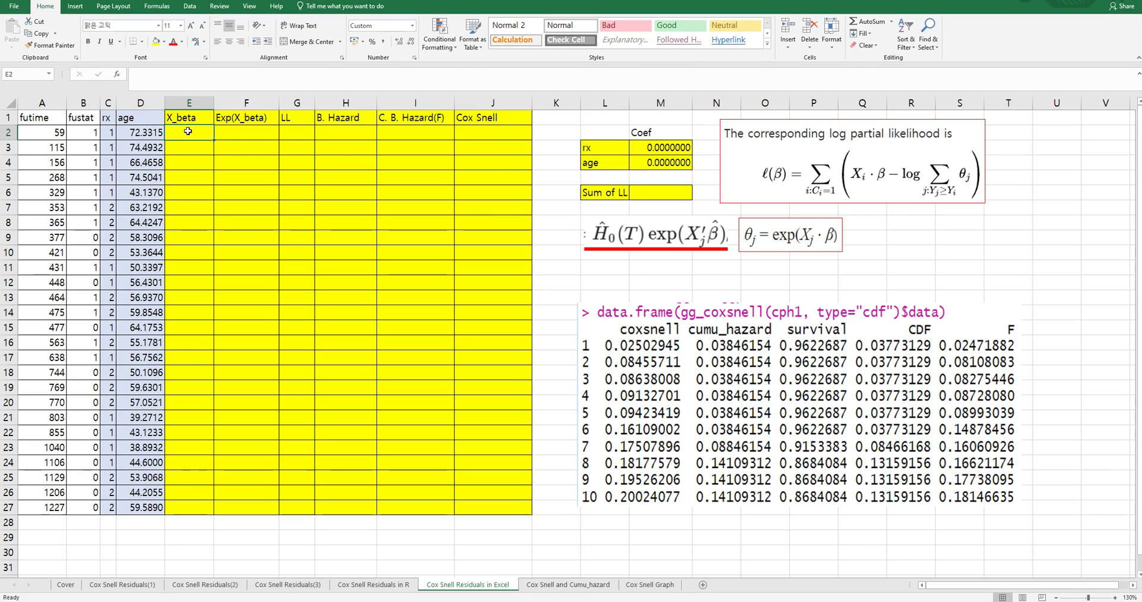
{"action": "type", "text": "="}
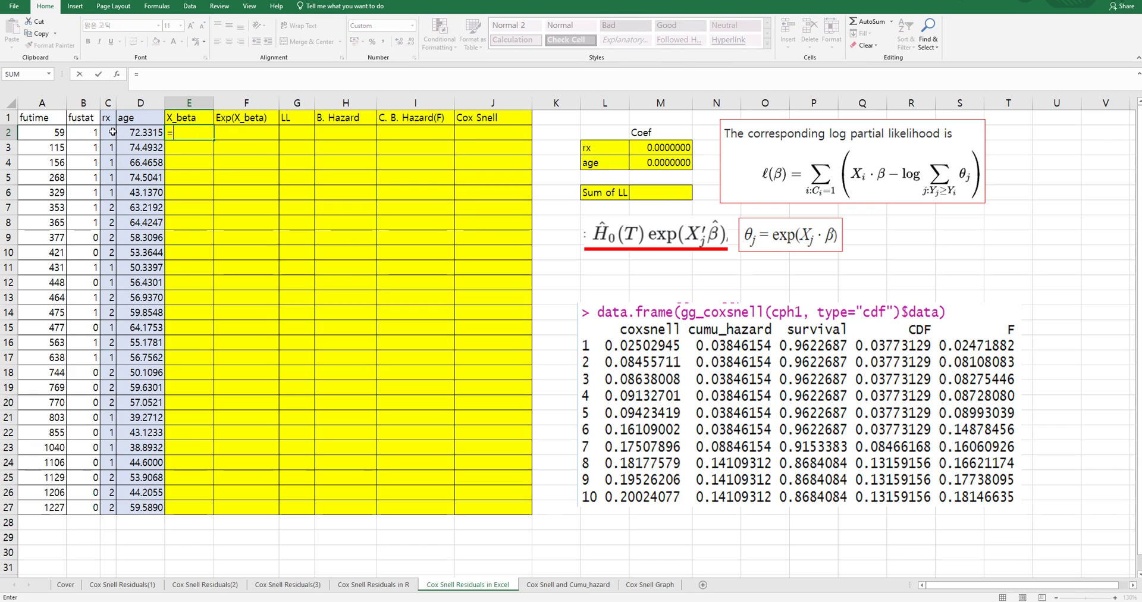
{"action": "left_click", "coordinate": [113, 131]}
{"action": "type", "text": "*"}
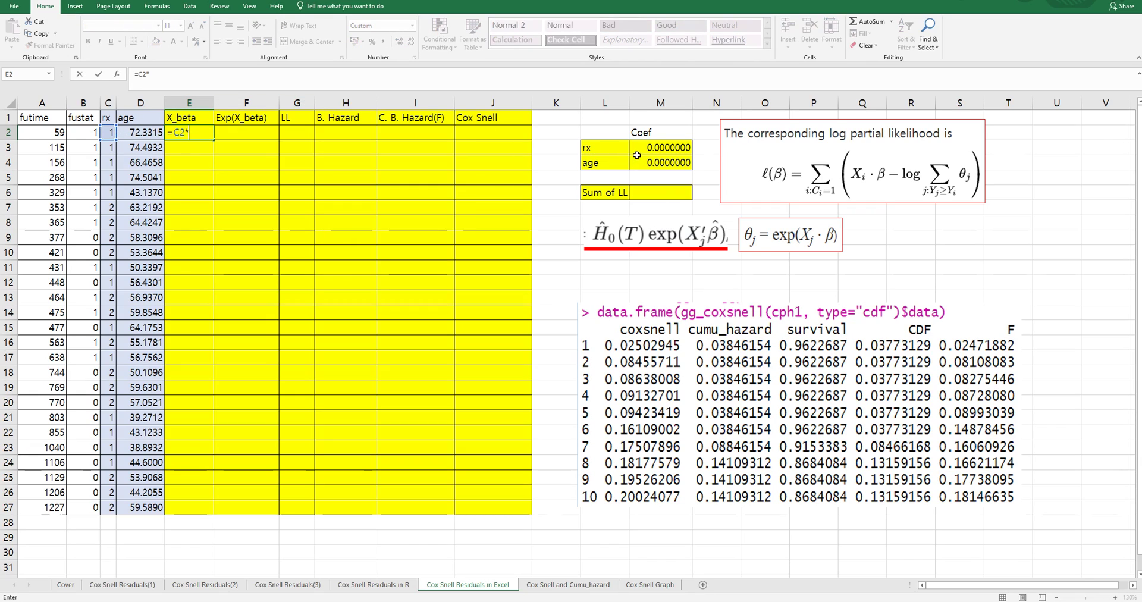
{"action": "left_click", "coordinate": [641, 151]}
{"action": "key", "text": "F4"}
{"action": "type", "text": "+"}
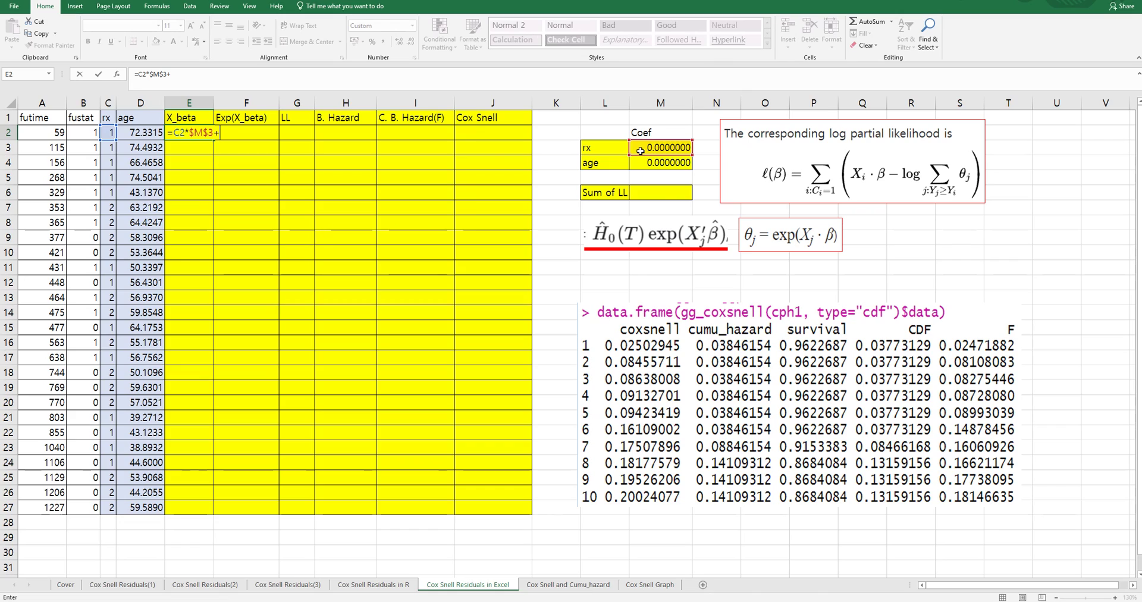
{"action": "left_click", "coordinate": [144, 131]}
{"action": "type", "text": "*"}
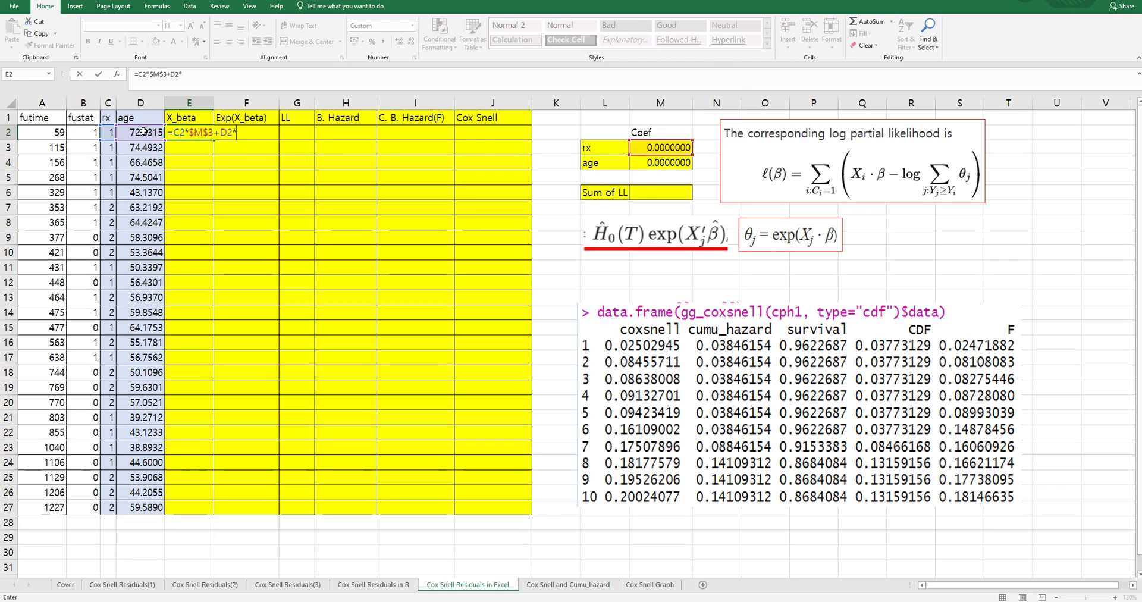
{"action": "left_click", "coordinate": [664, 164]}
{"action": "key", "text": "F4"}
{"action": "key", "text": "Return"}
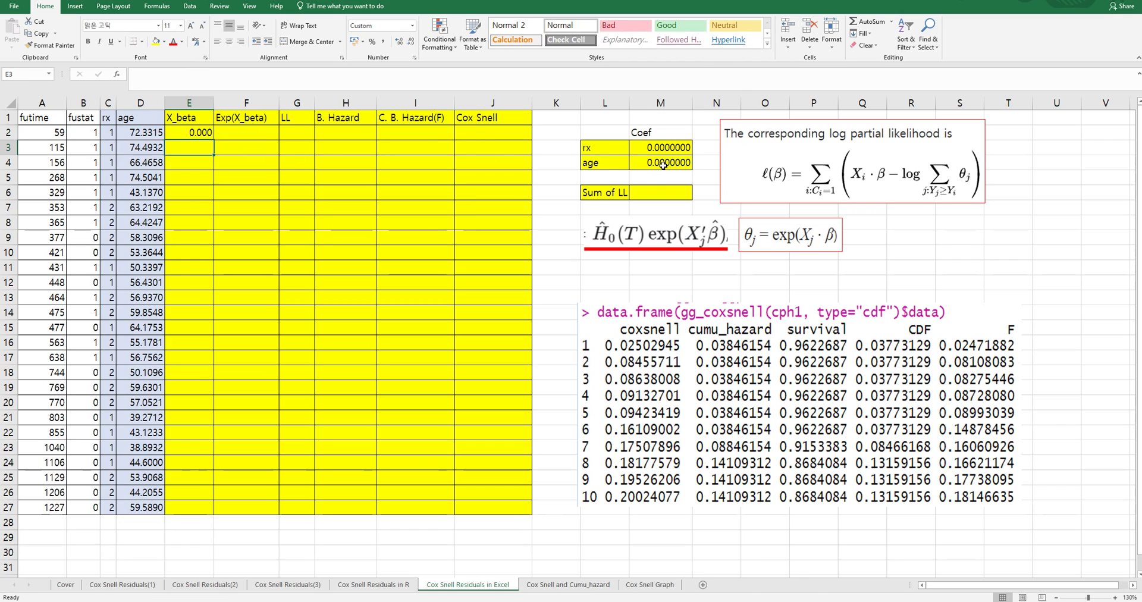
{"action": "left_click", "coordinate": [210, 135]}
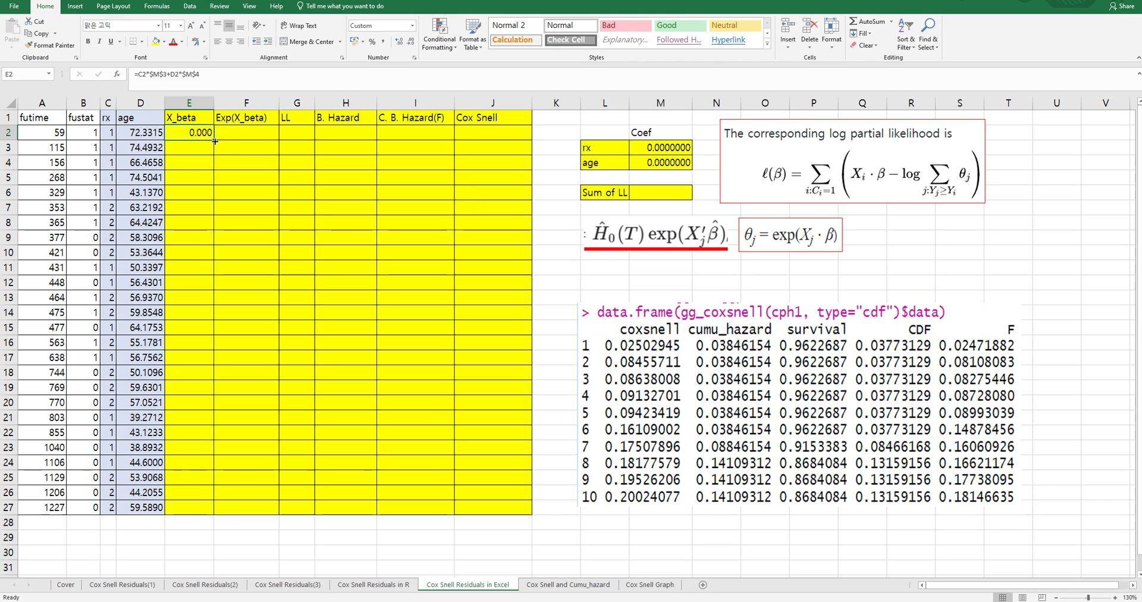
{"action": "double_click", "coordinate": [214, 141]}
Fill Exp(X_beta) with =EXP(E2) down to row 27.
{"action": "key", "text": "Right"}
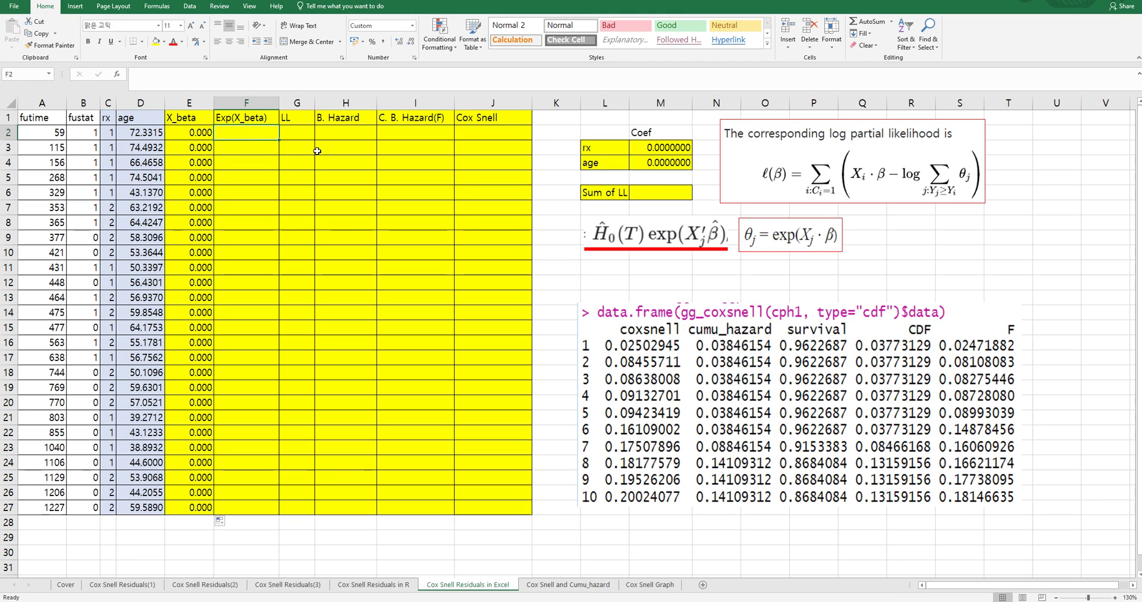
{"action": "type", "text": "=exp("}
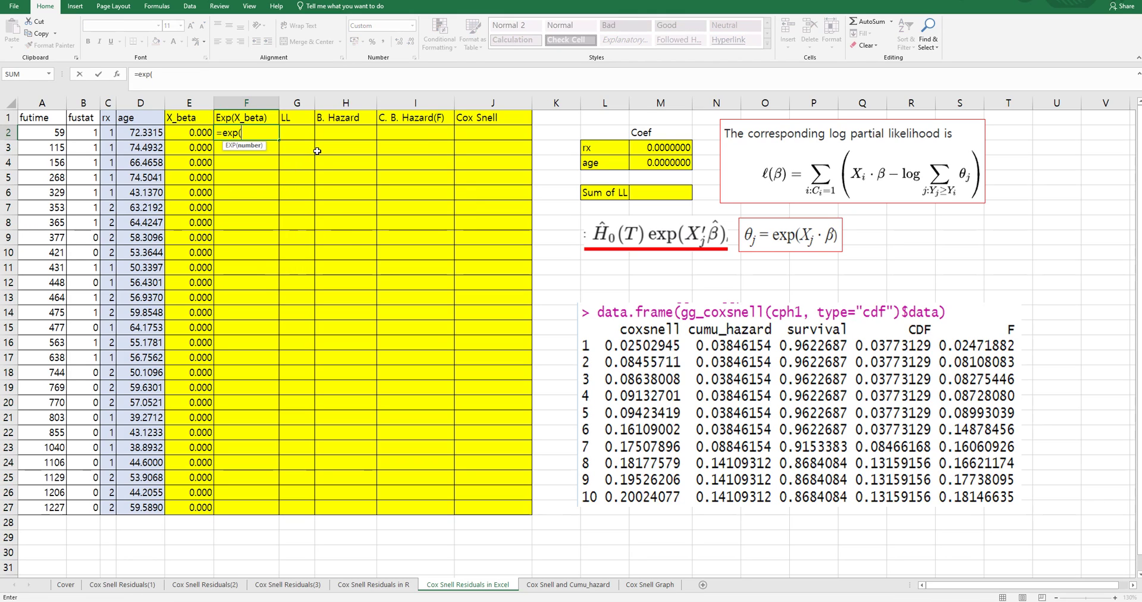
{"action": "key", "text": "Left"}
{"action": "type", "text": ")"}
{"action": "key", "text": "Return"}
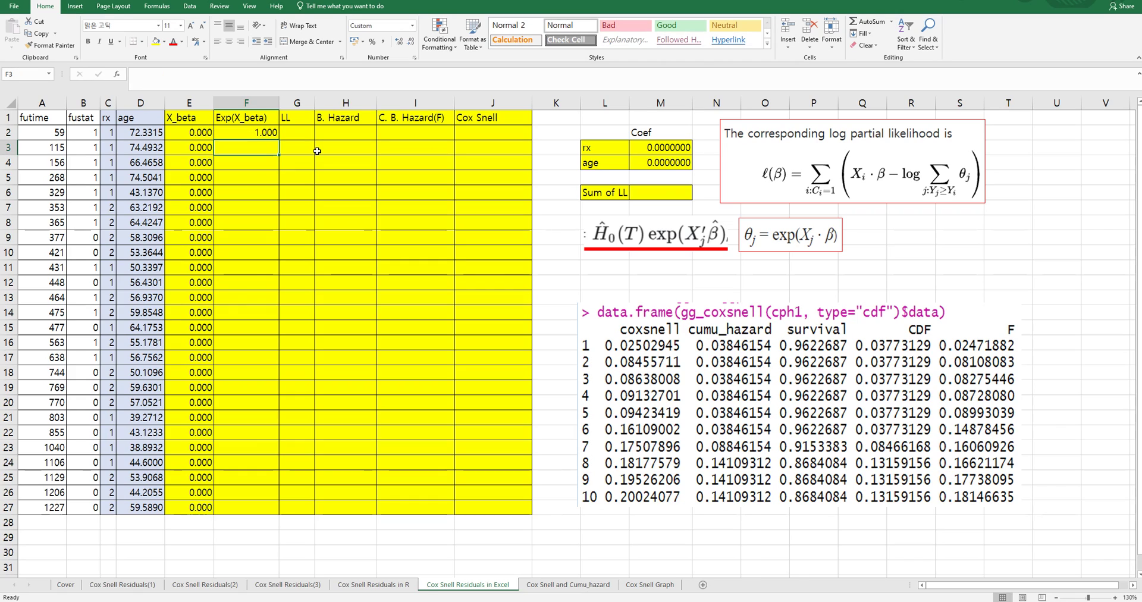
{"action": "left_click", "coordinate": [274, 130]}
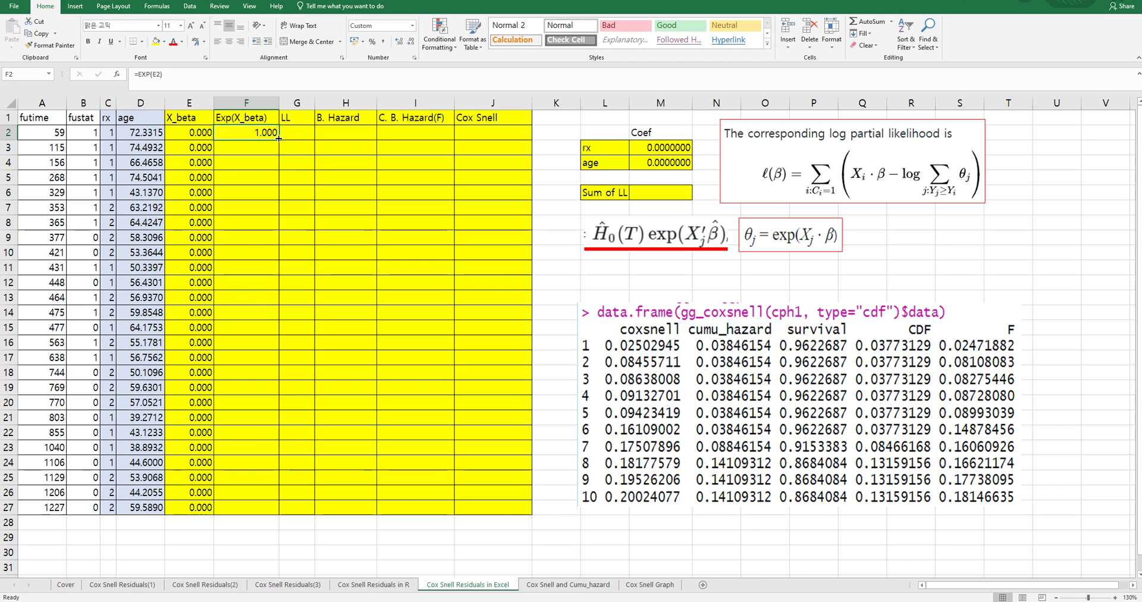
{"action": "double_click", "coordinate": [279, 138]}
Enter the G2 LL formula: if fustat is 1, X_beta minus LN of the Exp(X_beta) sum through $F$27.
{"action": "left_click", "coordinate": [301, 131]}
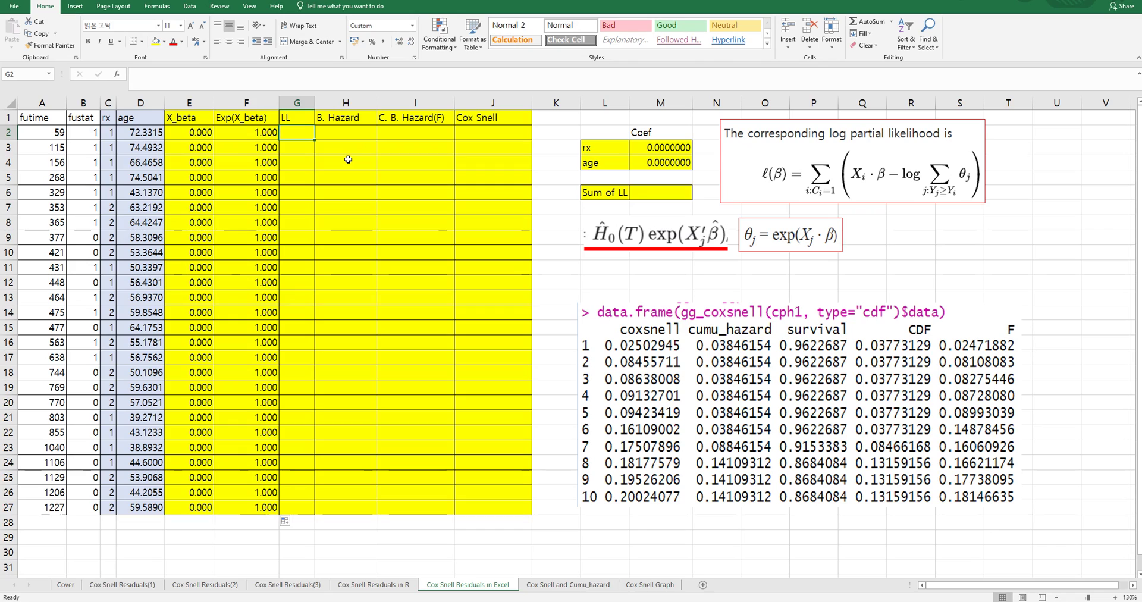
{"action": "type", "text": "=if"}
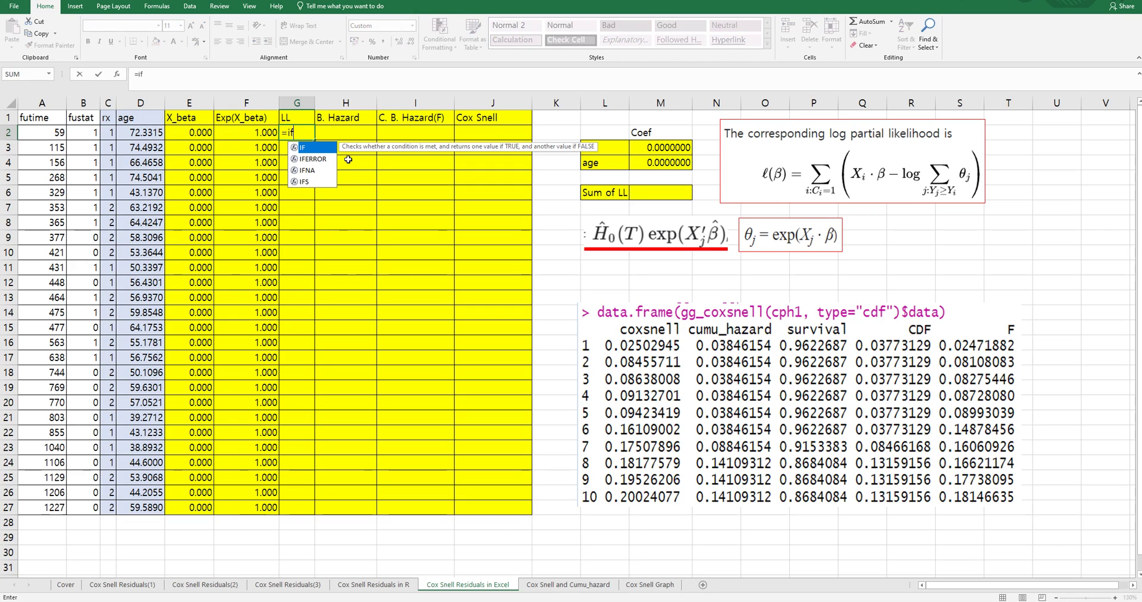
{"action": "type", "text": "("}
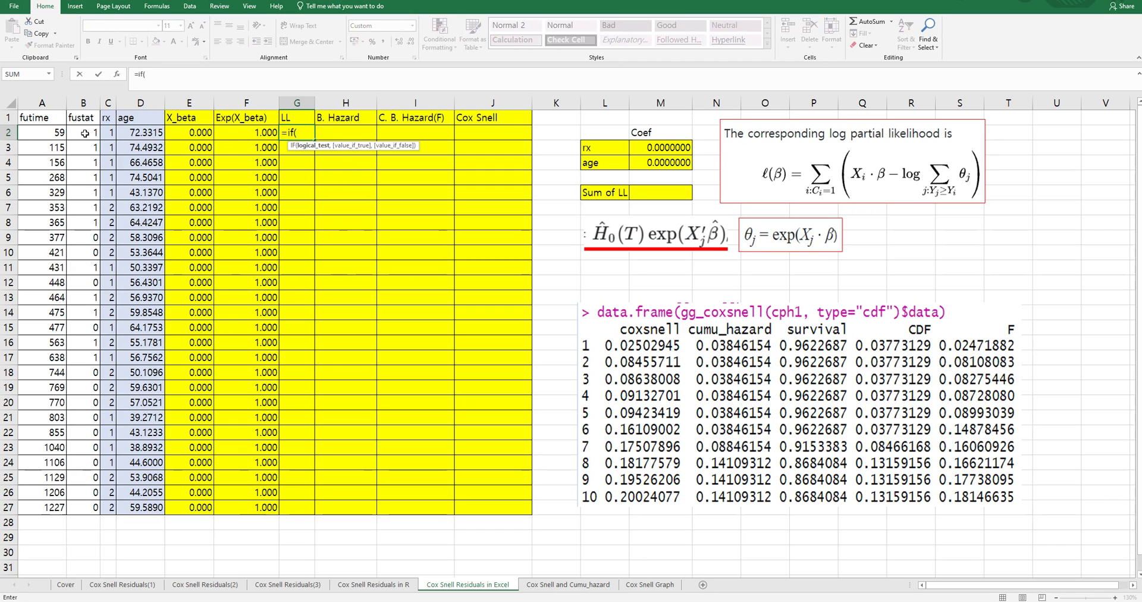
{"action": "left_click", "coordinate": [85, 133]}
{"action": "type", "text": "=1"}
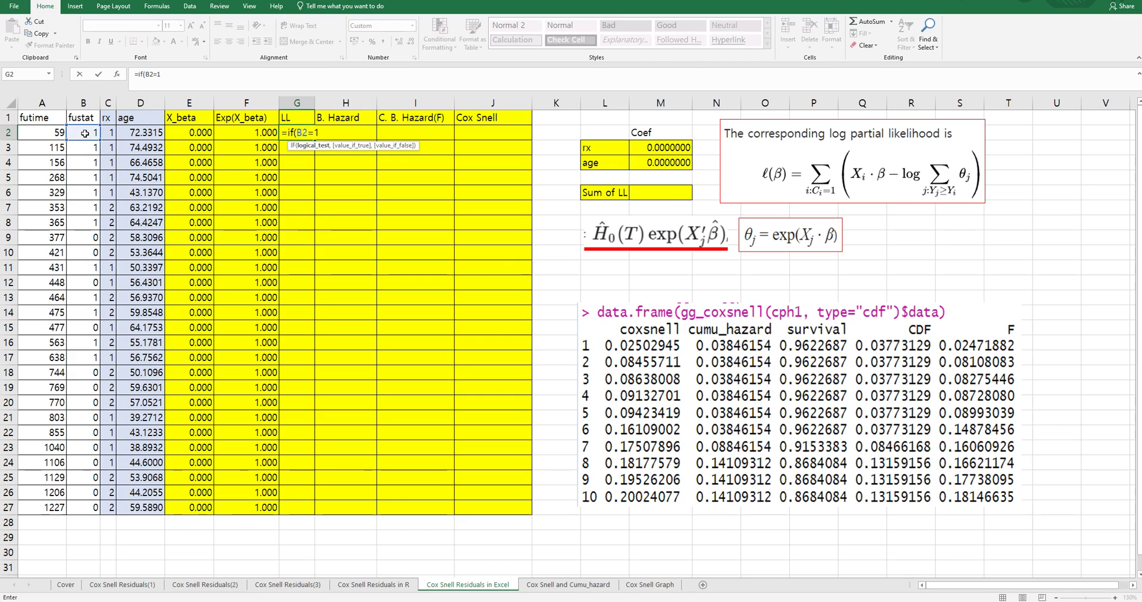
{"action": "type", "text": ","}
{"action": "left_click", "coordinate": [198, 130]}
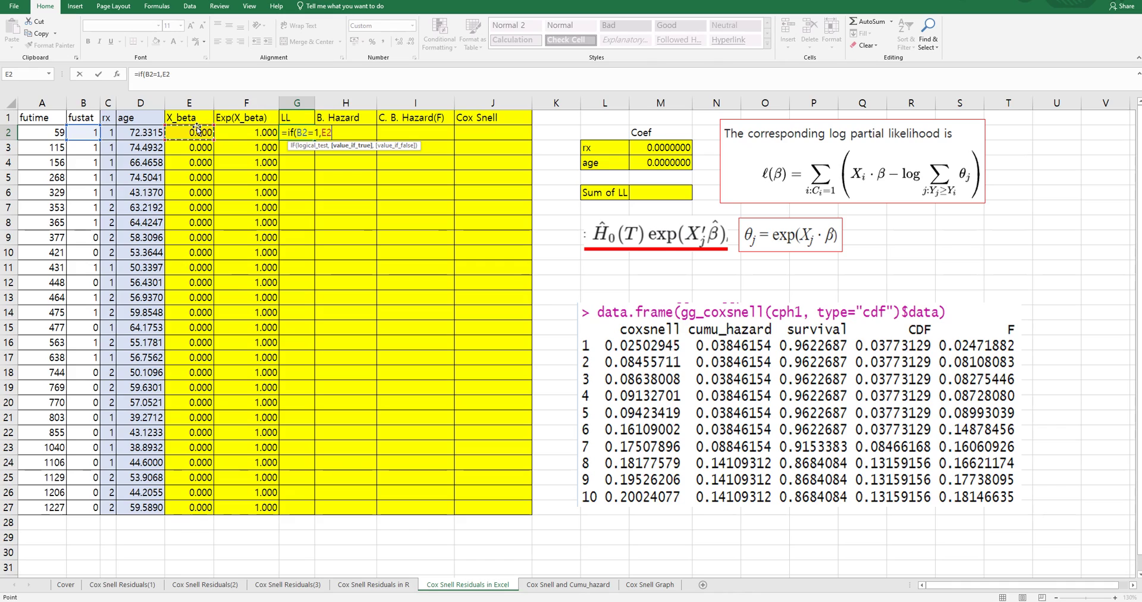
{"action": "type", "text": "-"}
{"action": "type", "text": "ln(sum"}
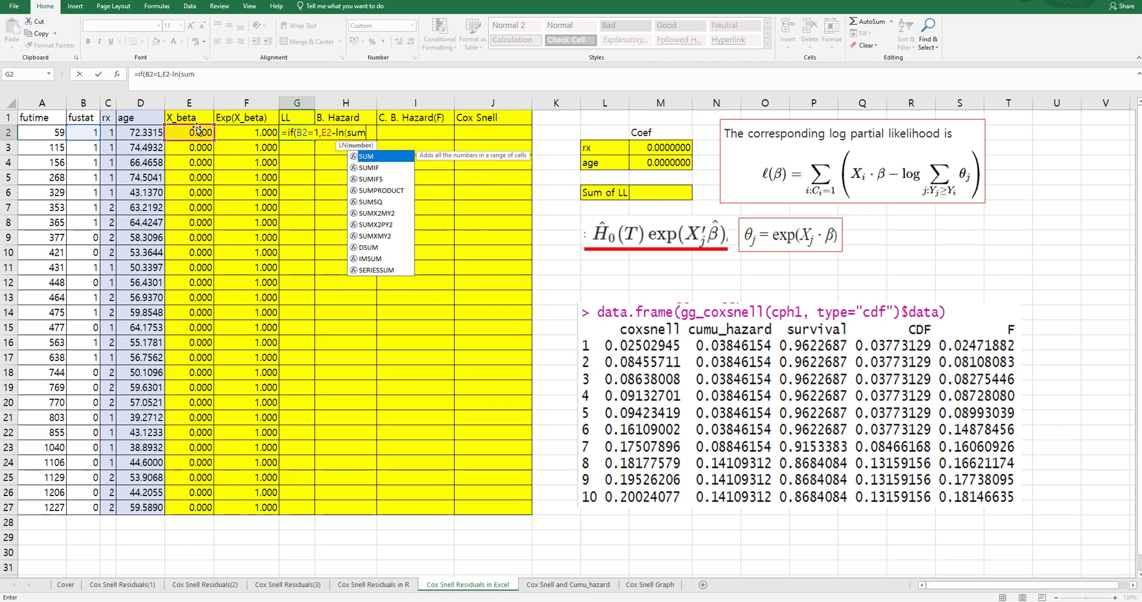
{"action": "type", "text": "("}
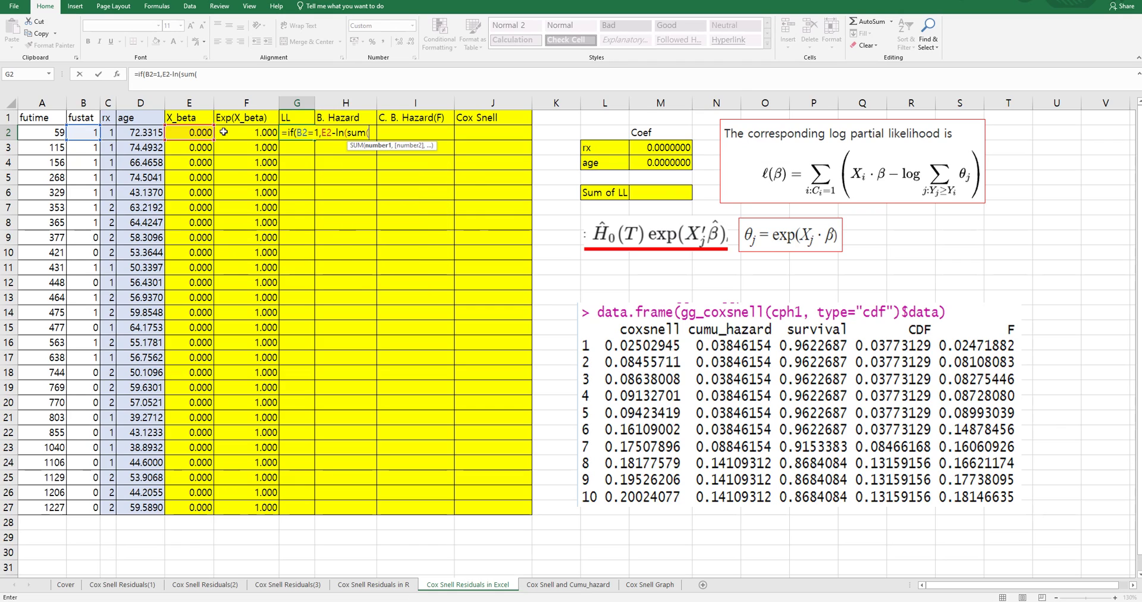
{"action": "left_click", "coordinate": [256, 133]}
{"action": "left_click", "coordinate": [253, 506], "text": "shift"}
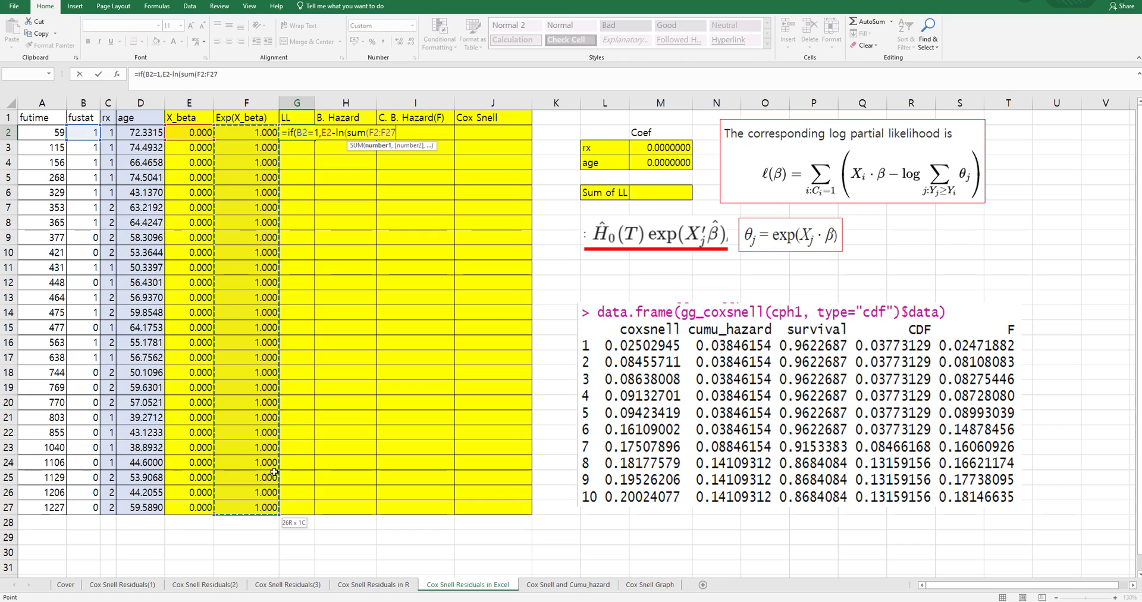
{"action": "left_click", "coordinate": [216, 77]}
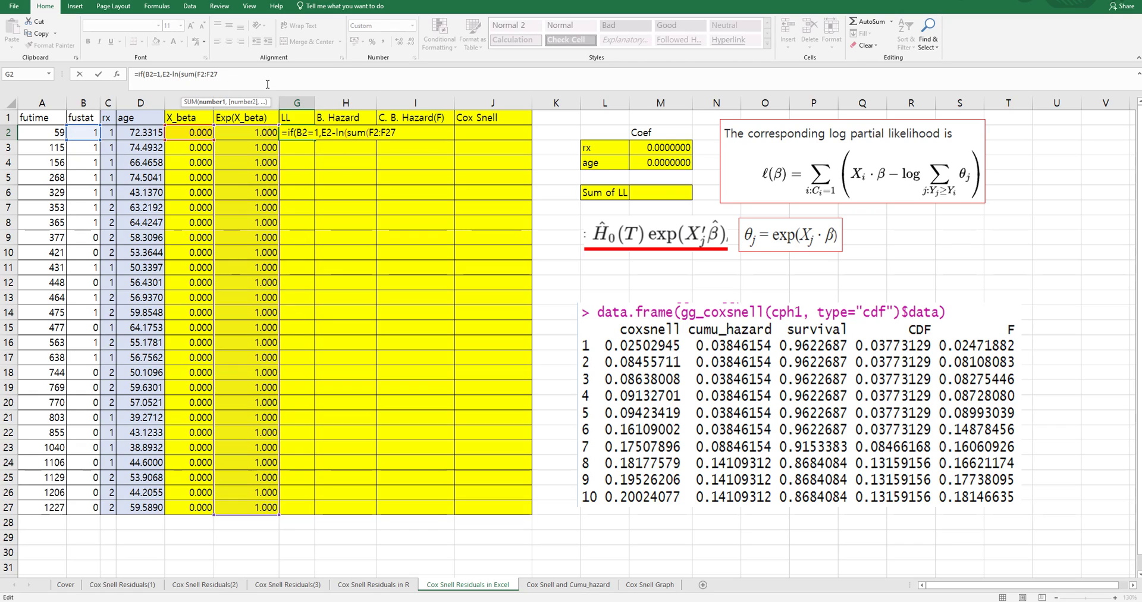
{"action": "key", "text": "F4"}
{"action": "type", "text": "))"}
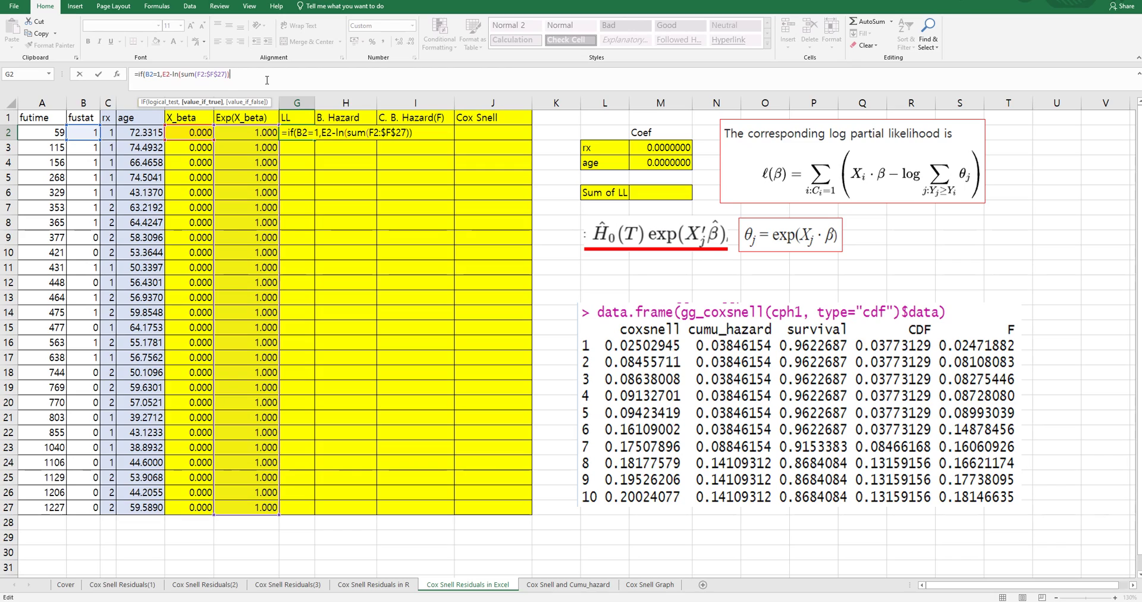
{"action": "type", "text": ","}
{"action": "type", "text": ")"}
{"action": "key", "text": "Return"}
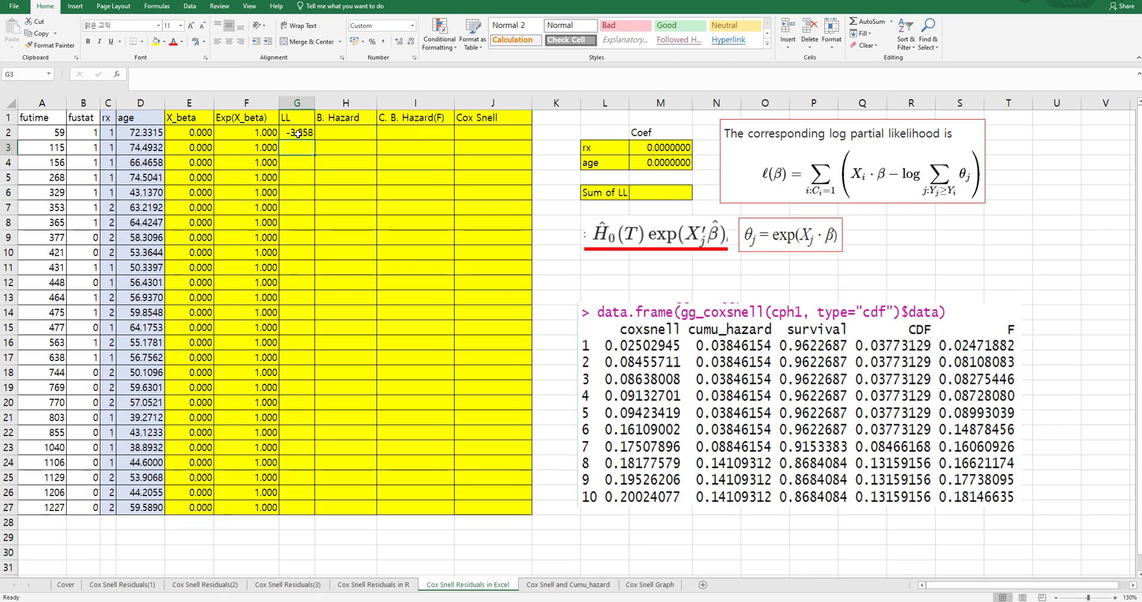
Copy the LL formula down through G27.
{"action": "left_click", "coordinate": [303, 133]}
{"action": "double_click", "coordinate": [315, 139]}
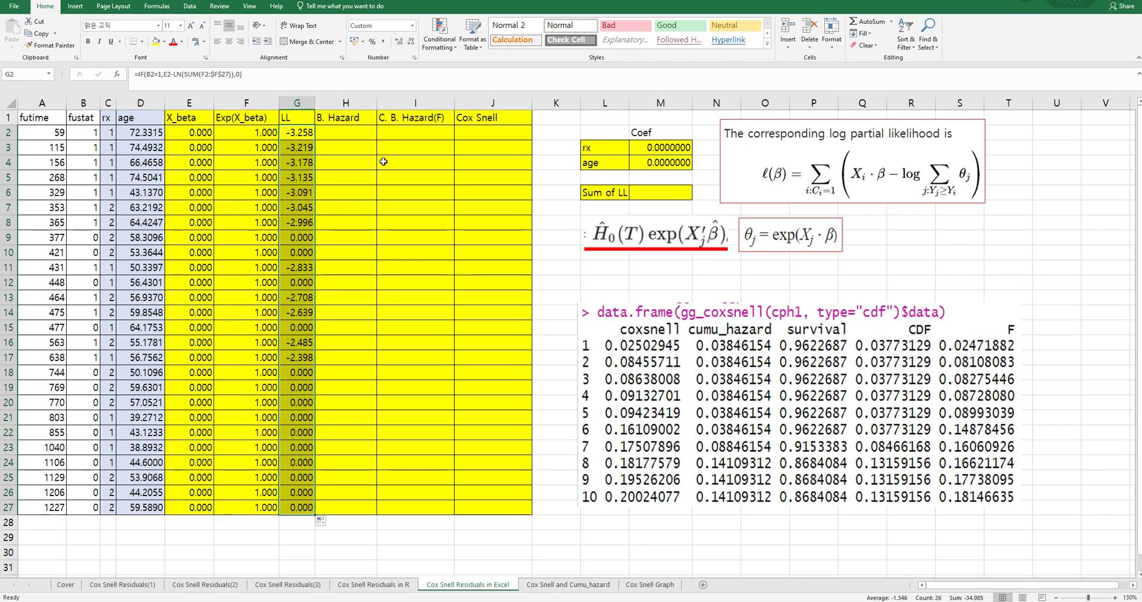
{"action": "left_click", "coordinate": [650, 190]}
Enter =SUM(G2:G27) as the Sum of LL in M6.
{"action": "type", "text": "="}
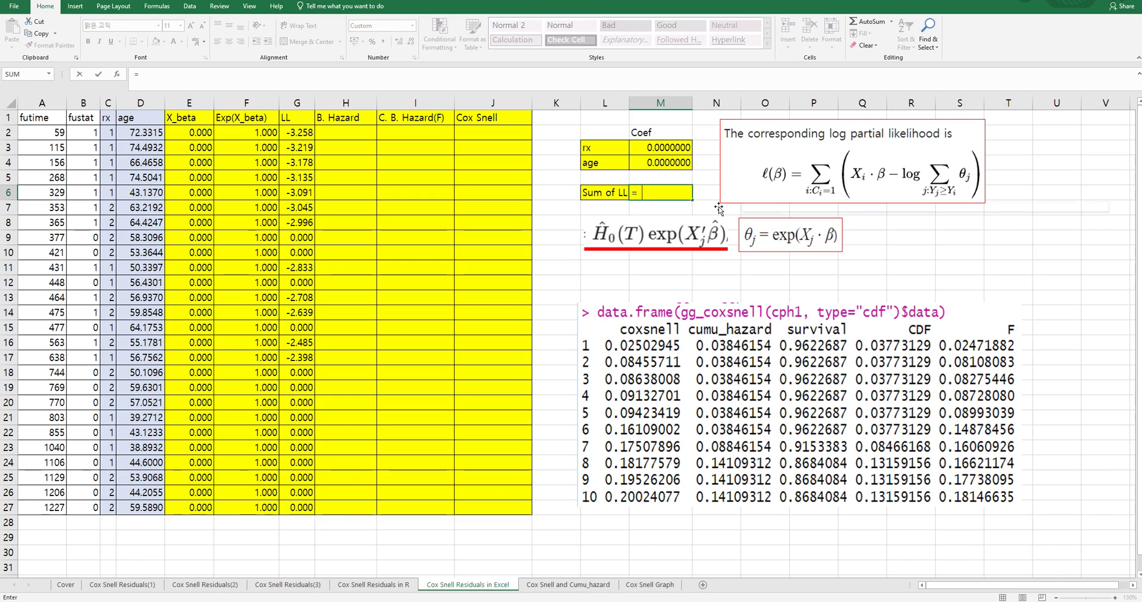
{"action": "type", "text": "sum("}
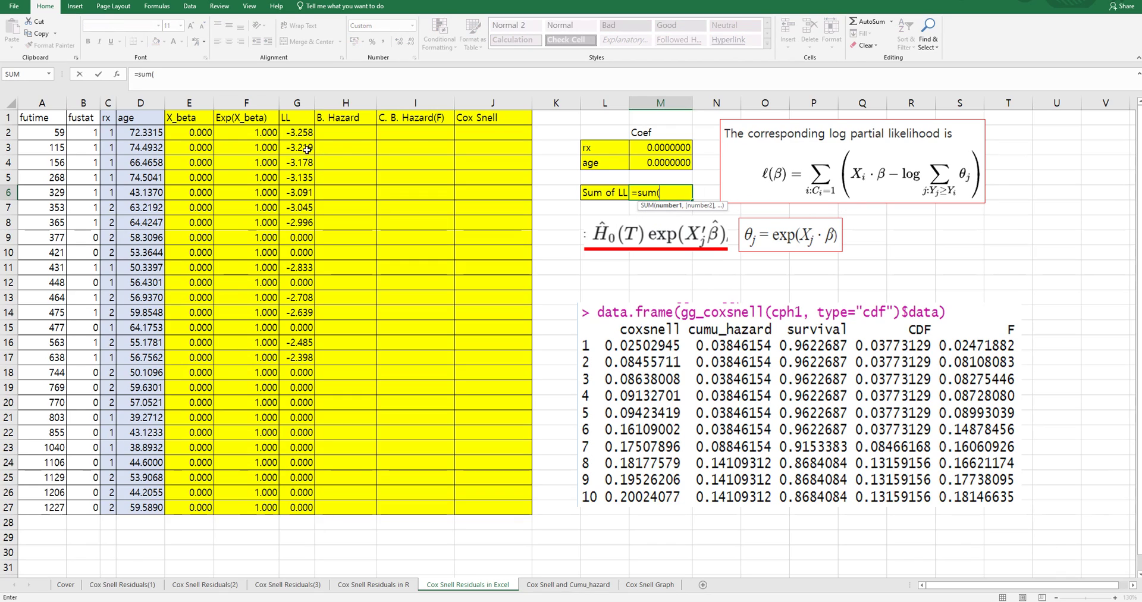
{"action": "left_click_drag", "start_coordinate": [304, 137], "coordinate": [300, 495]}
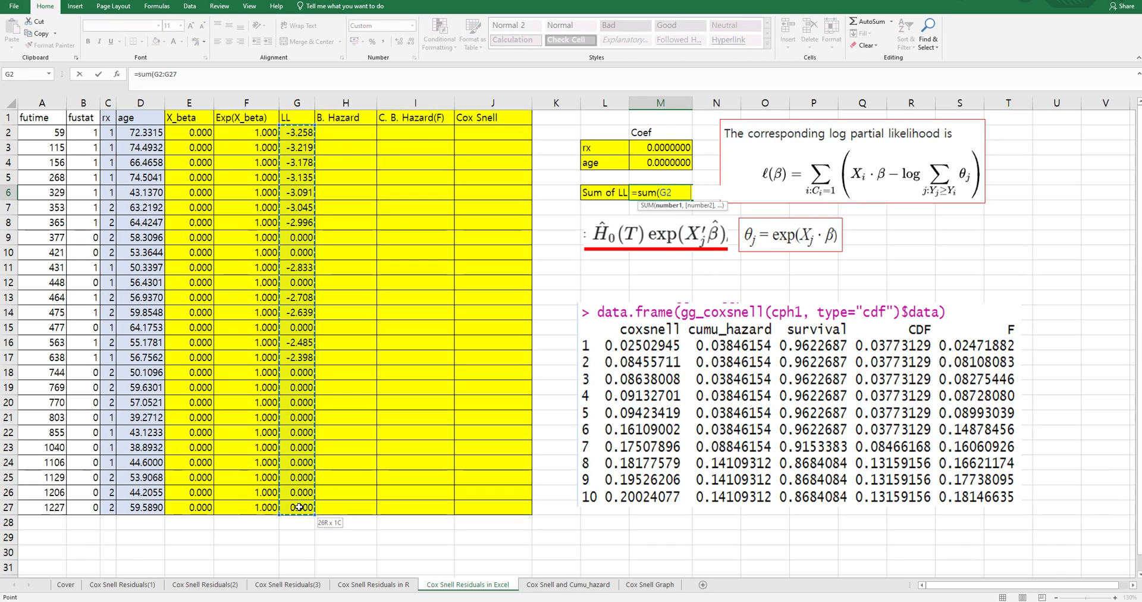
{"action": "key", "text": "Return"}
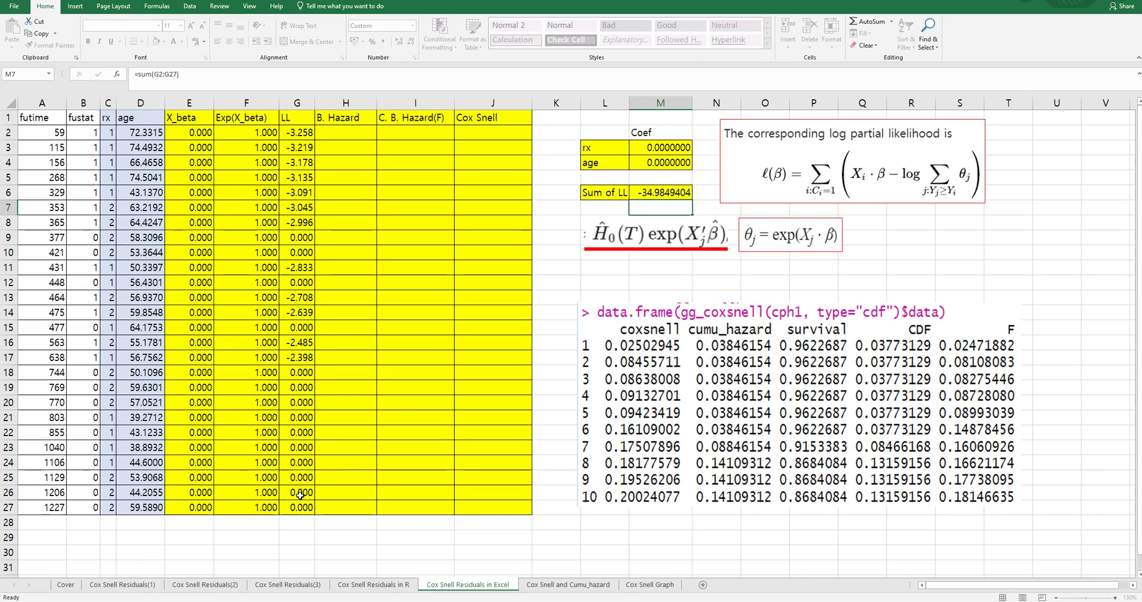
Run Solver to maximize Sum of LL over rx and age with negatives allowed, keeping the solution.
{"action": "left_click", "coordinate": [190, 6]}
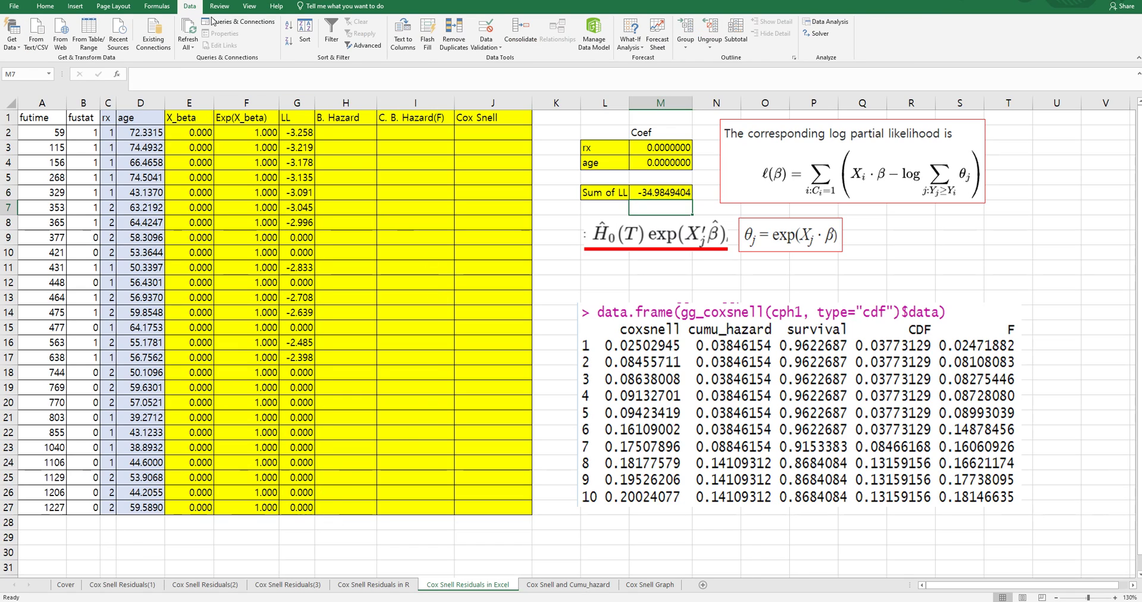
{"action": "left_click", "coordinate": [818, 33]}
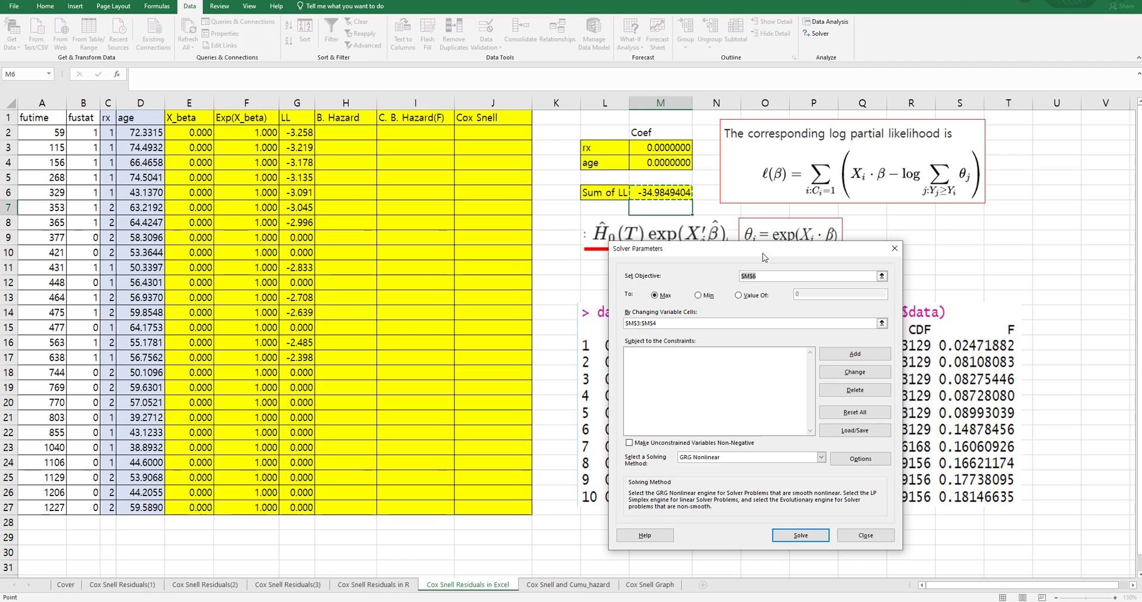
{"action": "left_click_drag", "start_coordinate": [763, 255], "coordinate": [576, 240]}
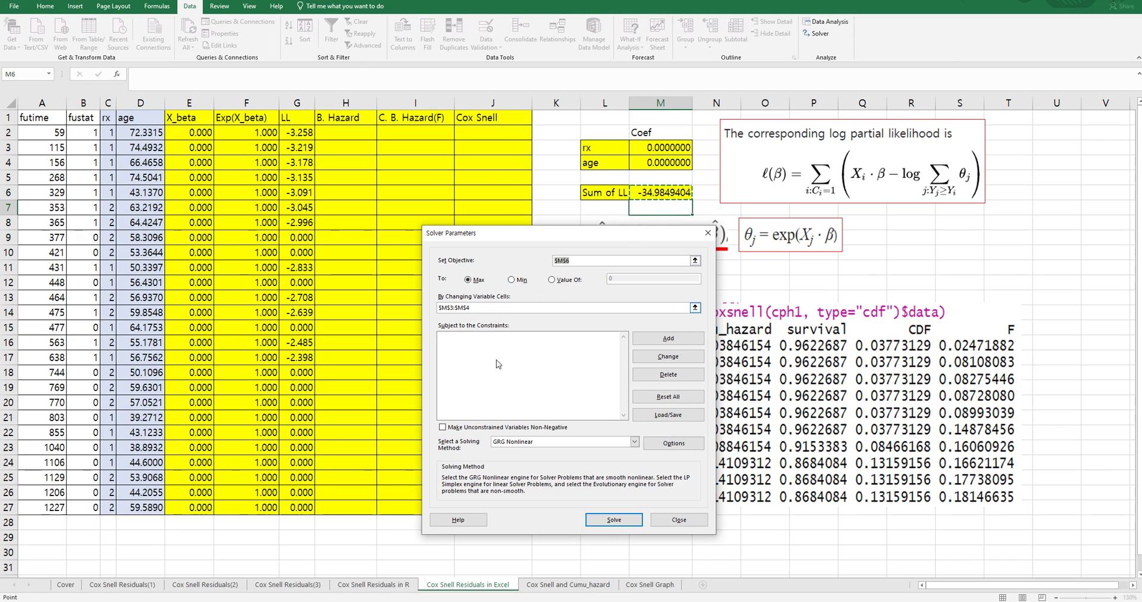
{"action": "left_click", "coordinate": [483, 429]}
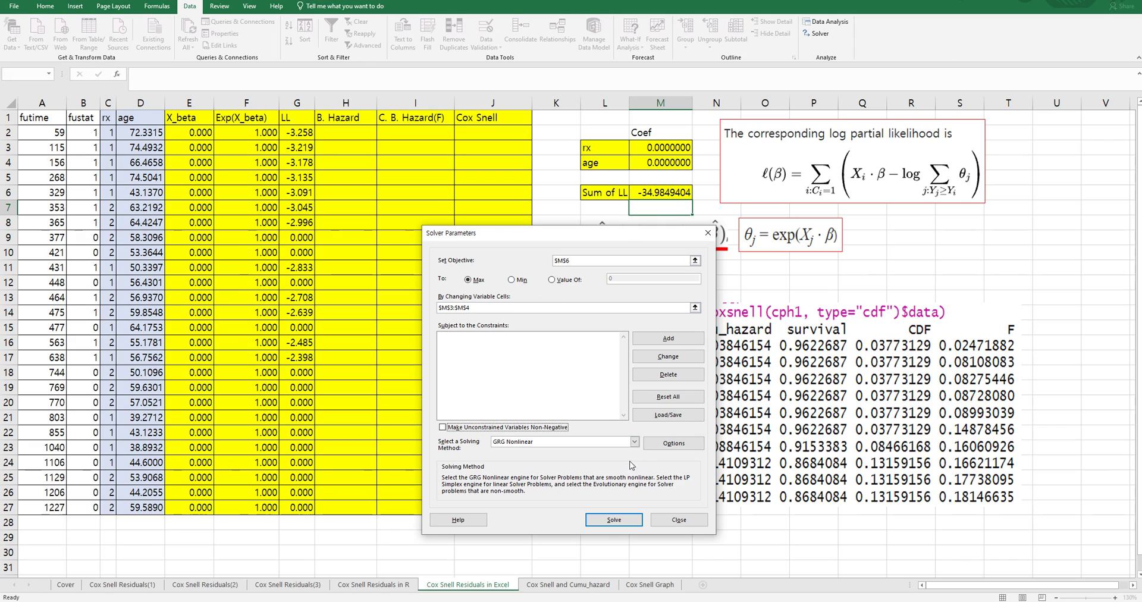
{"action": "left_click", "coordinate": [614, 519]}
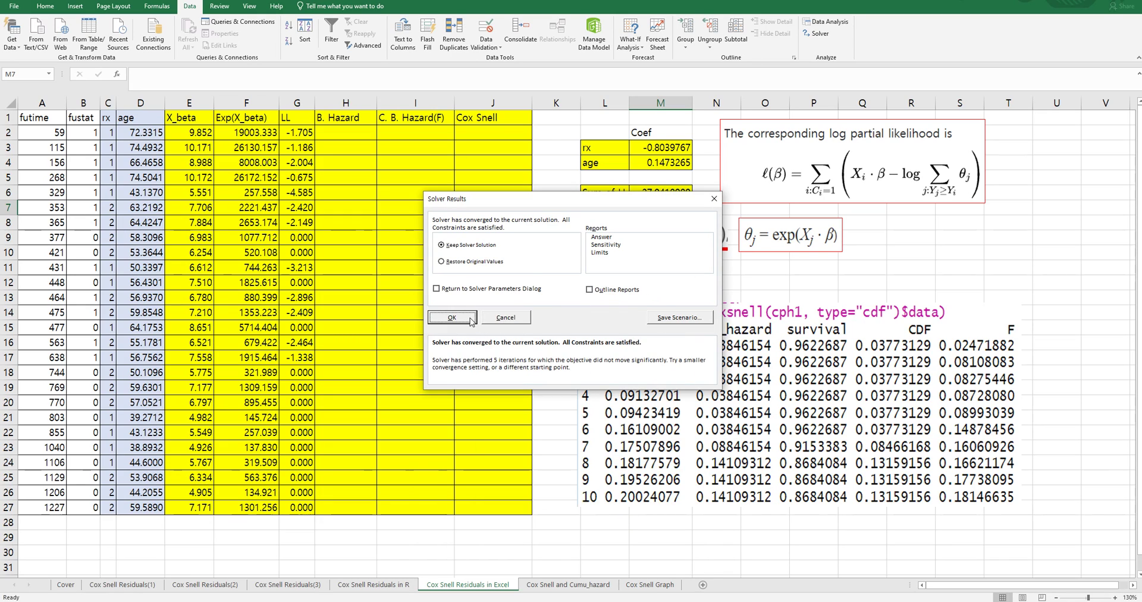
{"action": "left_click", "coordinate": [471, 321]}
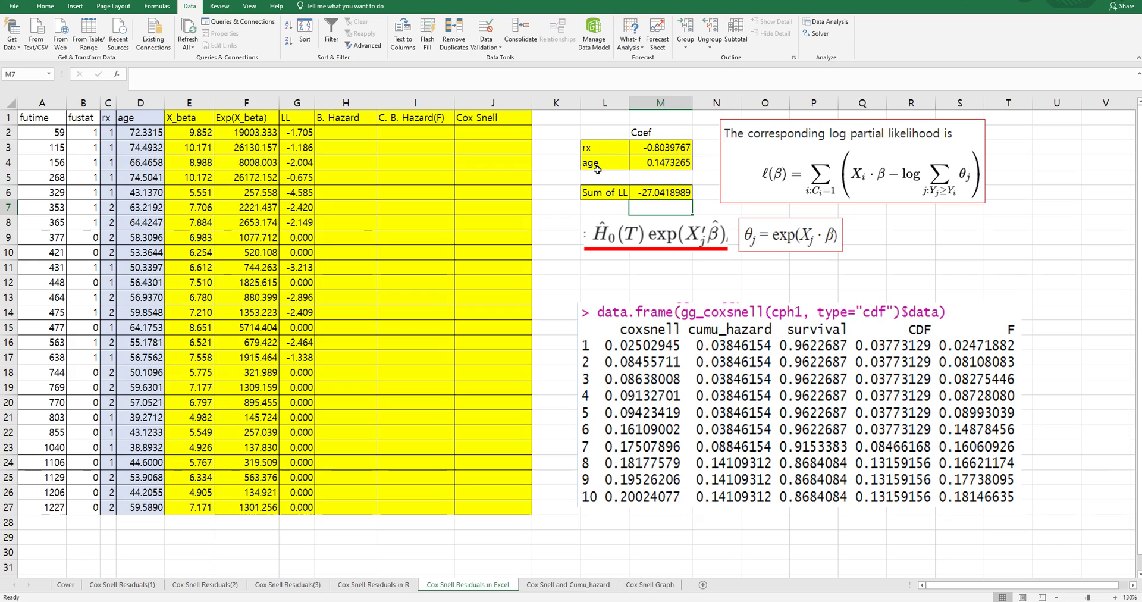
{"action": "left_click", "coordinate": [335, 138]}
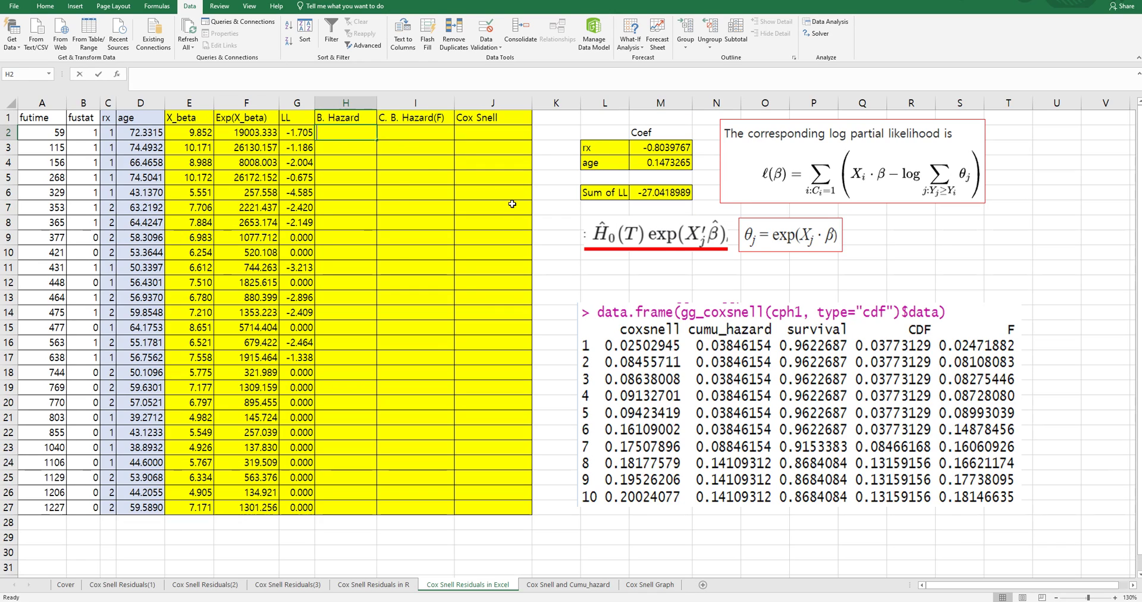
Enter =IF(B2=1,1/SUM(F2:$F$27),0) in H2 and fill it down to row 27.
{"action": "type", "text": "=if("}
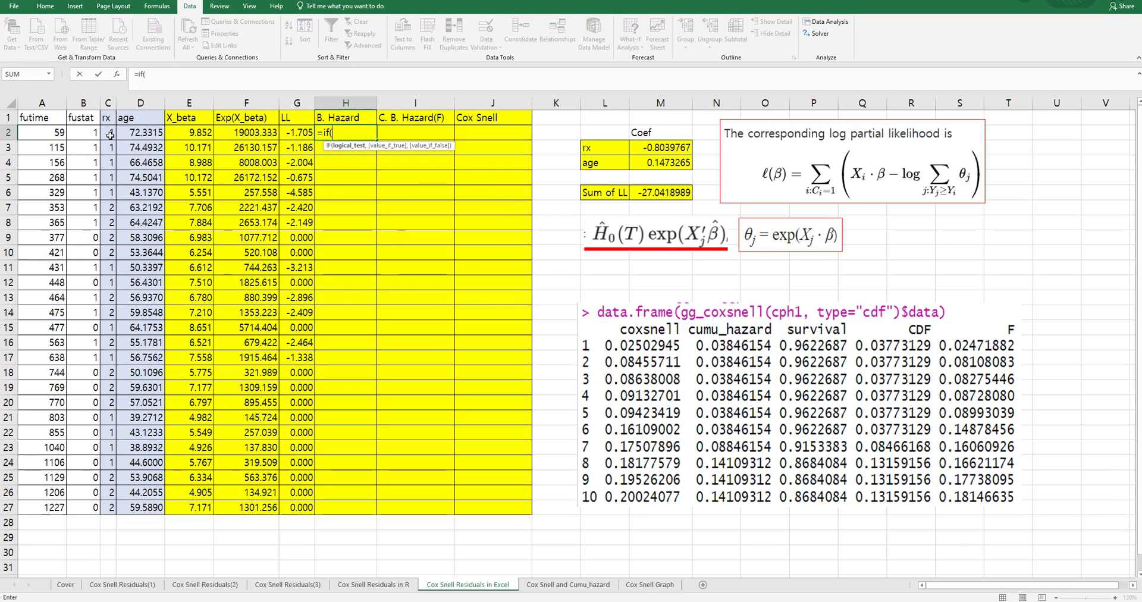
{"action": "left_click", "coordinate": [84, 132]}
{"action": "type", "text": "=1"}
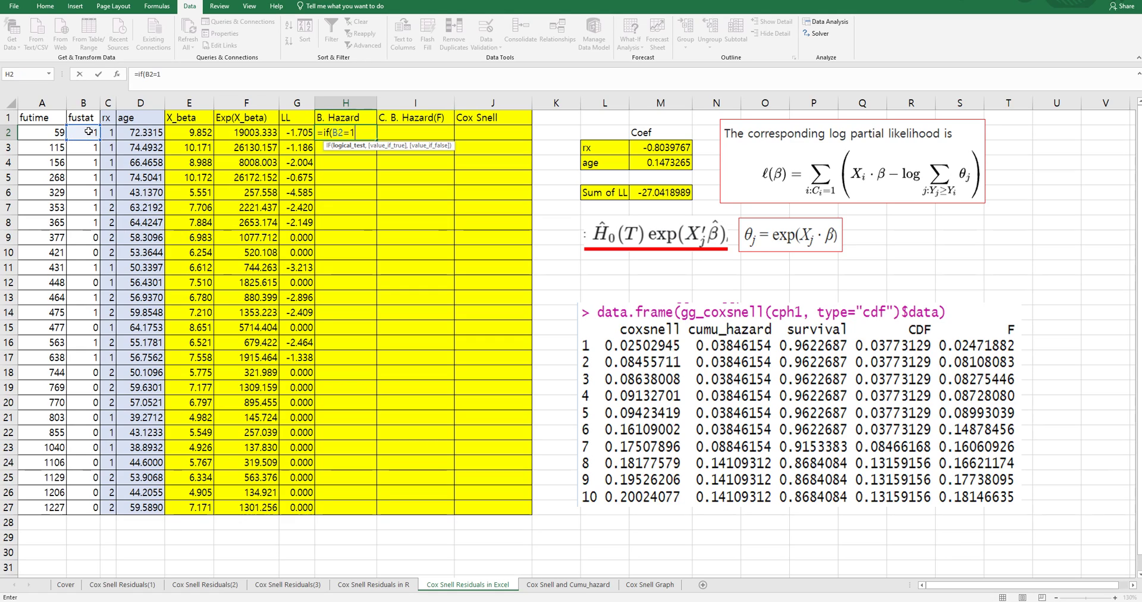
{"action": "type", "text": ",1/su"}
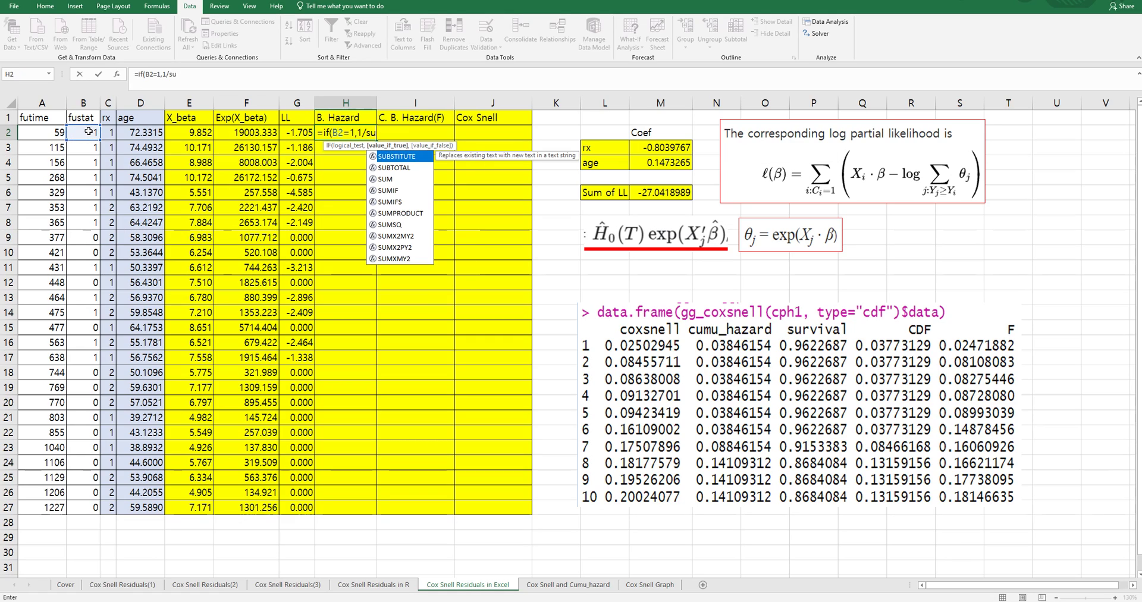
{"action": "type", "text": "m("}
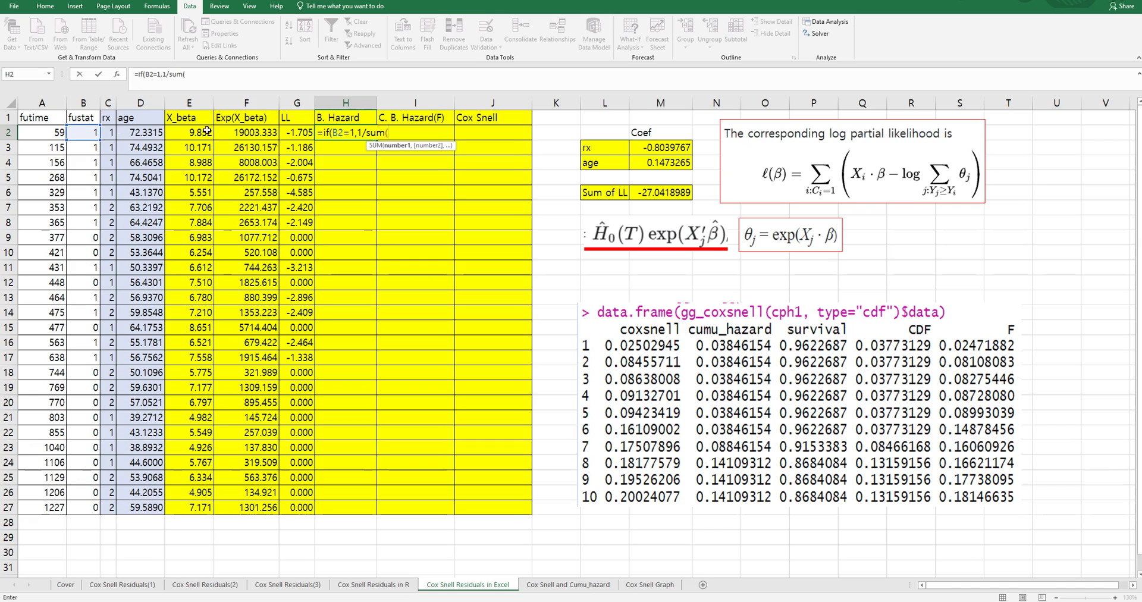
{"action": "left_click_drag", "start_coordinate": [246, 132], "coordinate": [238, 508]}
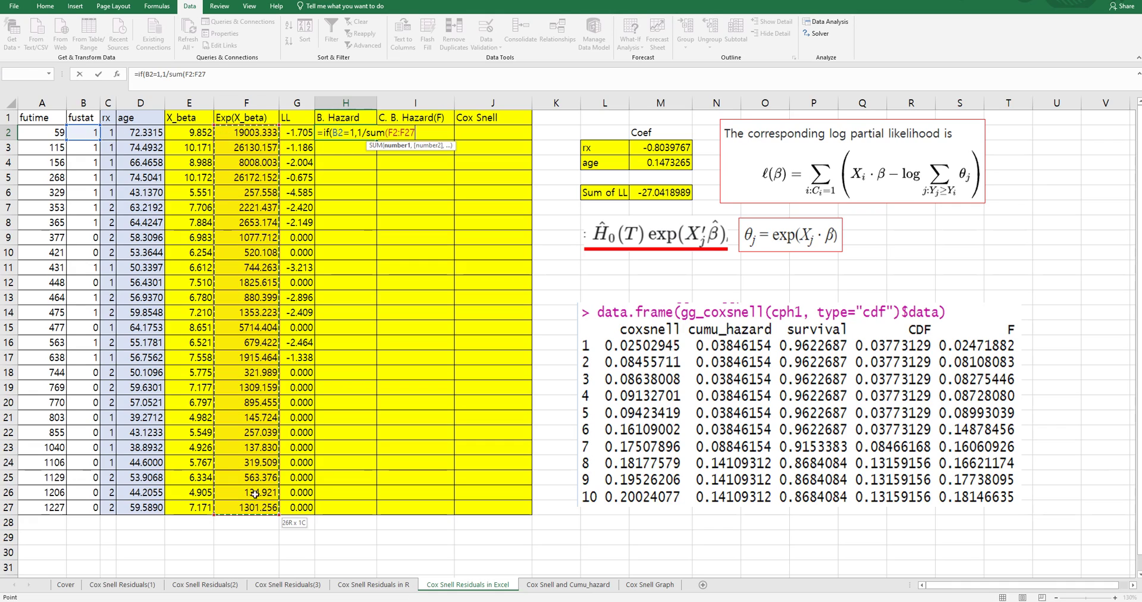
{"action": "left_click", "coordinate": [203, 77]}
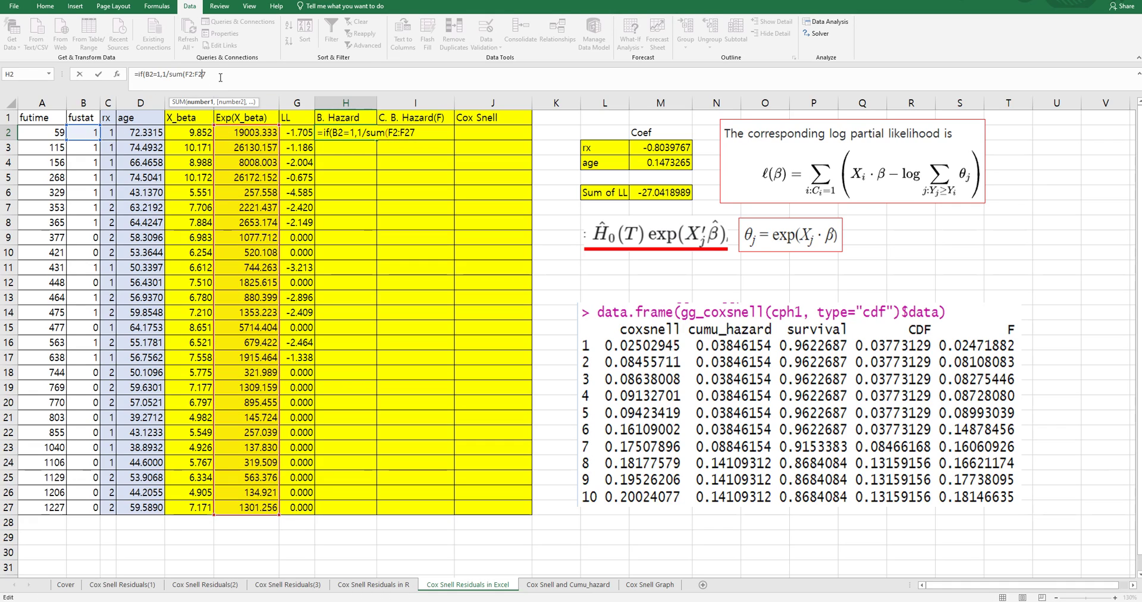
{"action": "key", "text": "F4"}
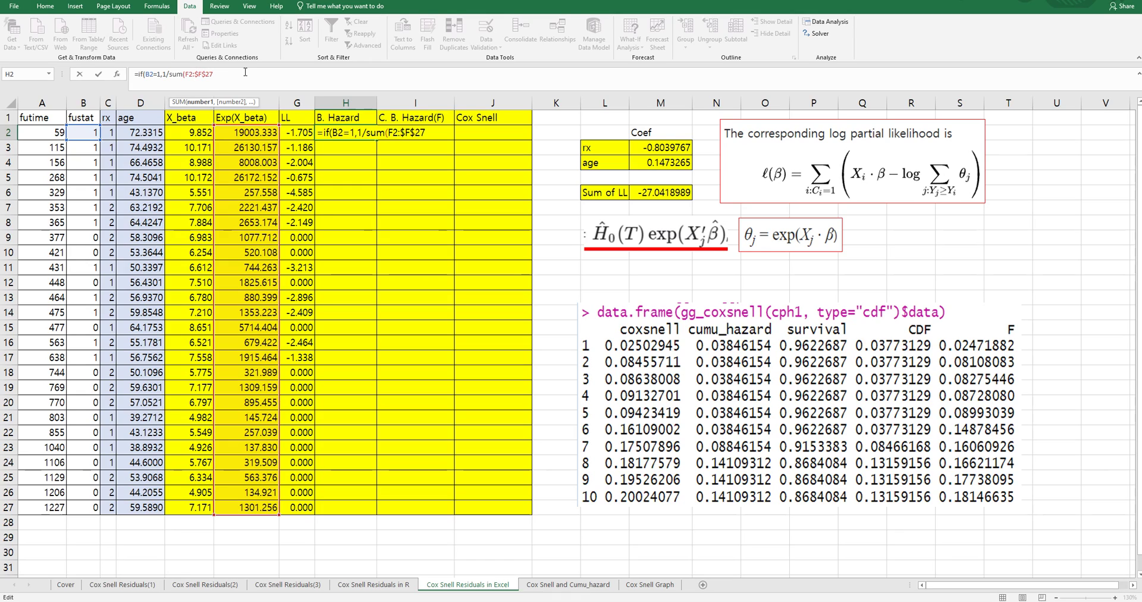
{"action": "type", "text": ")"}
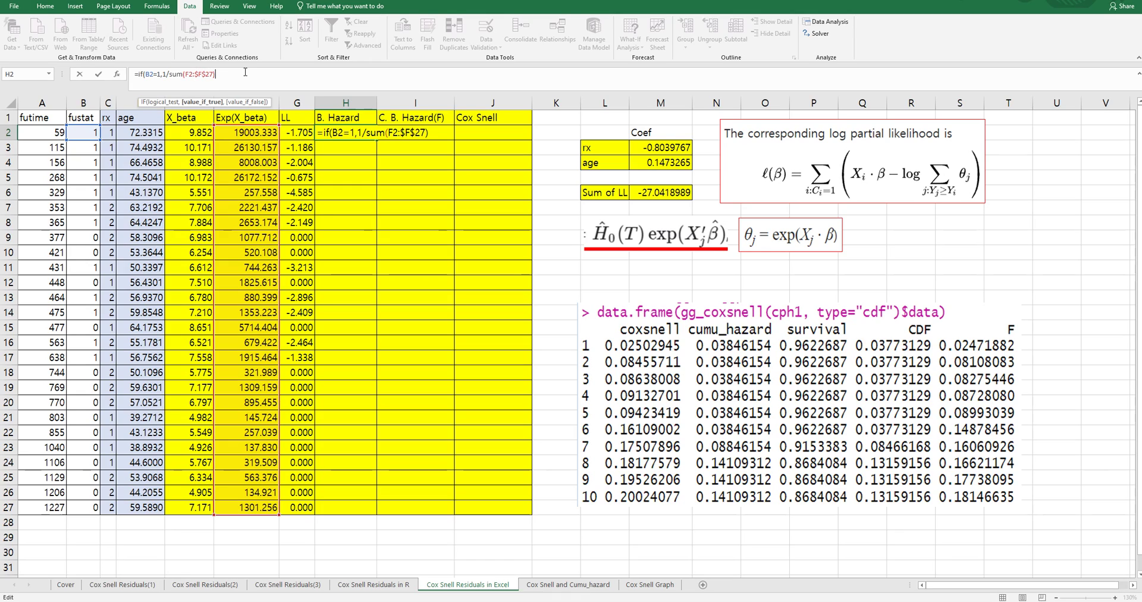
{"action": "type", "text": ",0)"}
{"action": "key", "text": "Return"}
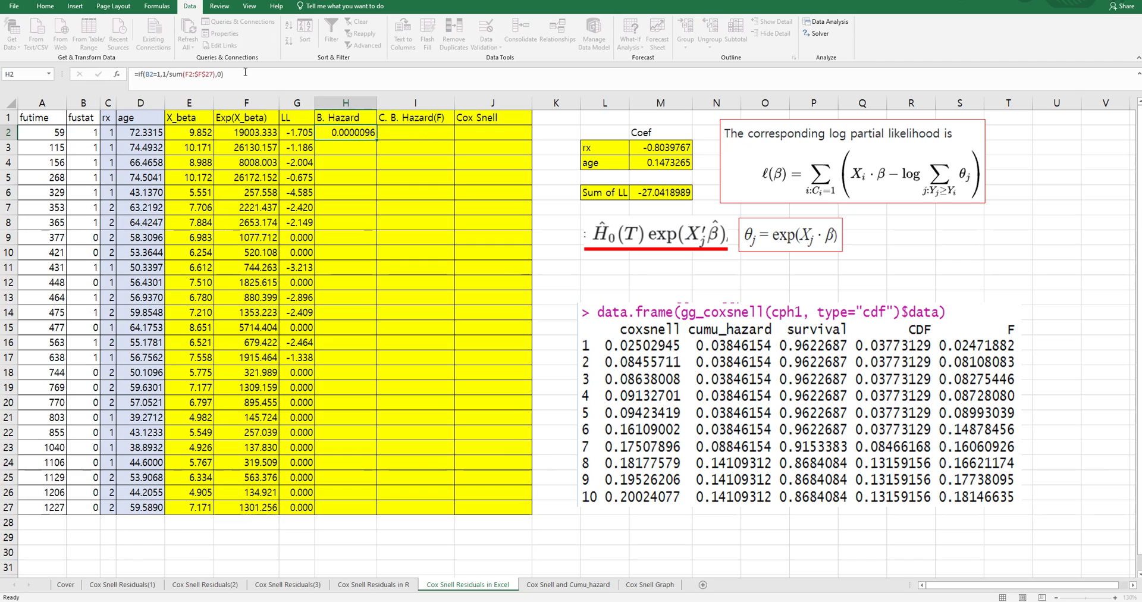
{"action": "left_click", "coordinate": [356, 136]}
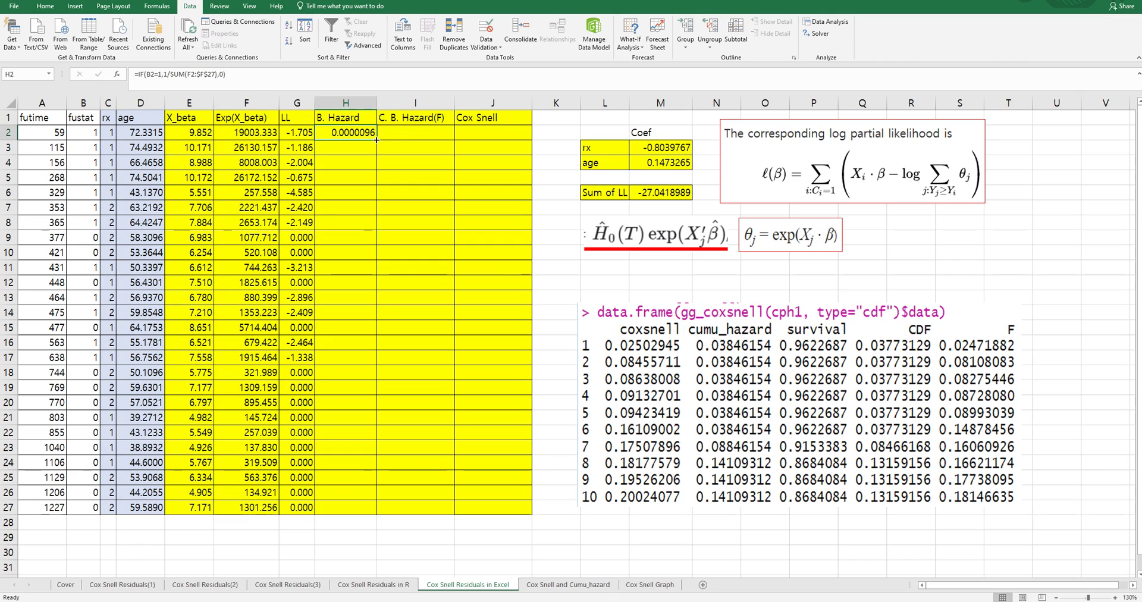
{"action": "double_click", "coordinate": [376, 139]}
Set I2 to =H2 and I3 to =H3+I2, then fill the running total down to I27.
{"action": "left_click", "coordinate": [408, 136]}
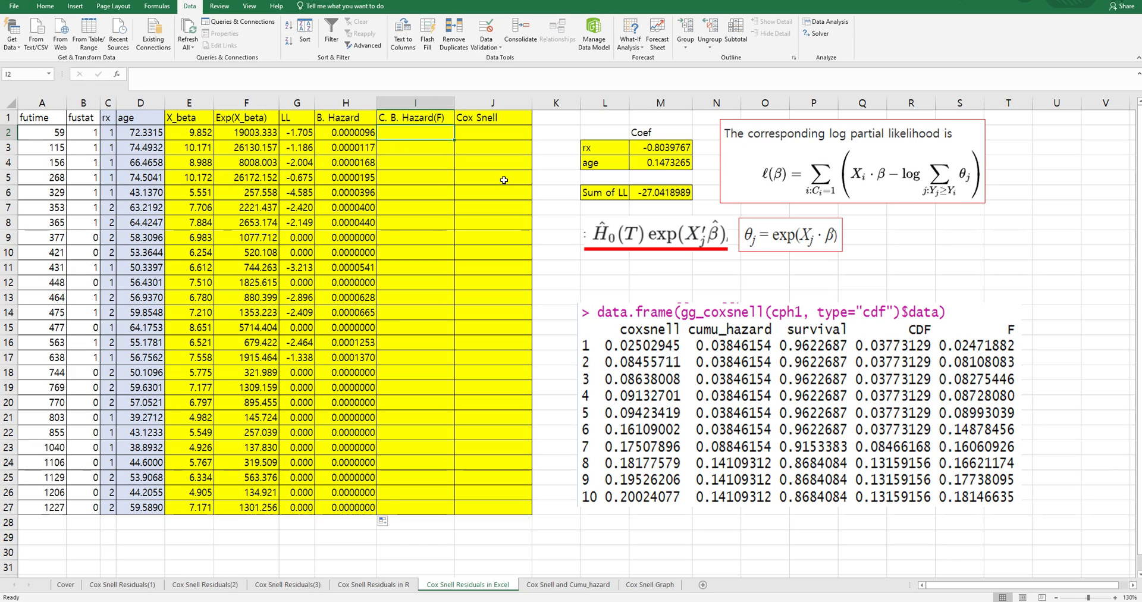
{"action": "type", "text": "="}
{"action": "key", "text": "Left"}
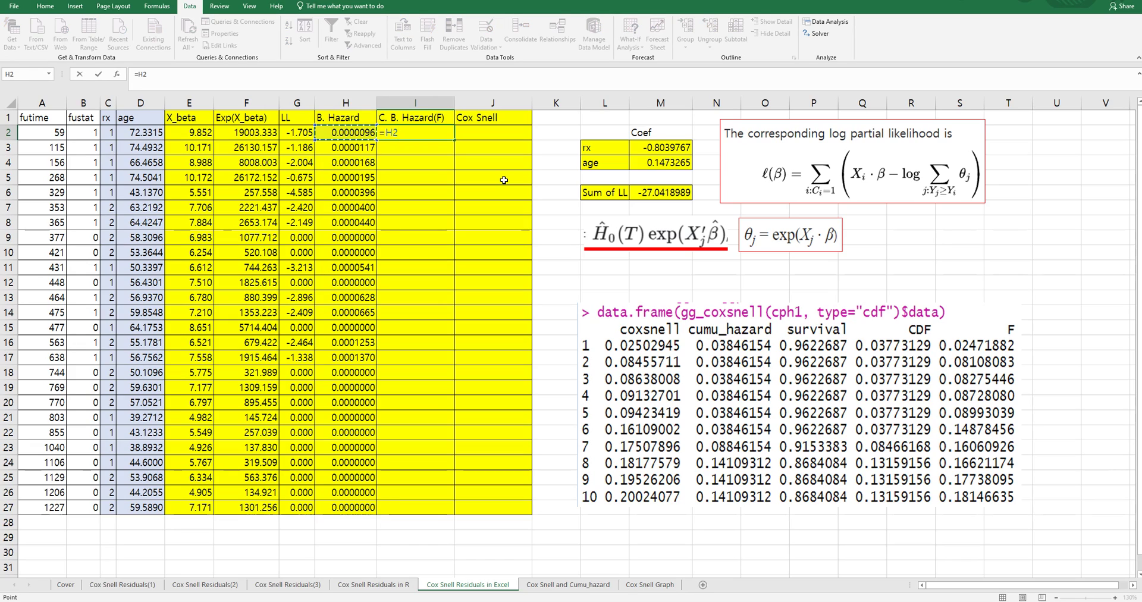
{"action": "key", "text": "Return"}
{"action": "type", "text": "="}
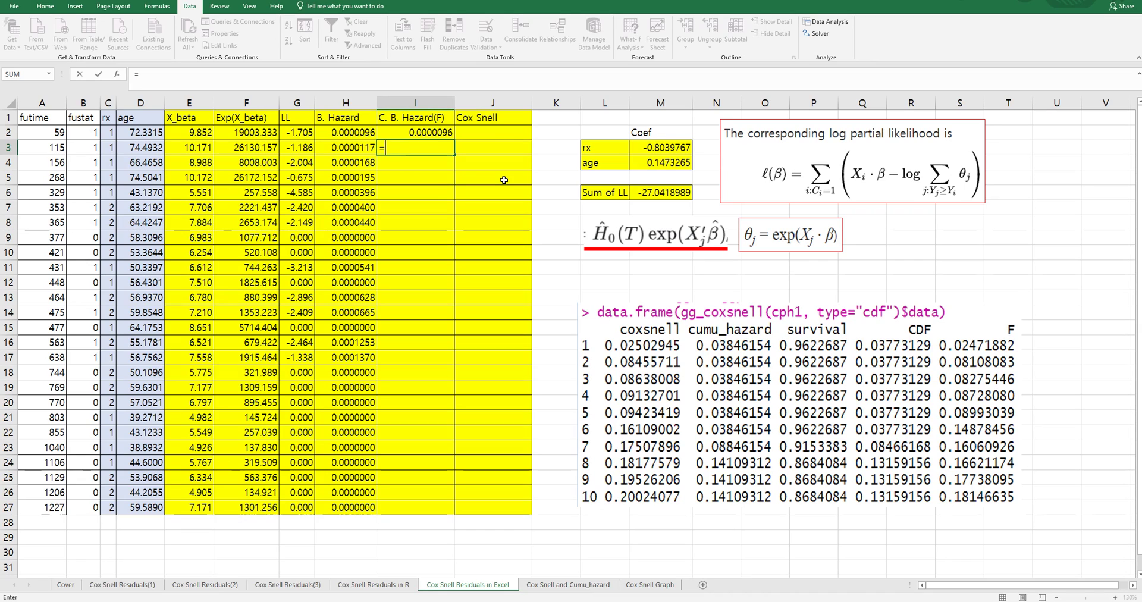
{"action": "key", "text": "Left"}
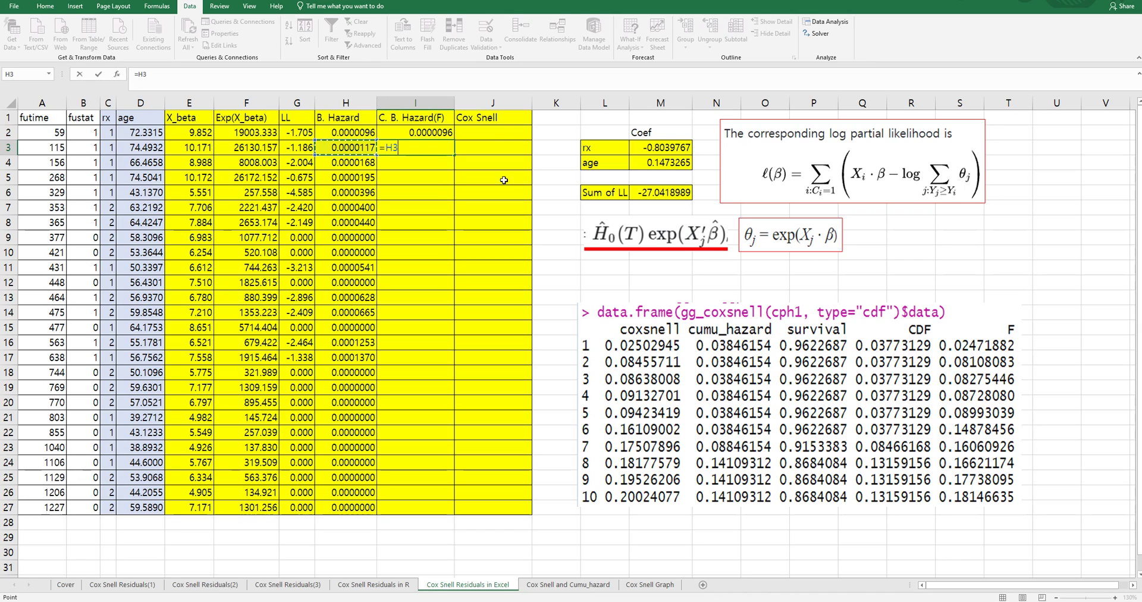
{"action": "type", "text": "+"}
{"action": "key", "text": "Up"}
{"action": "key", "text": "Return"}
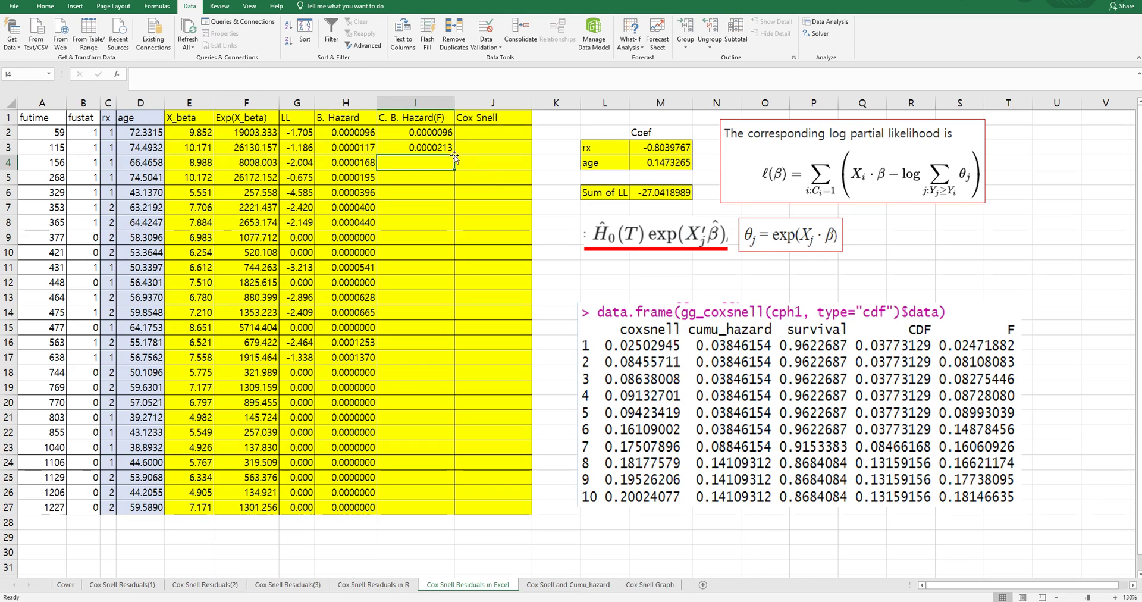
{"action": "left_click", "coordinate": [452, 151]}
{"action": "double_click", "coordinate": [457, 154]}
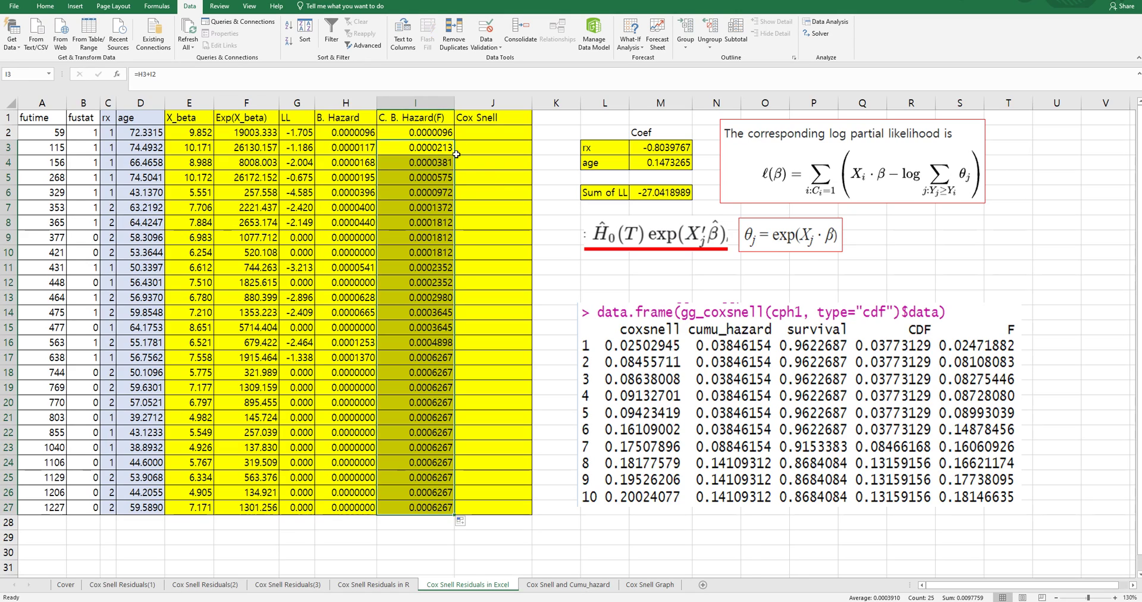
{"action": "left_click", "coordinate": [428, 236]}
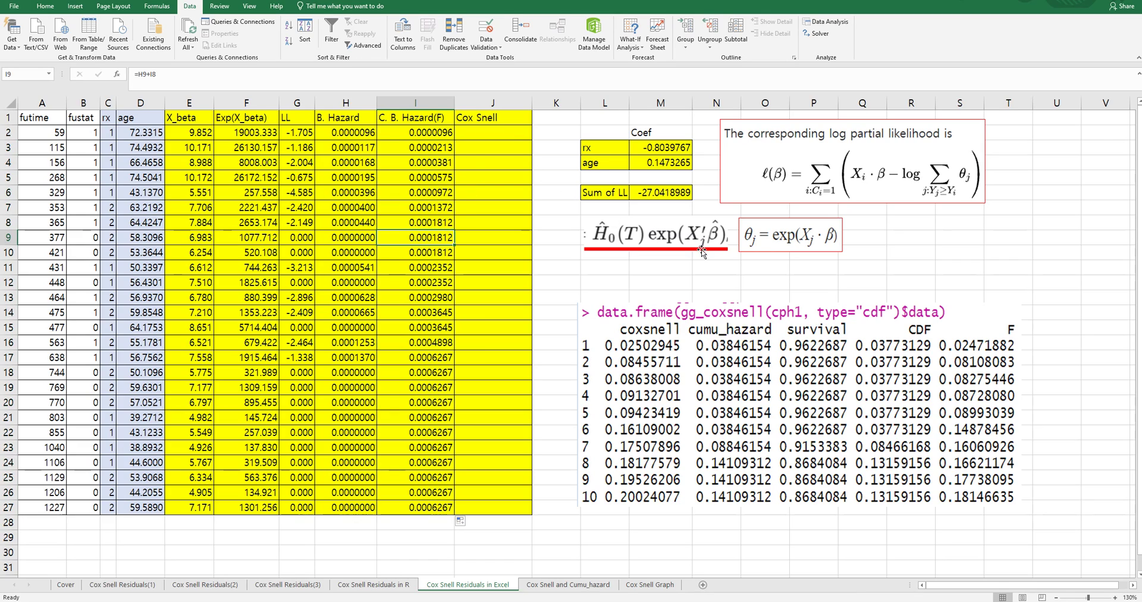
Fill the Cox Snell column with =I2*F2 down to J27, then select the data table.
{"action": "left_click", "coordinate": [500, 130]}
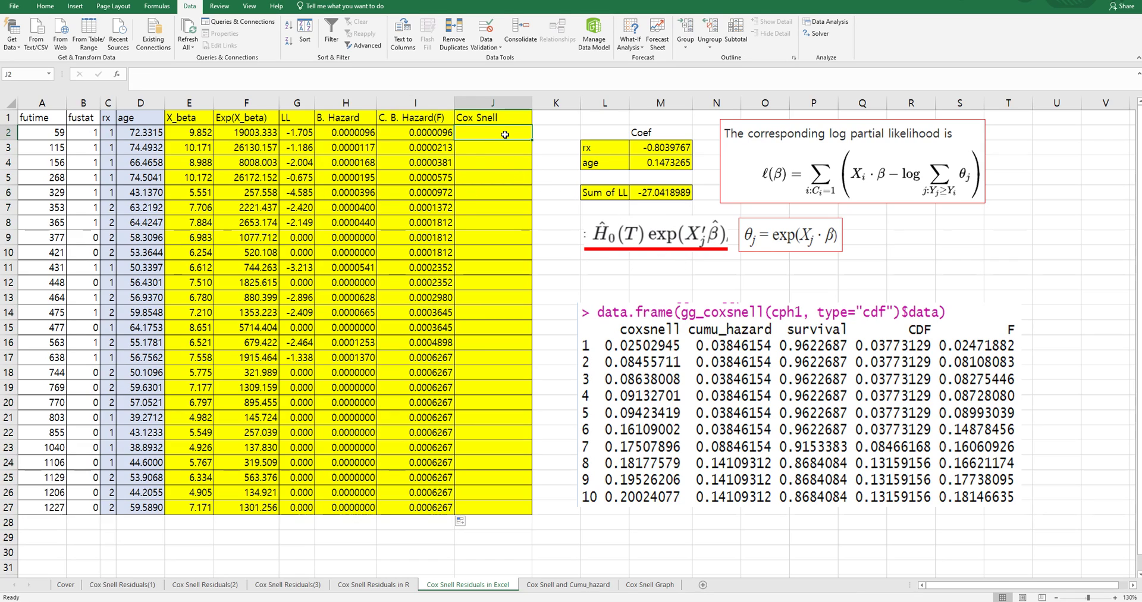
{"action": "type", "text": "="}
{"action": "key", "text": "Left"}
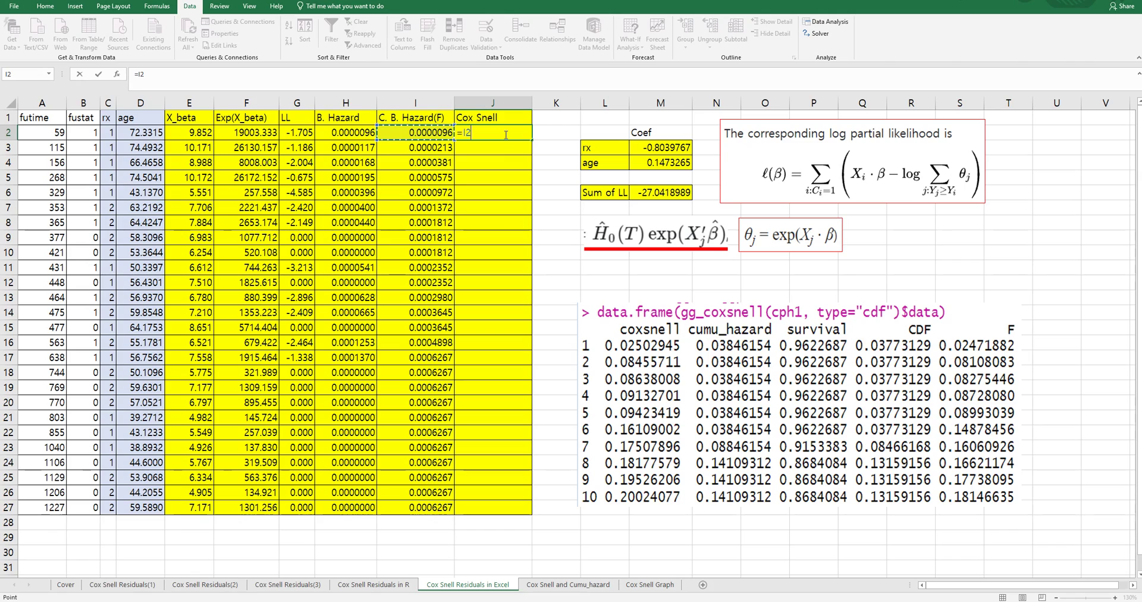
{"action": "type", "text": "*"}
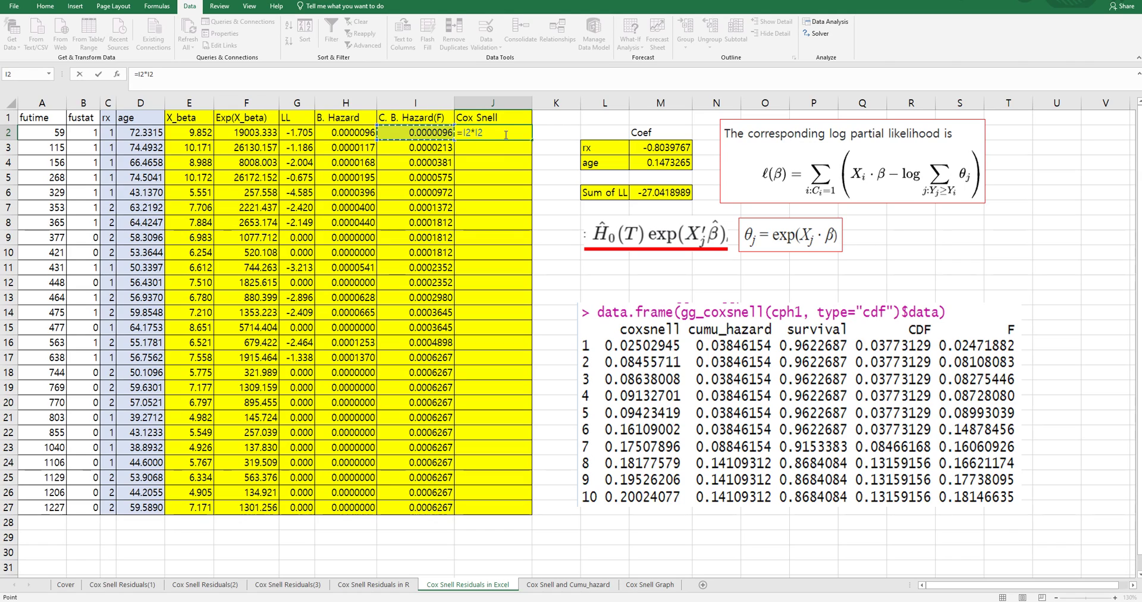
{"action": "key", "text": "Left"}
{"action": "key", "text": "Left"}
{"action": "key", "text": "Left"}
{"action": "key", "text": "Left"}
{"action": "key", "text": "Return"}
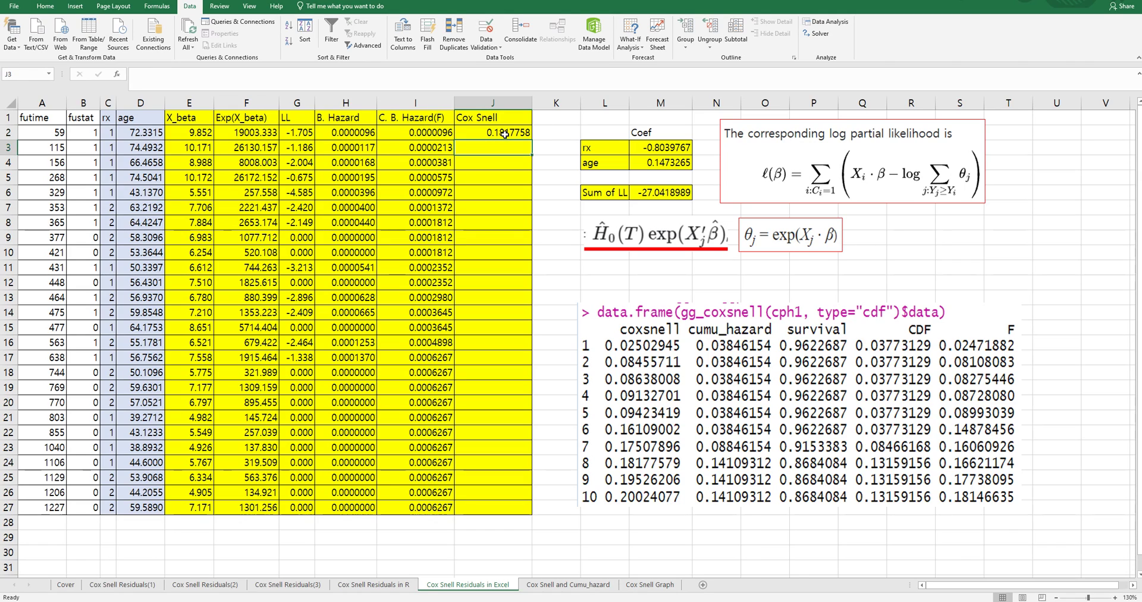
{"action": "left_click", "coordinate": [515, 133]}
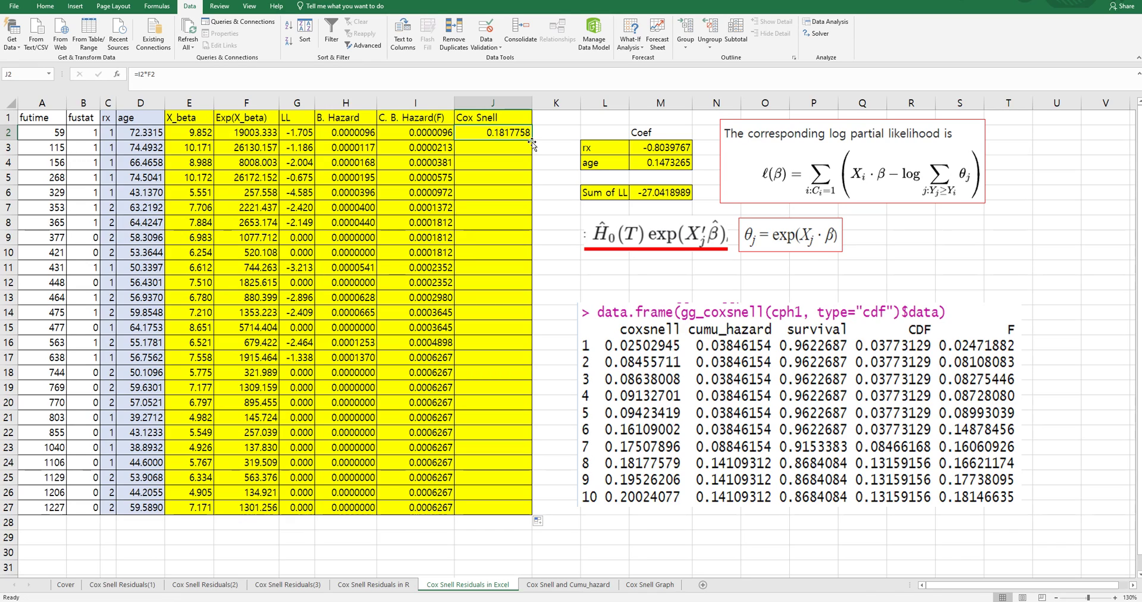
{"action": "double_click", "coordinate": [532, 140]}
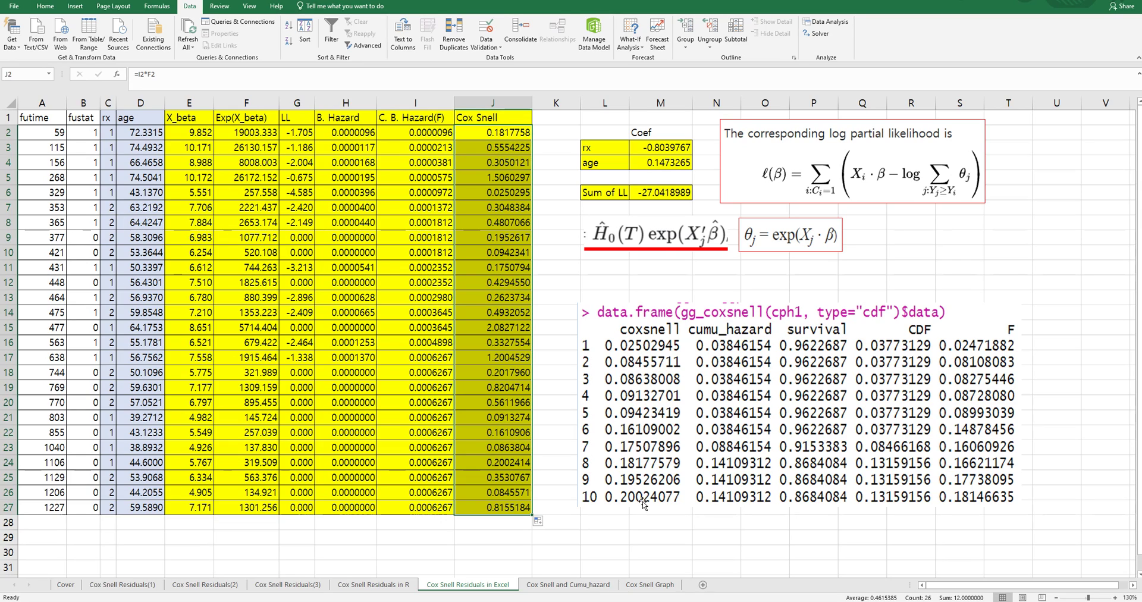
{"action": "left_click", "coordinate": [513, 332]}
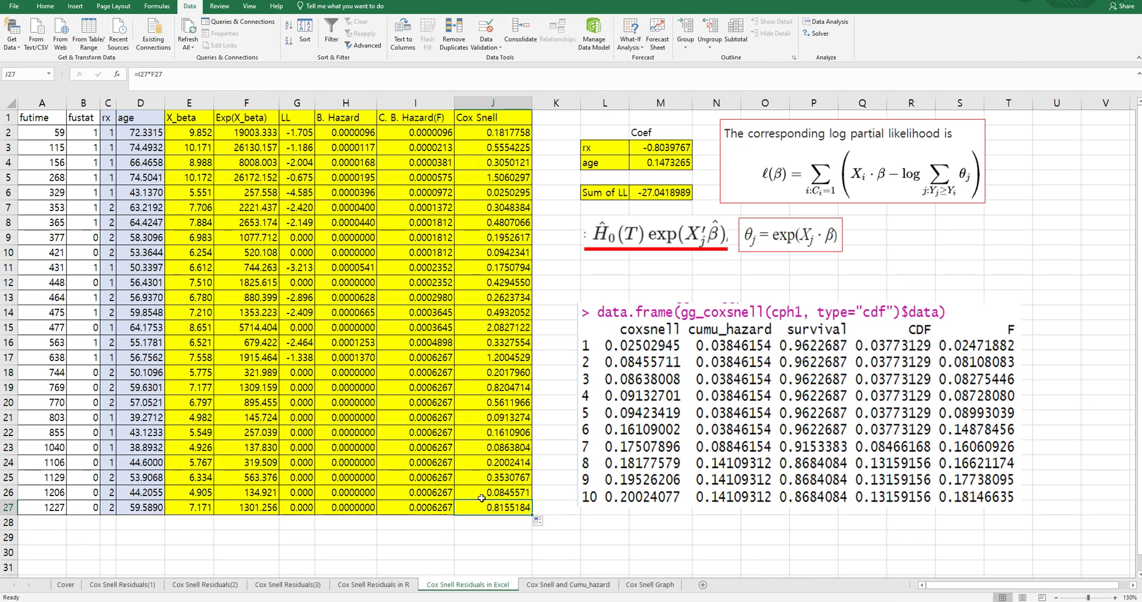
{"action": "mouse_move", "coordinate": [495, 507]}
{"action": "left_mouse_down"}
{"action": "mouse_move", "coordinate": [86, 201]}
{"action": "mouse_move", "coordinate": [52, 138]}
{"action": "left_mouse_up"}
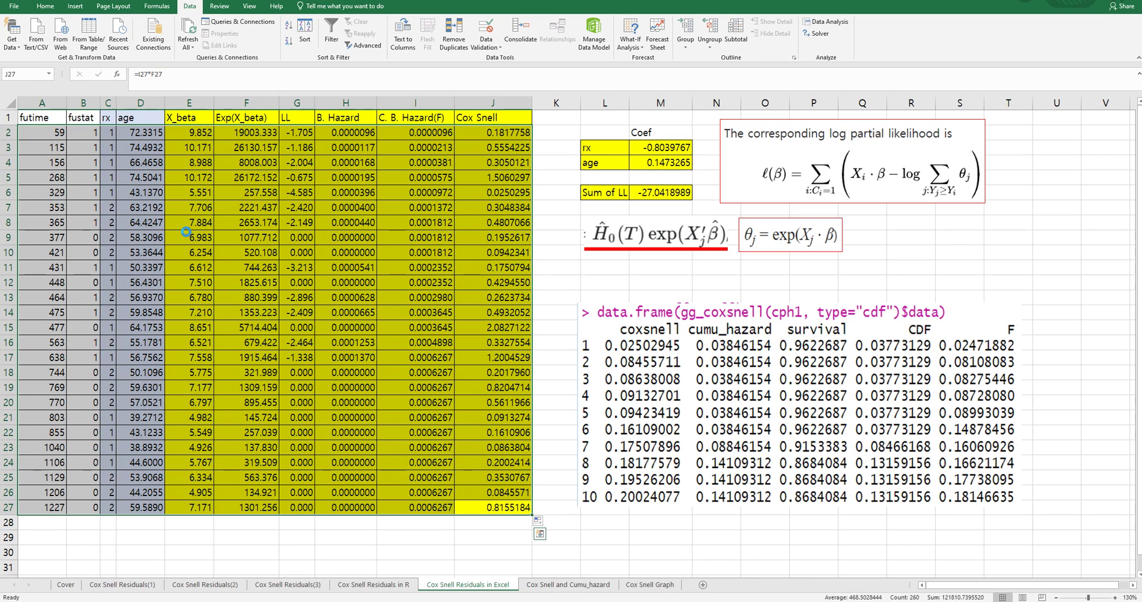
Paste the copied table at A2 of the Cox Snell and Cumu_hazard sheet and sort it ascending by Cox Snell.
{"action": "key", "text": "ctrl+c"}
{"action": "left_click", "coordinate": [568, 585]}
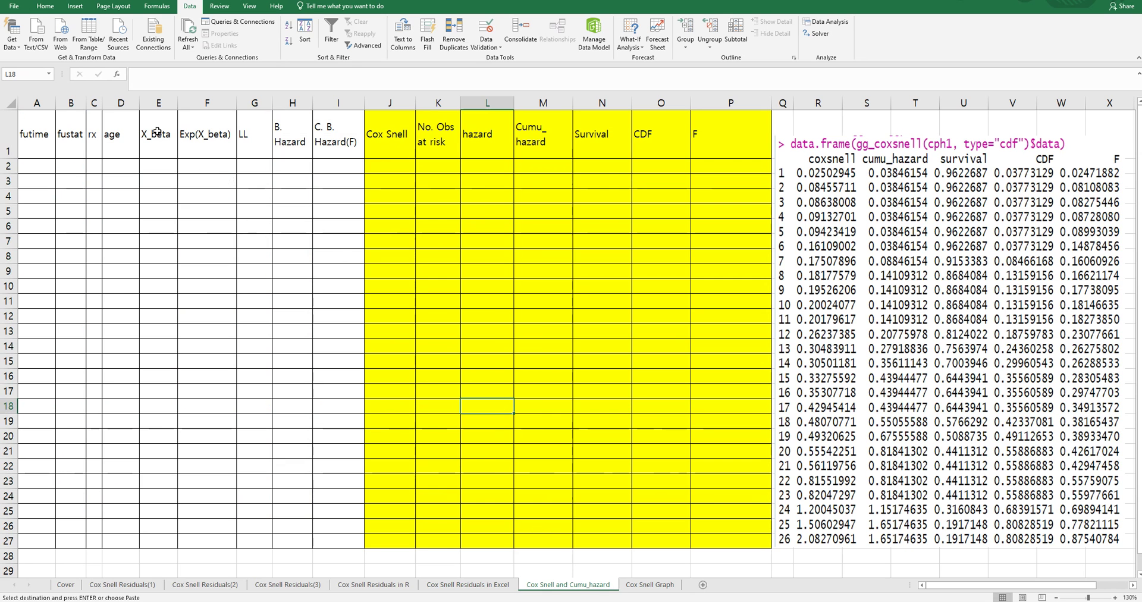
{"action": "right_click", "coordinate": [37, 166]}
{"action": "left_click", "coordinate": [58, 210]}
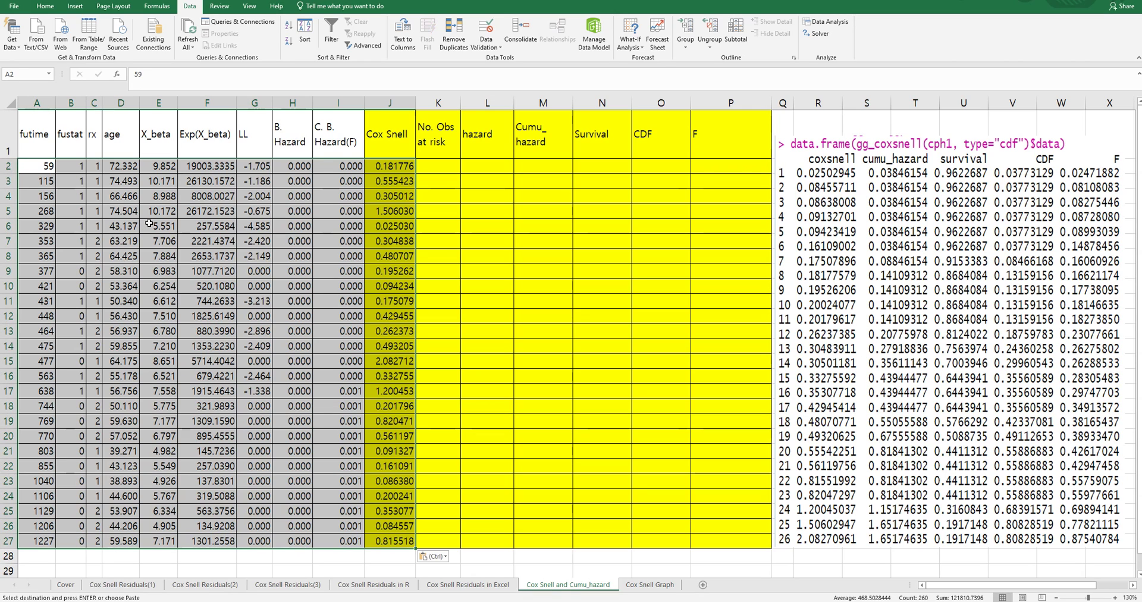
{"action": "left_click", "coordinate": [227, 283]}
{"action": "left_click", "coordinate": [384, 171]}
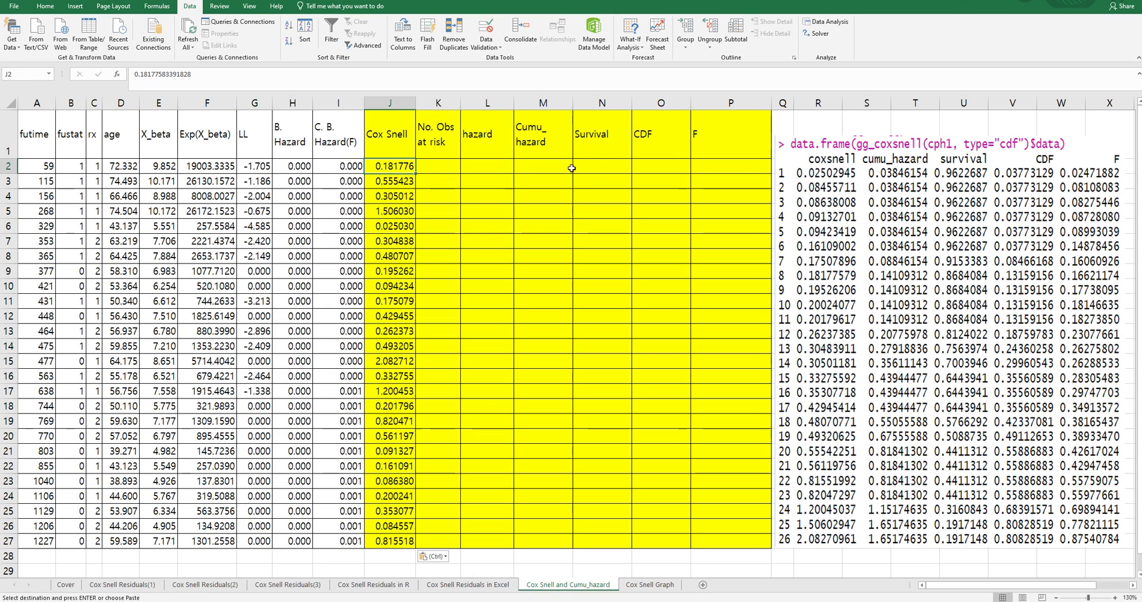
{"action": "left_click", "coordinate": [54, 11]}
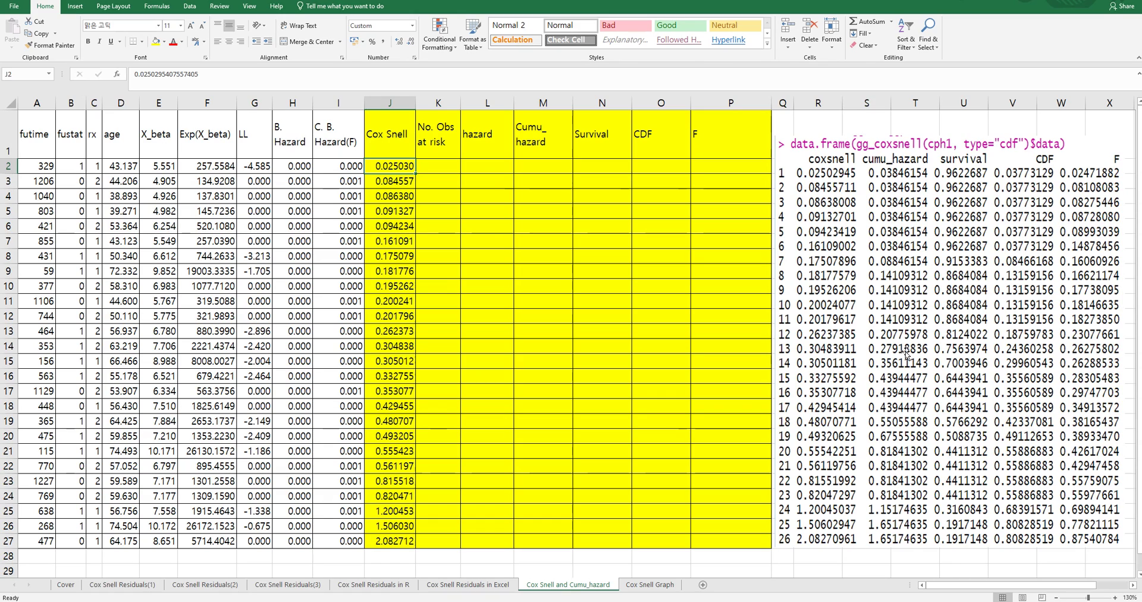
{"action": "left_click", "coordinate": [634, 588]}
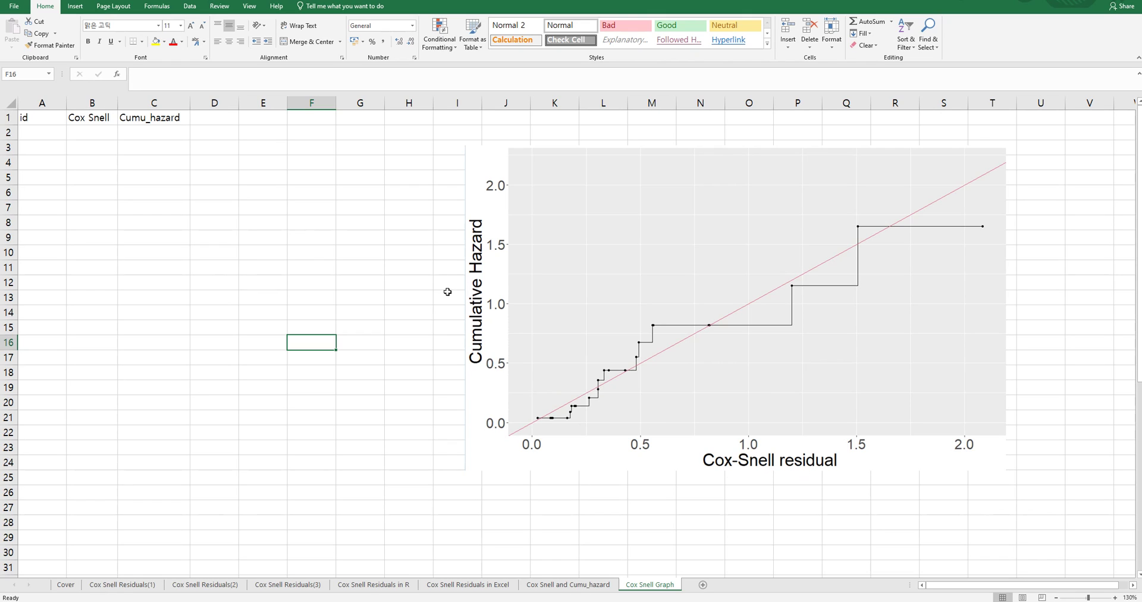
Enter =COUNT(J2:$J$27) in K2 and fill it down to K27.
{"action": "left_click", "coordinate": [594, 588]}
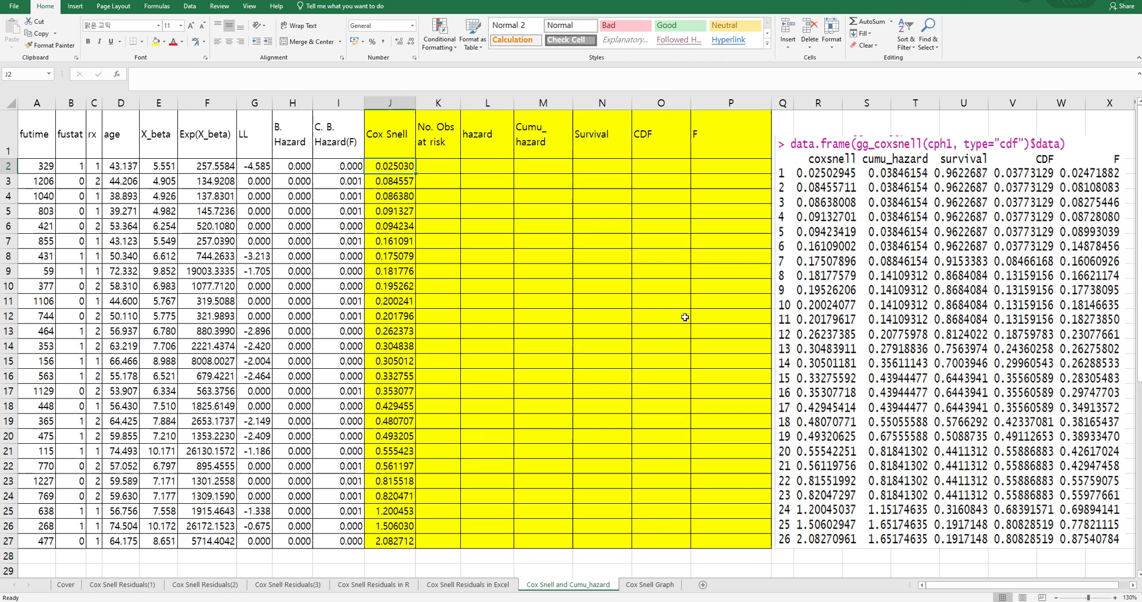
{"action": "left_click", "coordinate": [438, 166]}
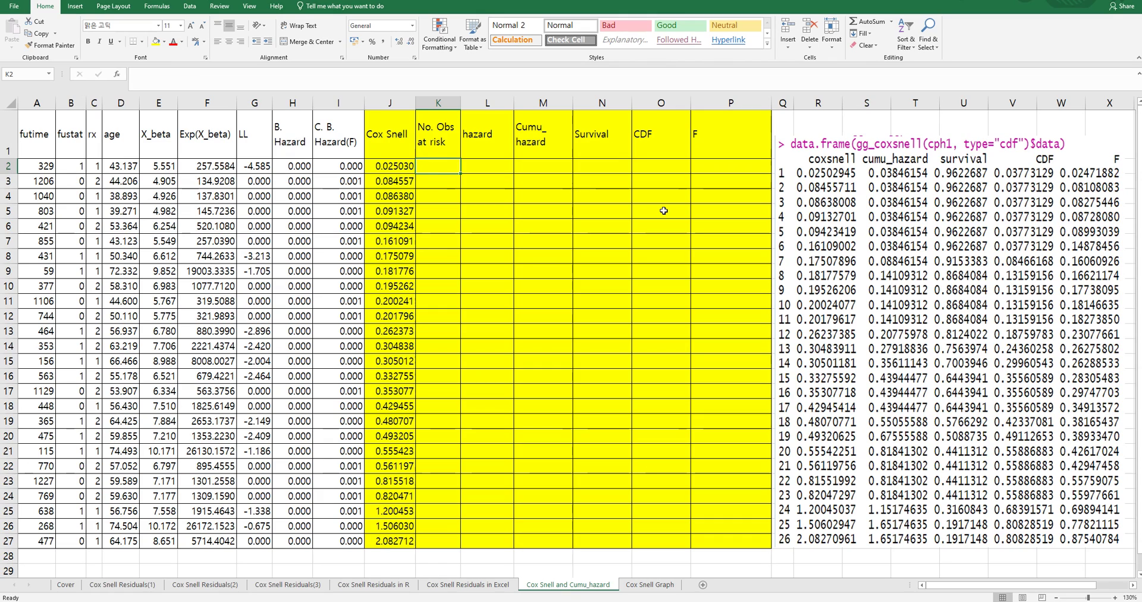
{"action": "type", "text": "=count"}
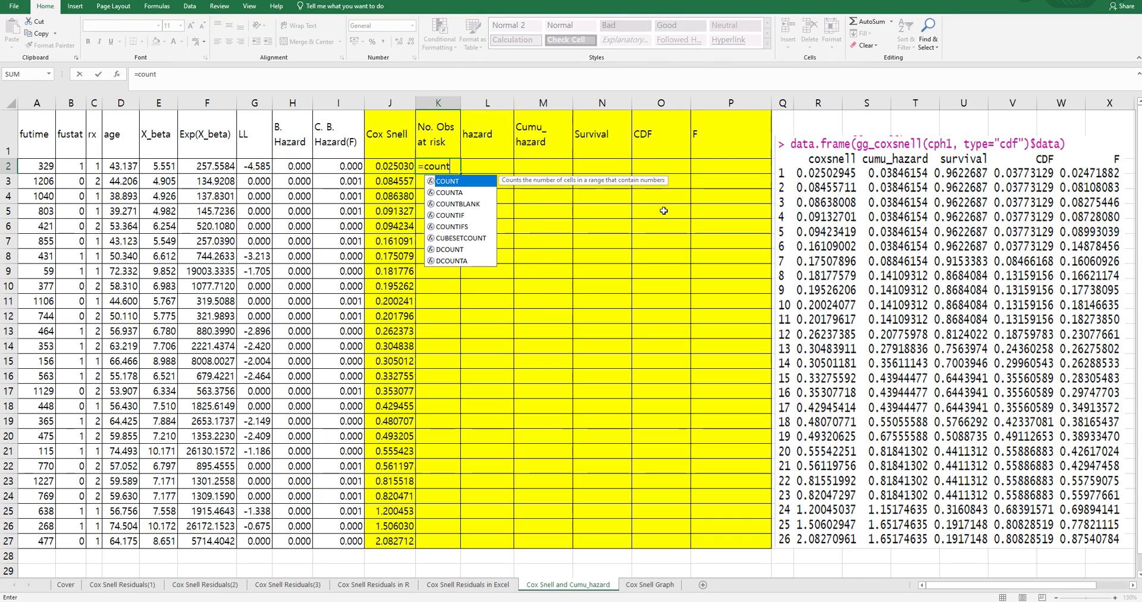
{"action": "type", "text": "("}
{"action": "key", "text": "Left"}
{"action": "key", "text": "shift+Down"}
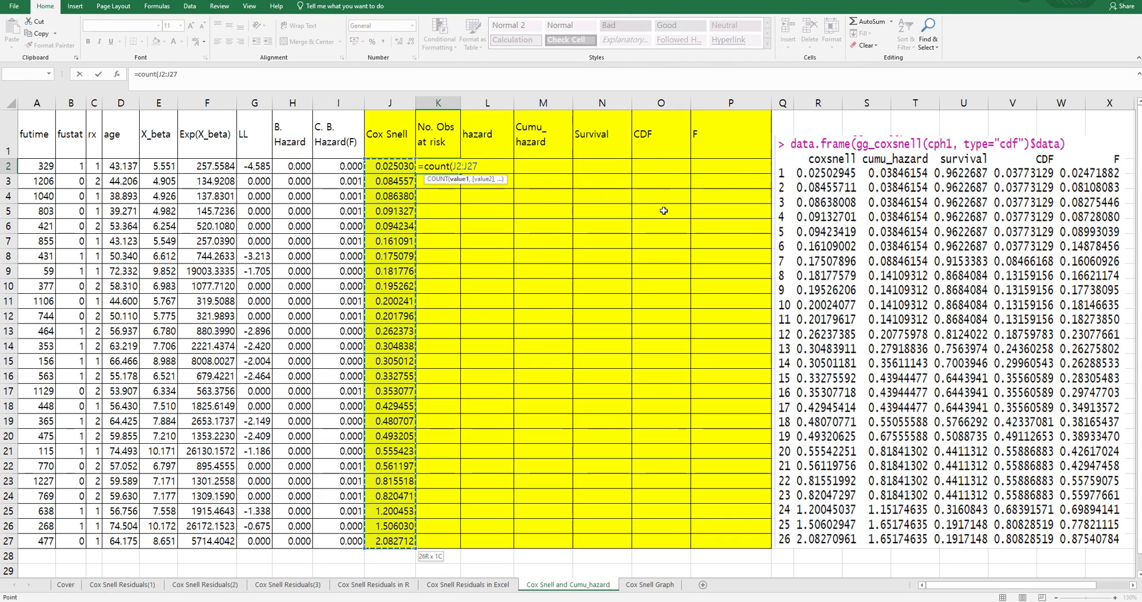
{"action": "left_click", "coordinate": [174, 73]}
{"action": "key", "text": "F4"}
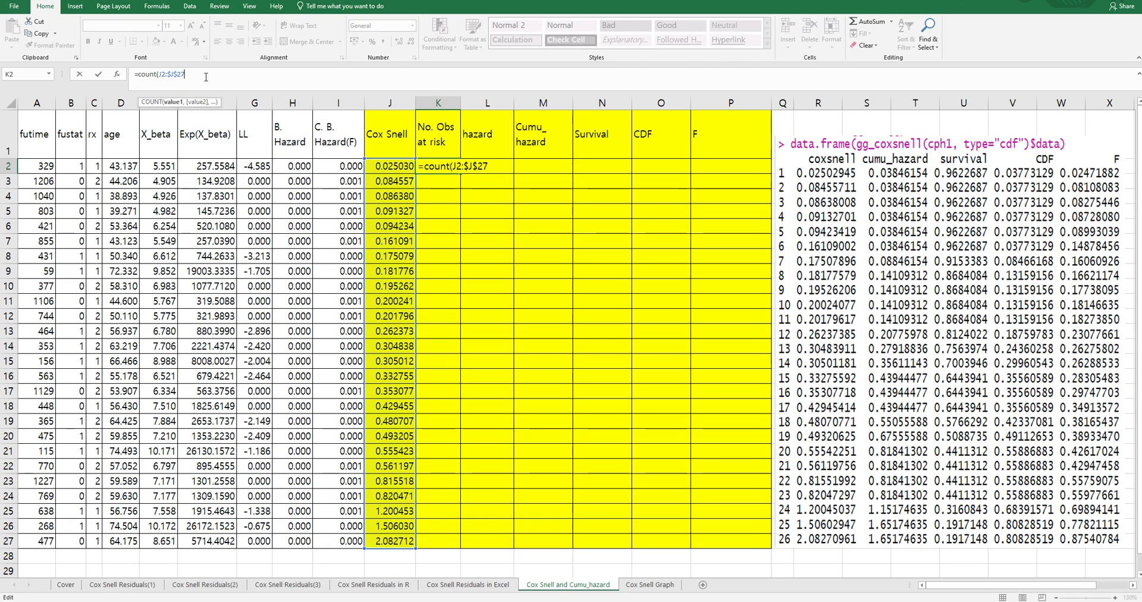
{"action": "type", "text": ")"}
{"action": "key", "text": "Return"}
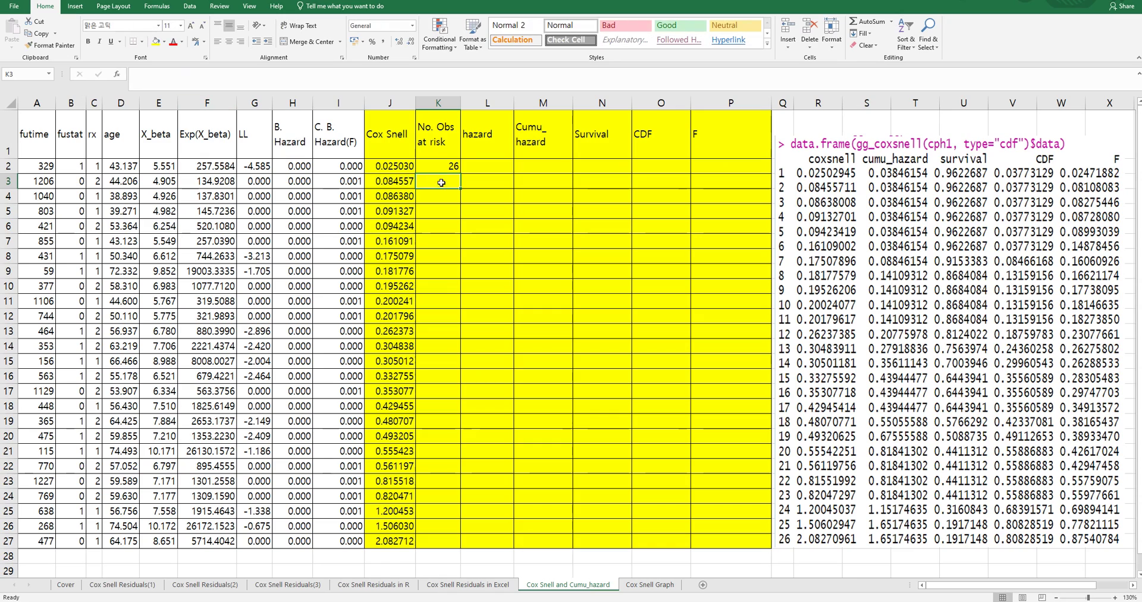
{"action": "left_click", "coordinate": [445, 167]}
{"action": "double_click", "coordinate": [461, 173]}
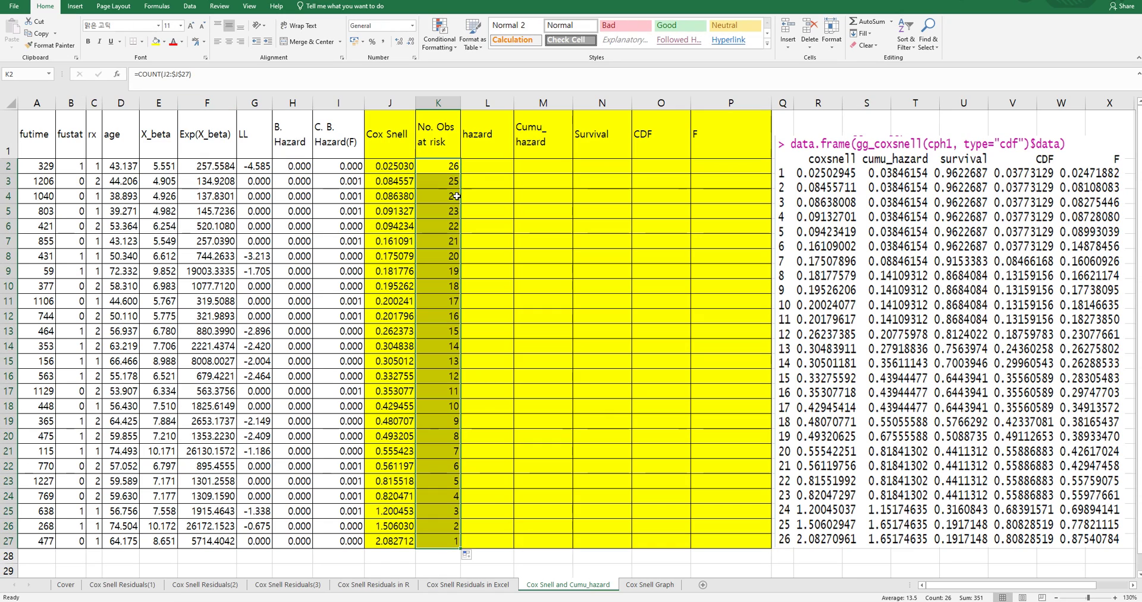
{"action": "left_click", "coordinate": [439, 285]}
Enter the hazard formula =B2/K2 in L2 and fill it down to L27.
{"action": "left_click", "coordinate": [488, 166]}
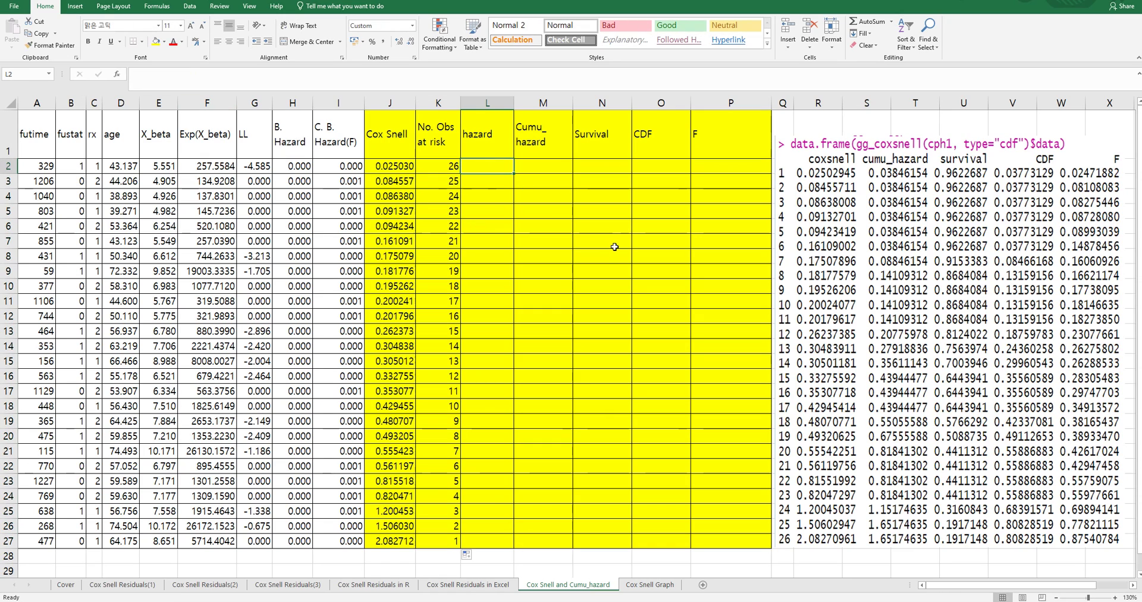
{"action": "type", "text": "="}
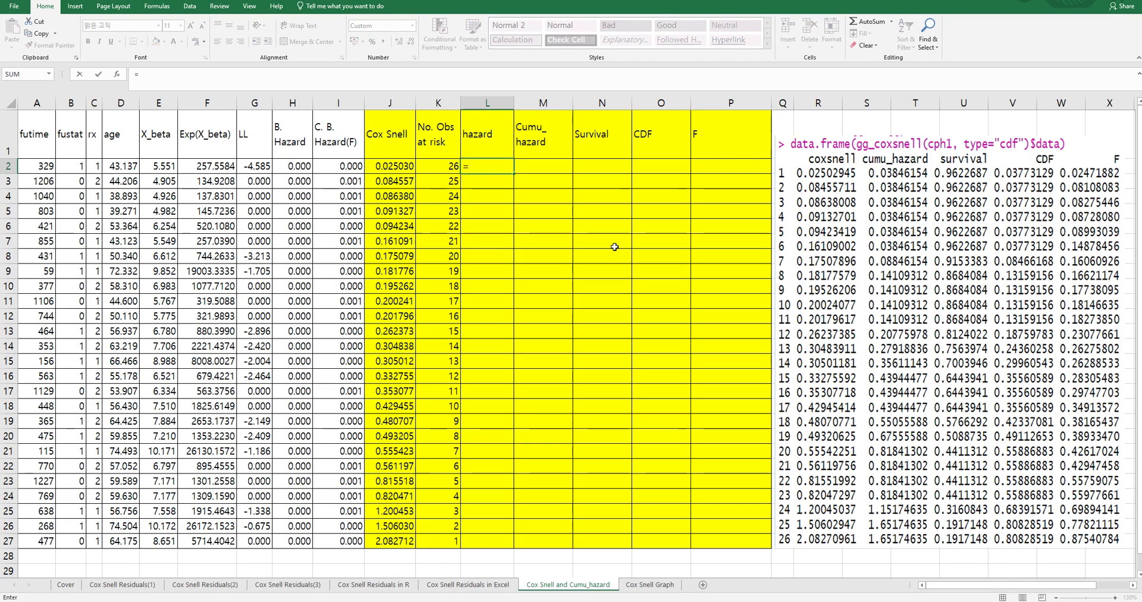
{"action": "left_click", "coordinate": [74, 164]}
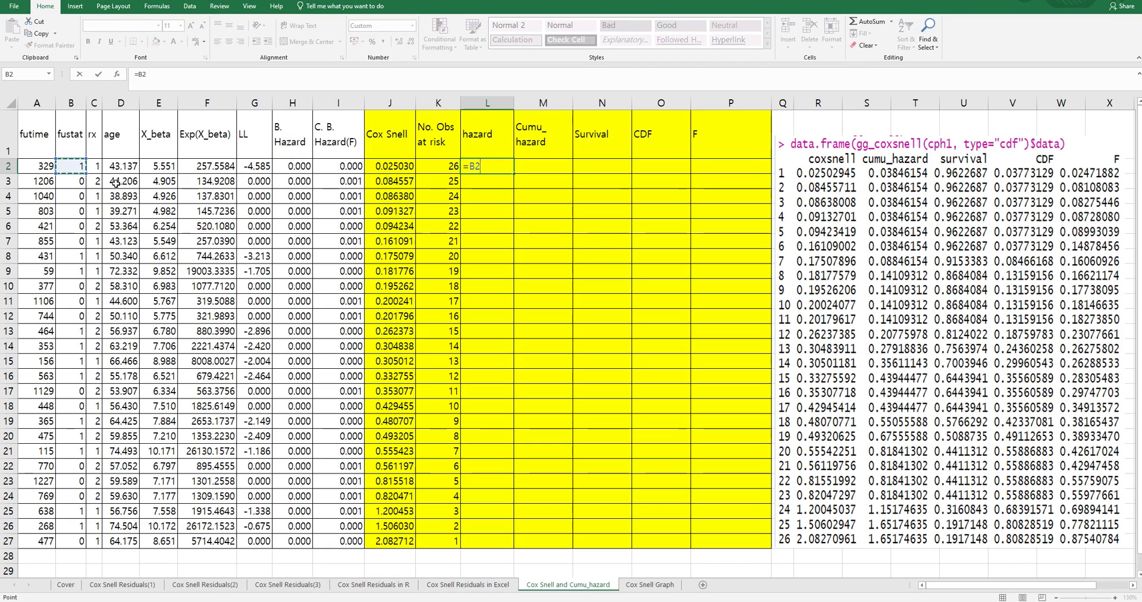
{"action": "type", "text": "/"}
{"action": "key", "text": "Left"}
{"action": "key", "text": "Return"}
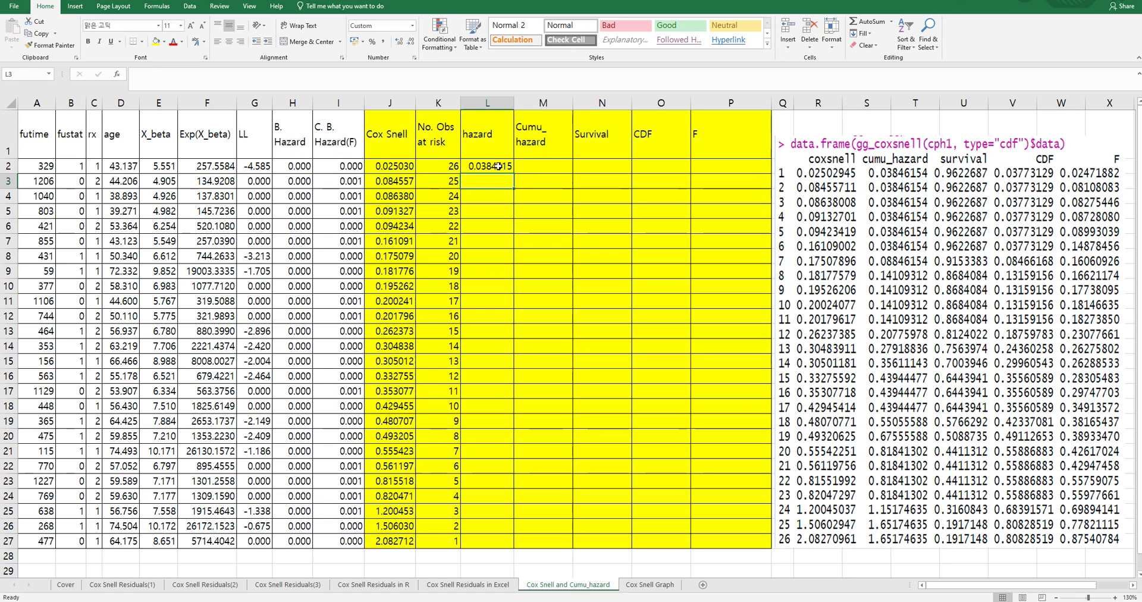
{"action": "left_click", "coordinate": [497, 167]}
{"action": "double_click", "coordinate": [514, 175]}
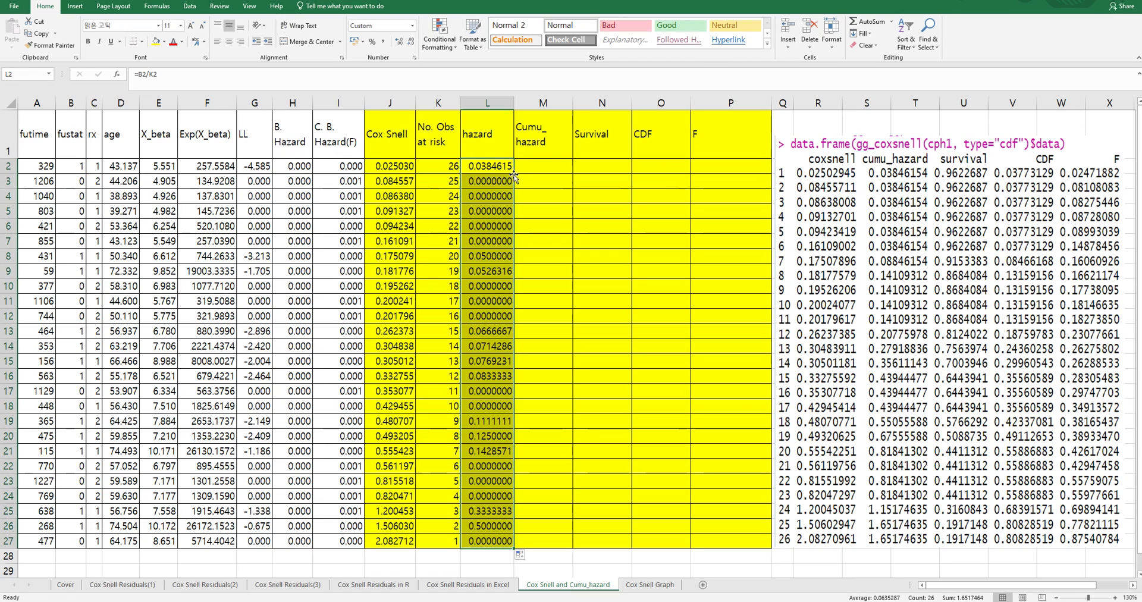
{"action": "key", "text": "Down"}
{"action": "key", "text": "Down"}
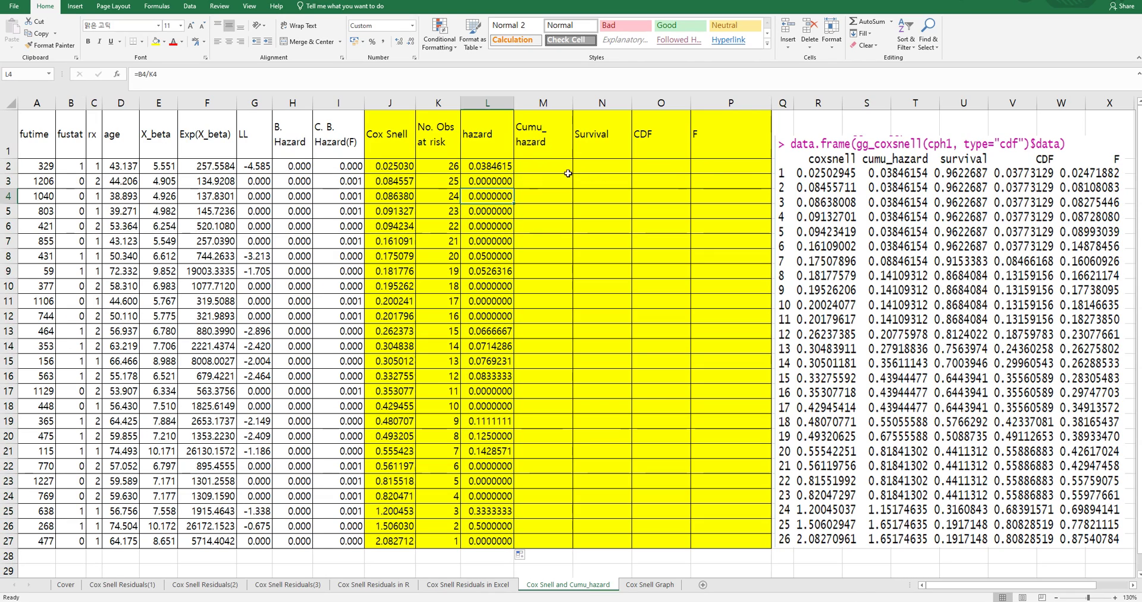
{"action": "left_click", "coordinate": [556, 166]}
Set M2 to =L2, enter the running sum =L3+M2 in M3, and fill it down to row 27.
{"action": "type", "text": "=L2"}
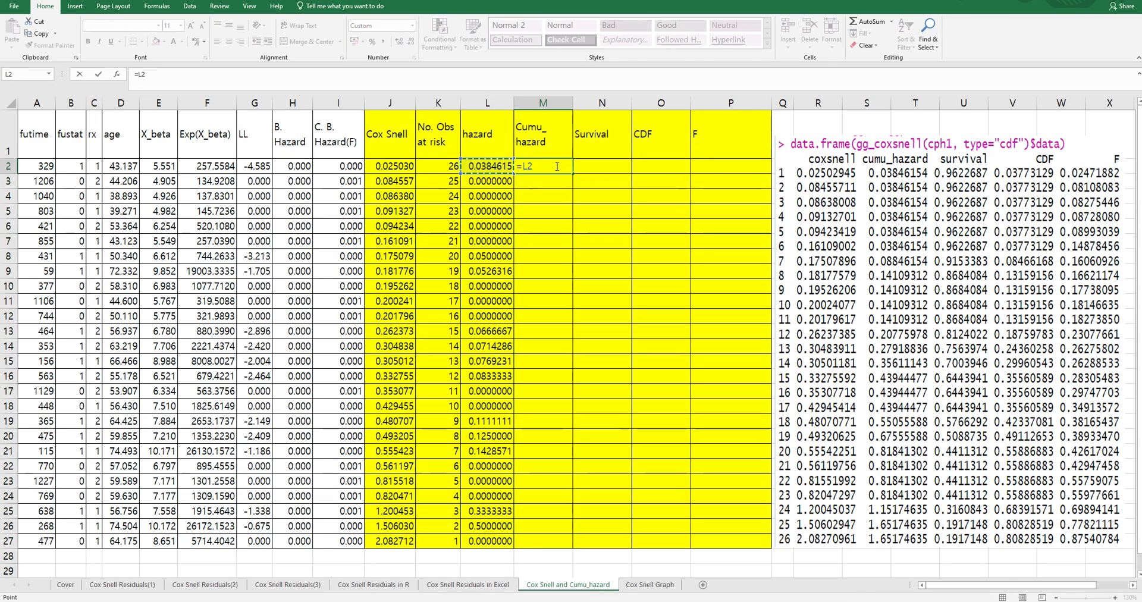
{"action": "key", "text": "Return"}
{"action": "type", "text": "="}
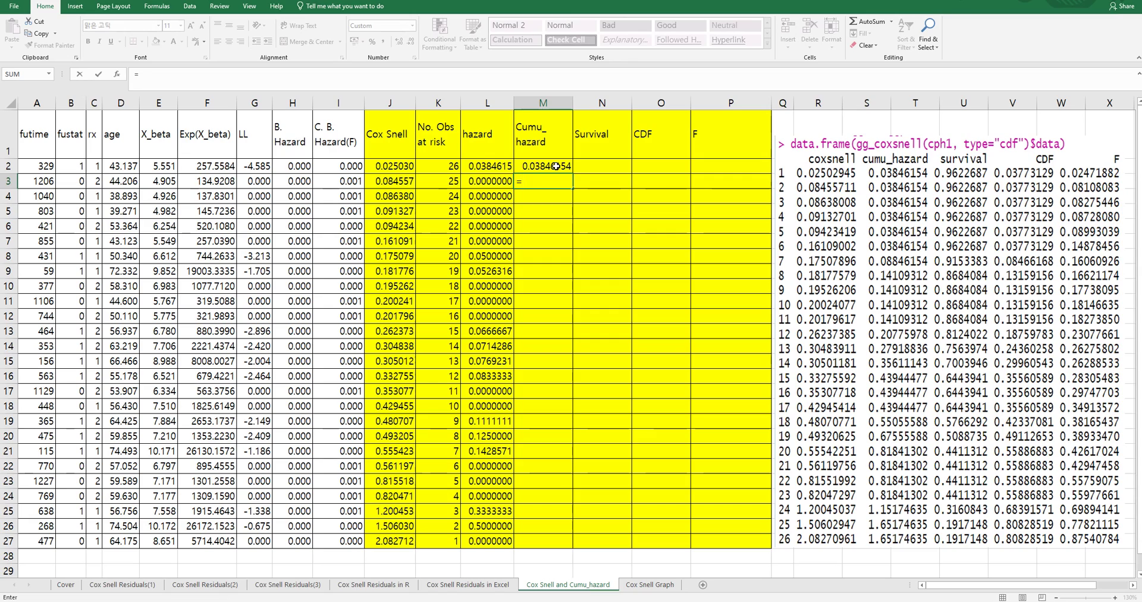
{"action": "key", "text": "Left"}
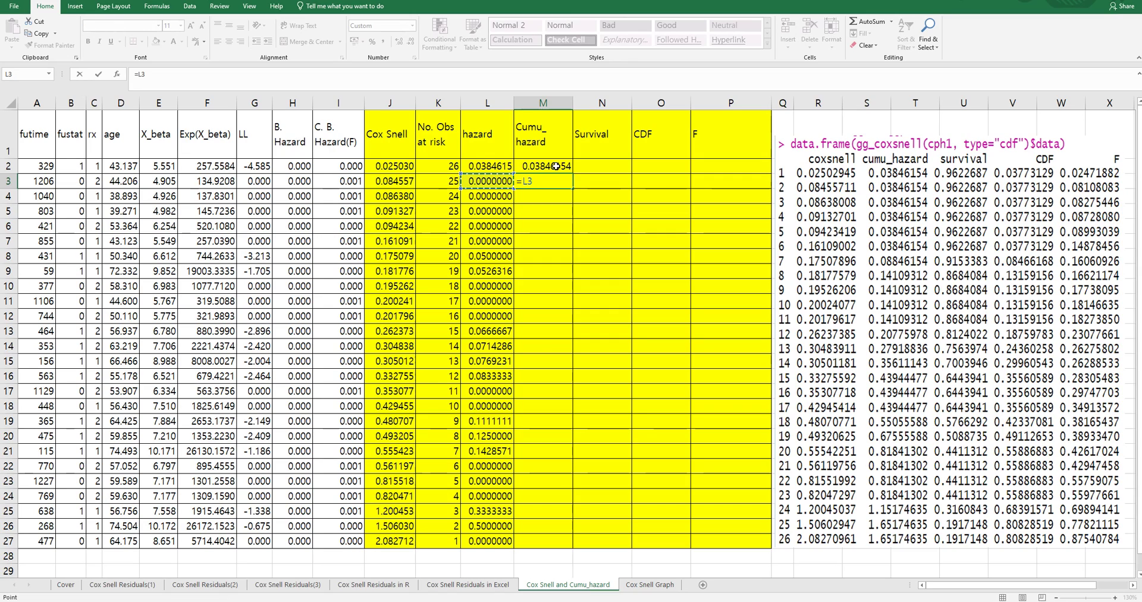
{"action": "type", "text": "+"}
{"action": "left_click", "coordinate": [556, 166]}
{"action": "key", "text": "Return"}
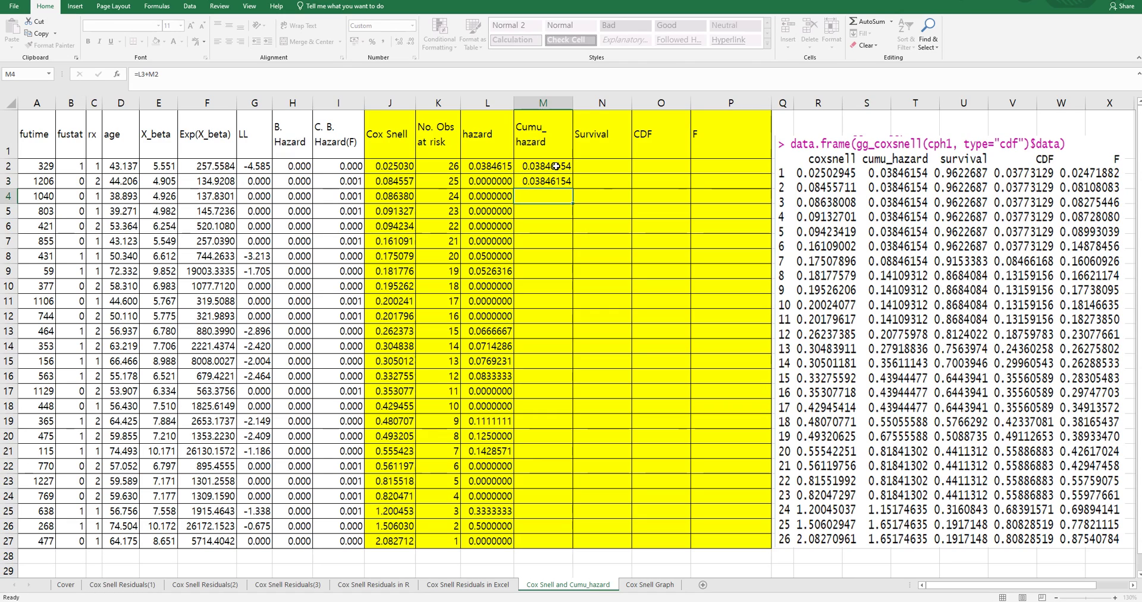
{"action": "left_click", "coordinate": [560, 181]}
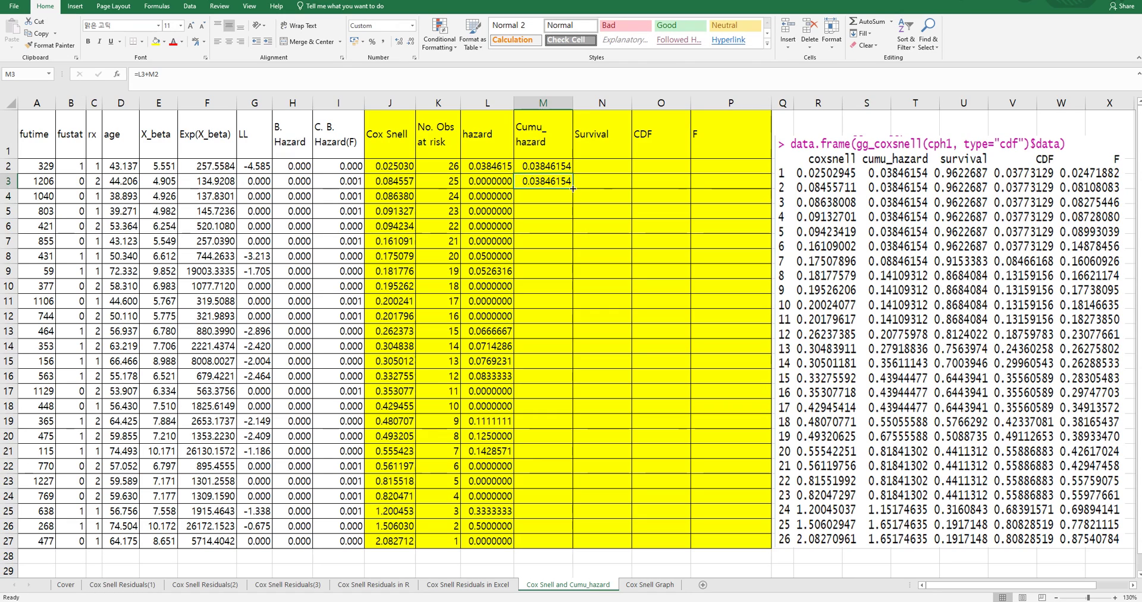
{"action": "double_click", "coordinate": [573, 188]}
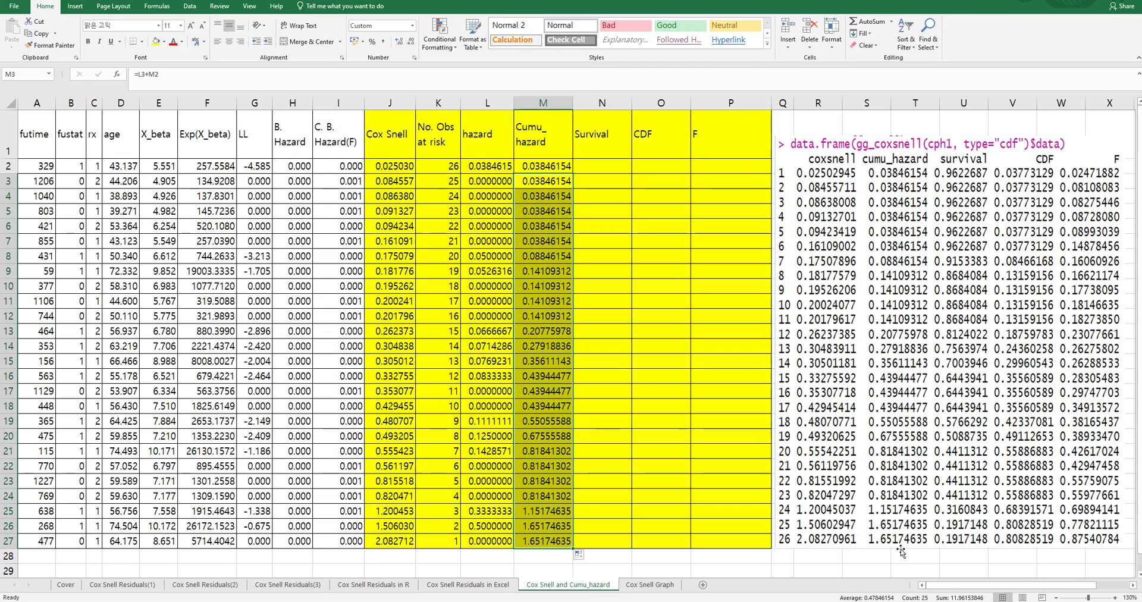
Enter the survival formula =EXP(-M2) in N2 and fill it down to row 27.
{"action": "left_click", "coordinate": [597, 168]}
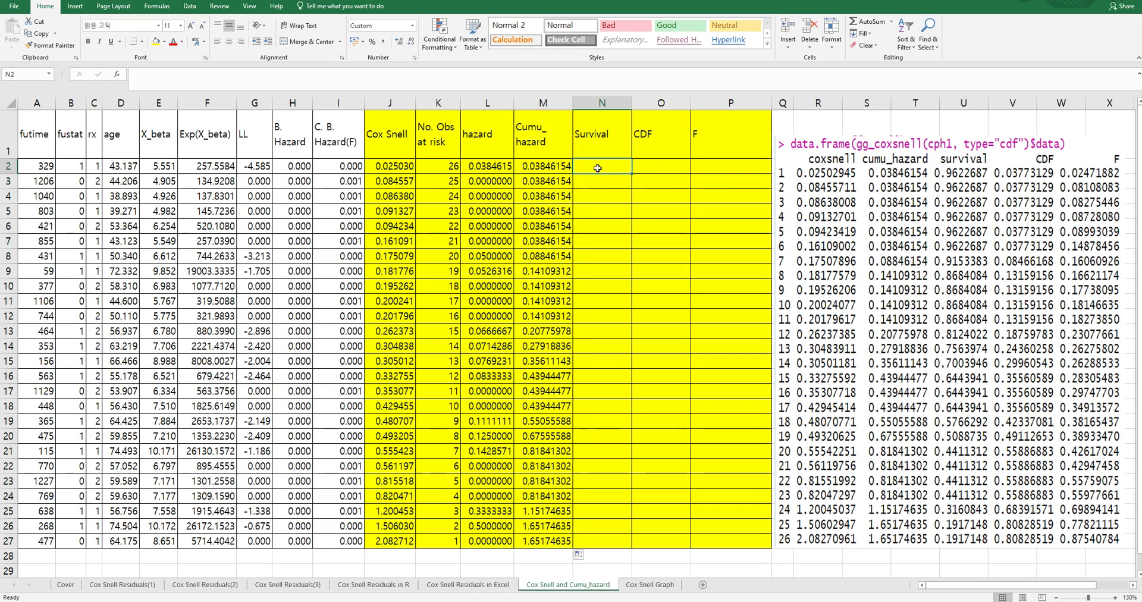
{"action": "type", "text": "="}
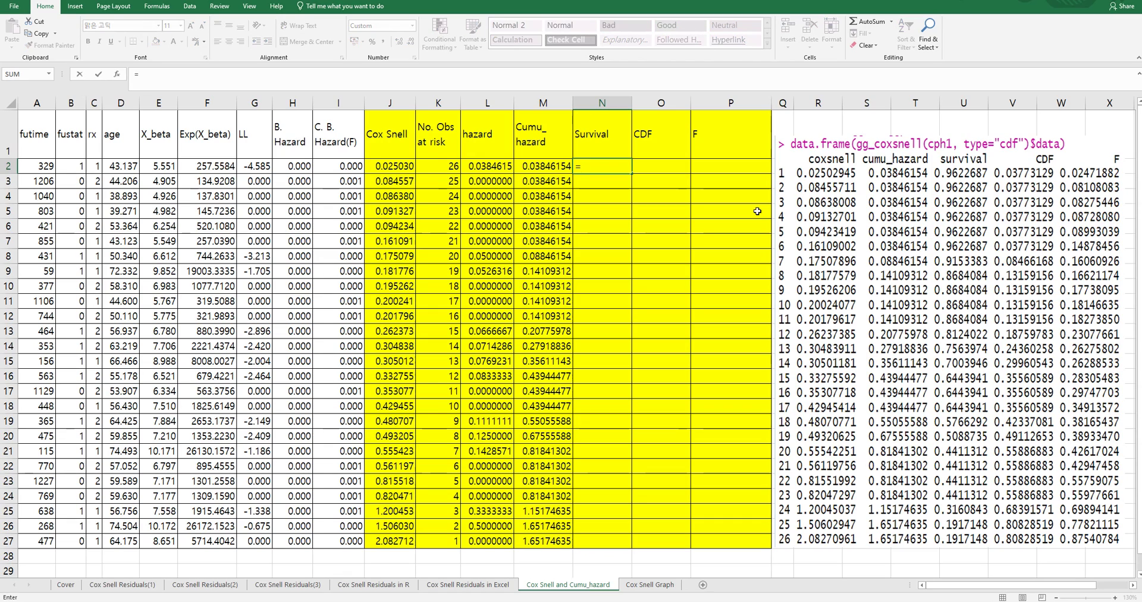
{"action": "type", "text": "exp"}
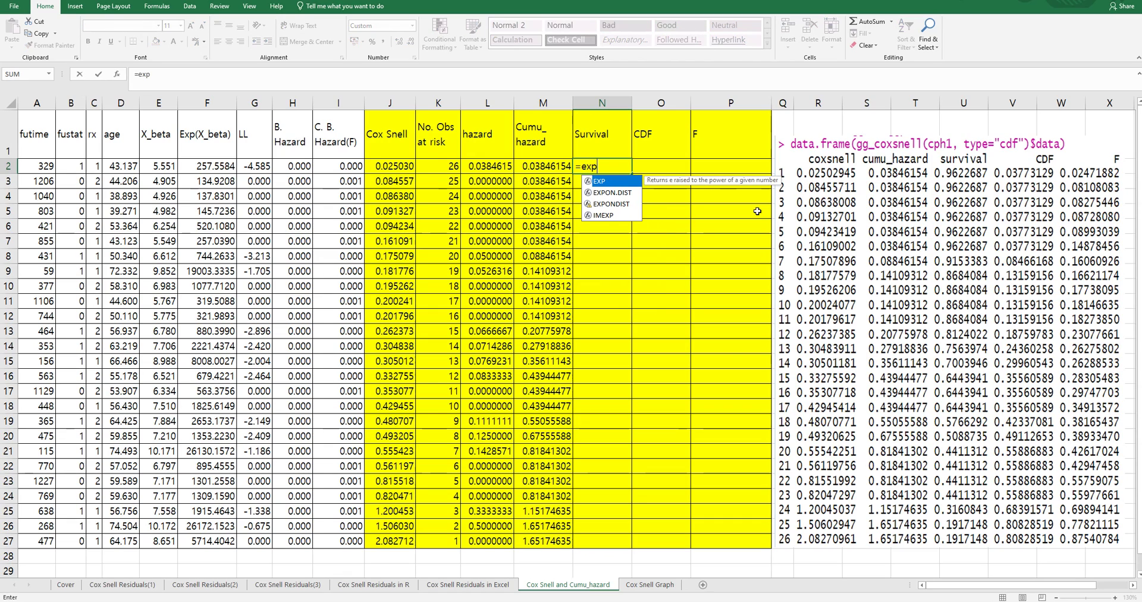
{"action": "type", "text": "(-"}
{"action": "key", "text": "Left"}
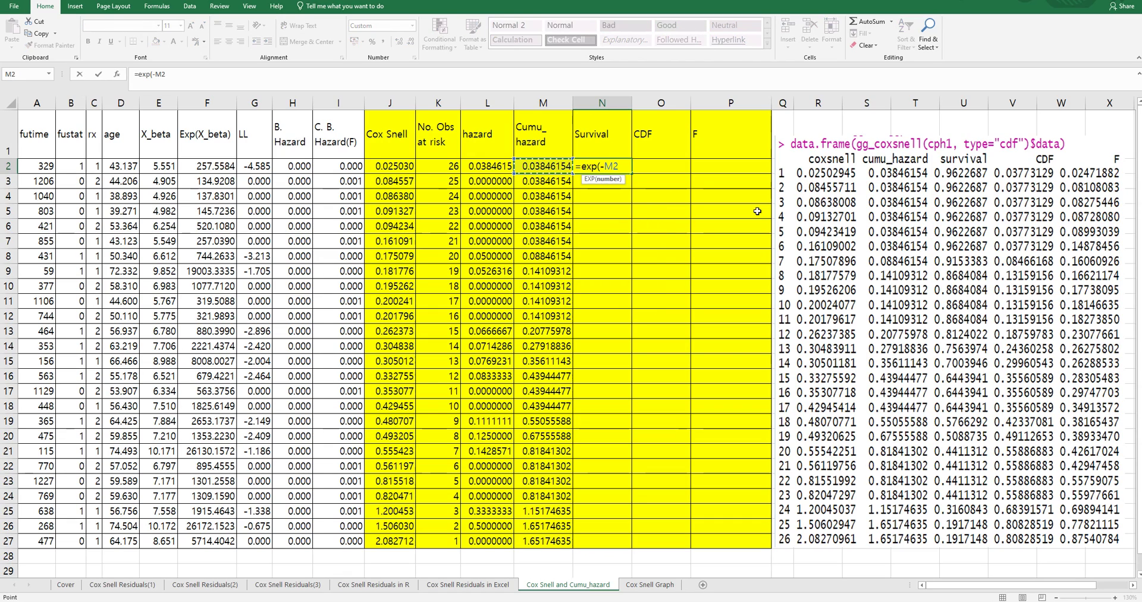
{"action": "key", "text": "Return"}
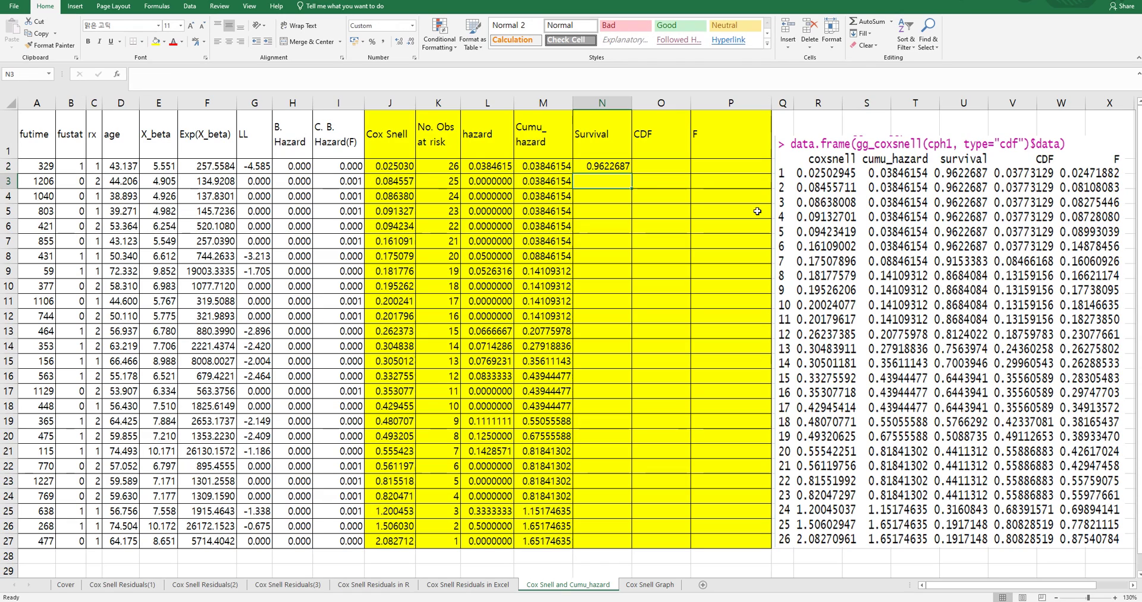
{"action": "left_click", "coordinate": [622, 168]}
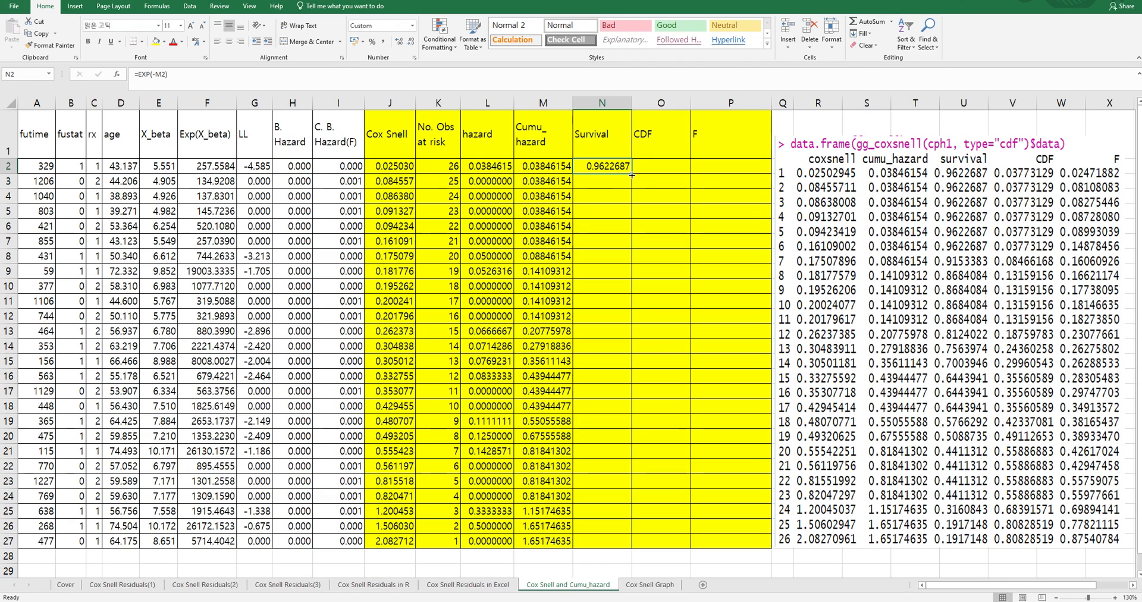
{"action": "double_click", "coordinate": [632, 174]}
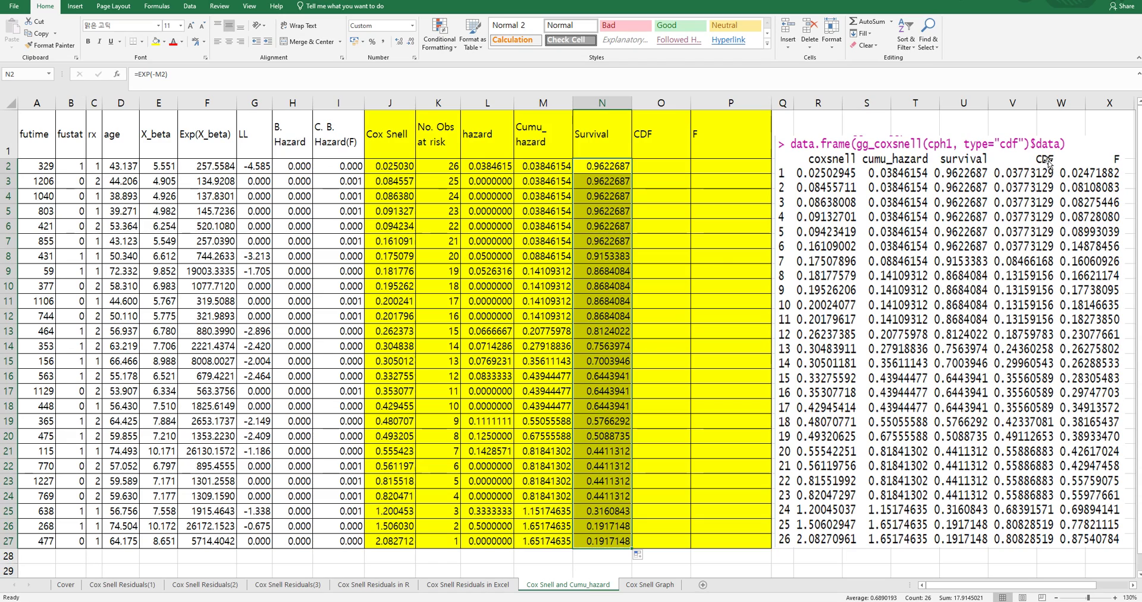
Enter the CDF formula =1-N2 in O2 and fill it down to row 27.
{"action": "left_click", "coordinate": [684, 166]}
{"action": "type", "text": "="}
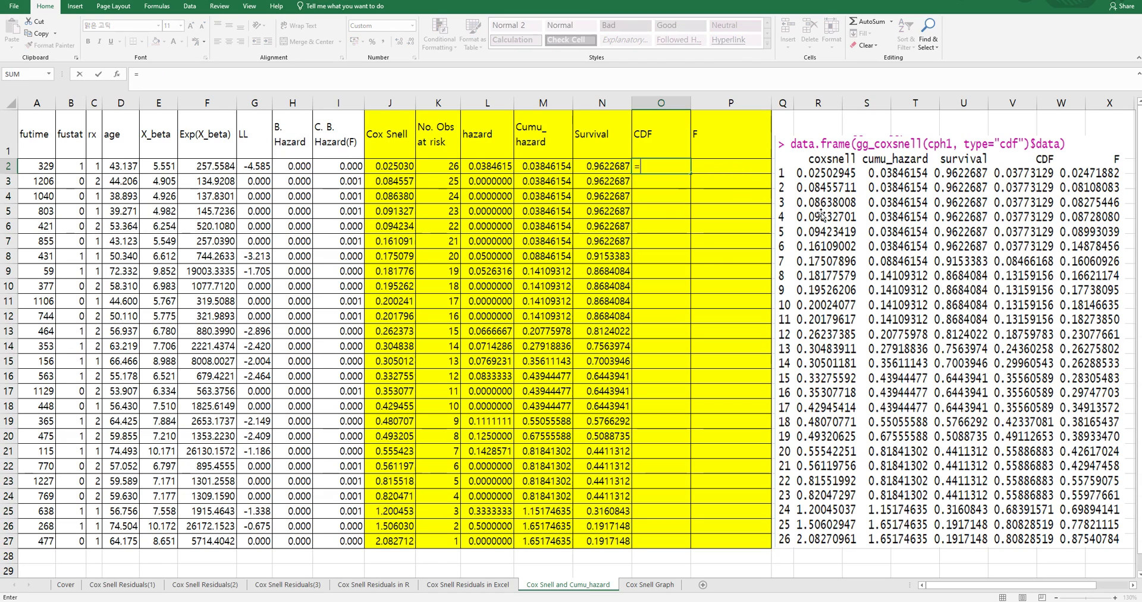
{"action": "type", "text": "13"}
{"action": "key", "text": "Left"}
{"action": "key", "text": "Return"}
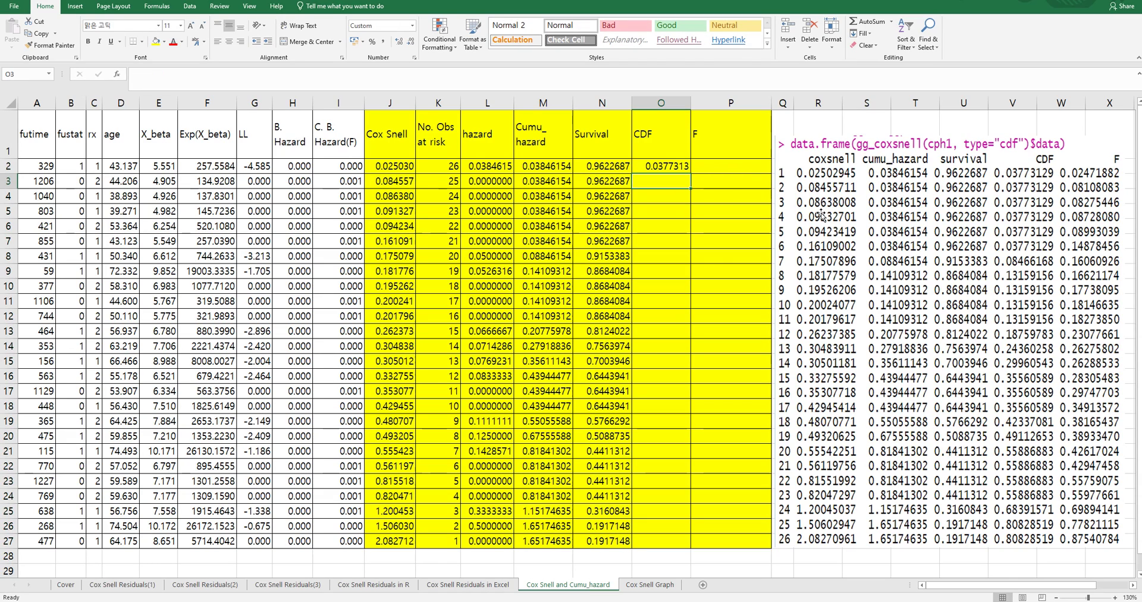
{"action": "left_click", "coordinate": [661, 166]}
{"action": "double_click", "coordinate": [690, 173]}
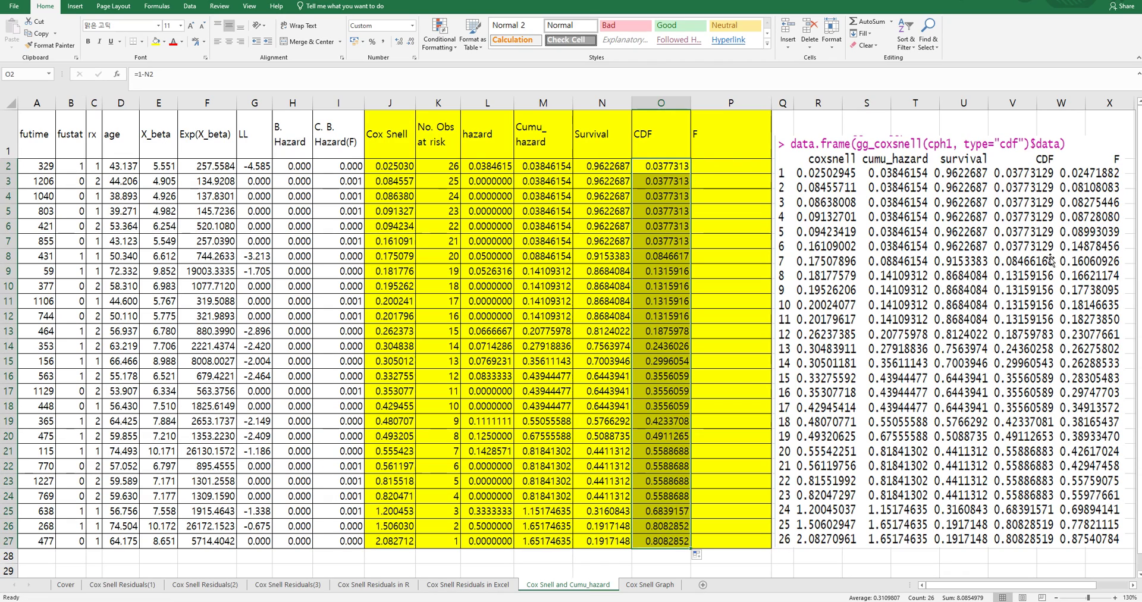
Enter =1-EXP(-J2) in P2 and fill the F column down to row 27.
{"action": "left_click", "coordinate": [725, 165]}
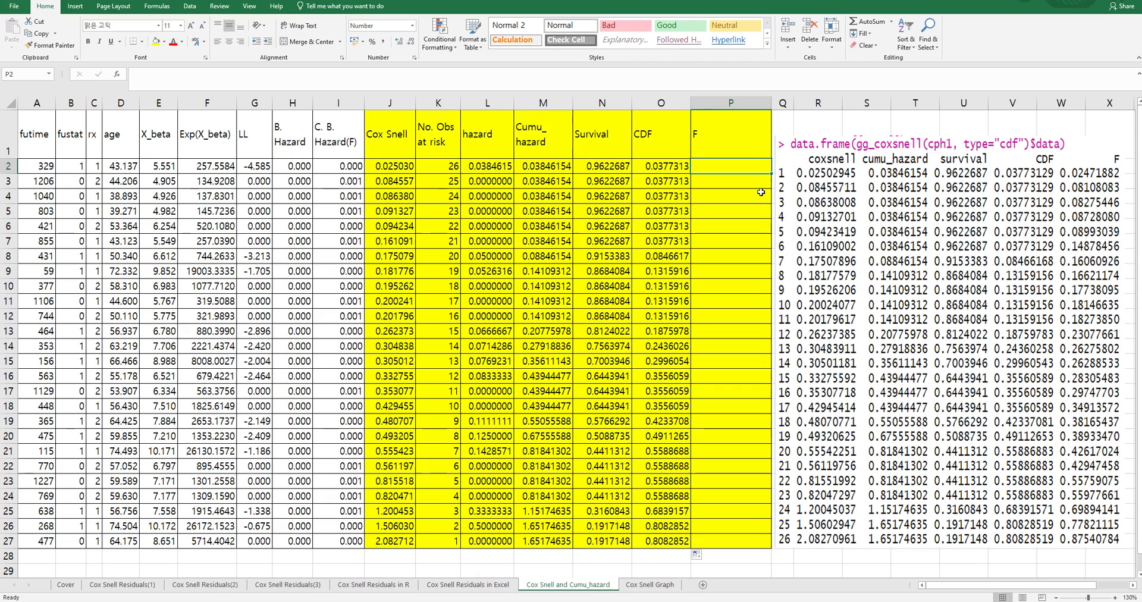
{"action": "type", "text": "=ex"}
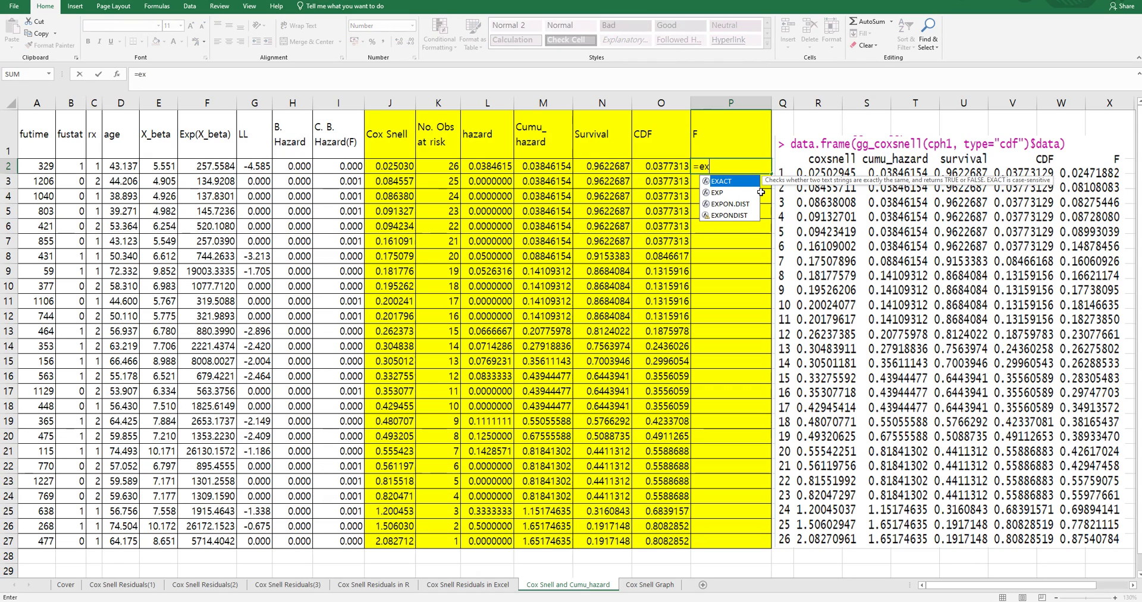
{"action": "type", "text": "p(-"}
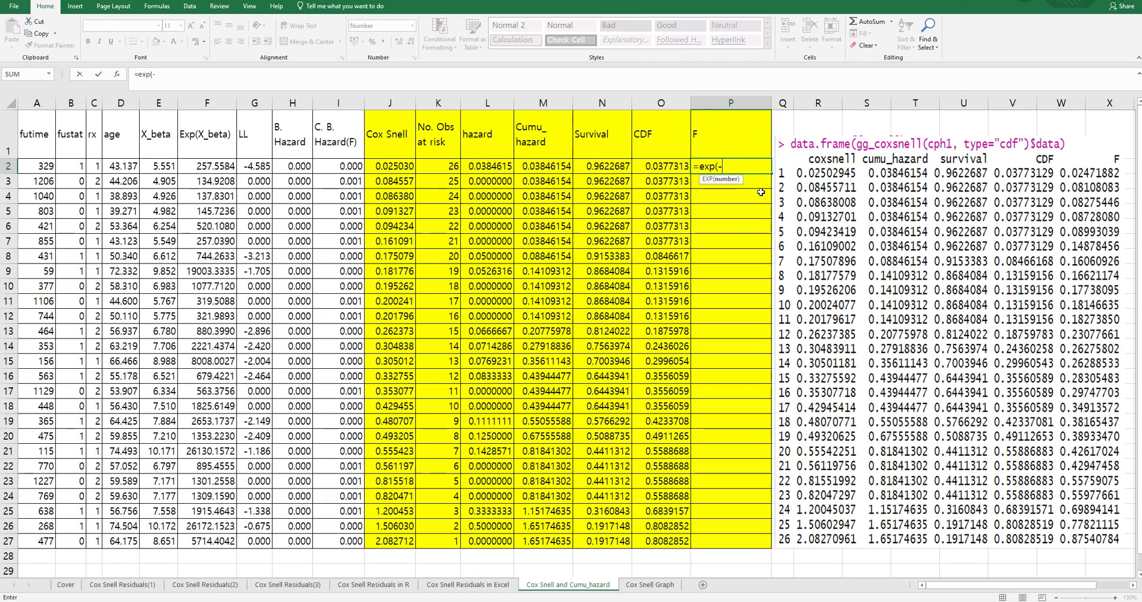
{"action": "left_click", "coordinate": [381, 167]}
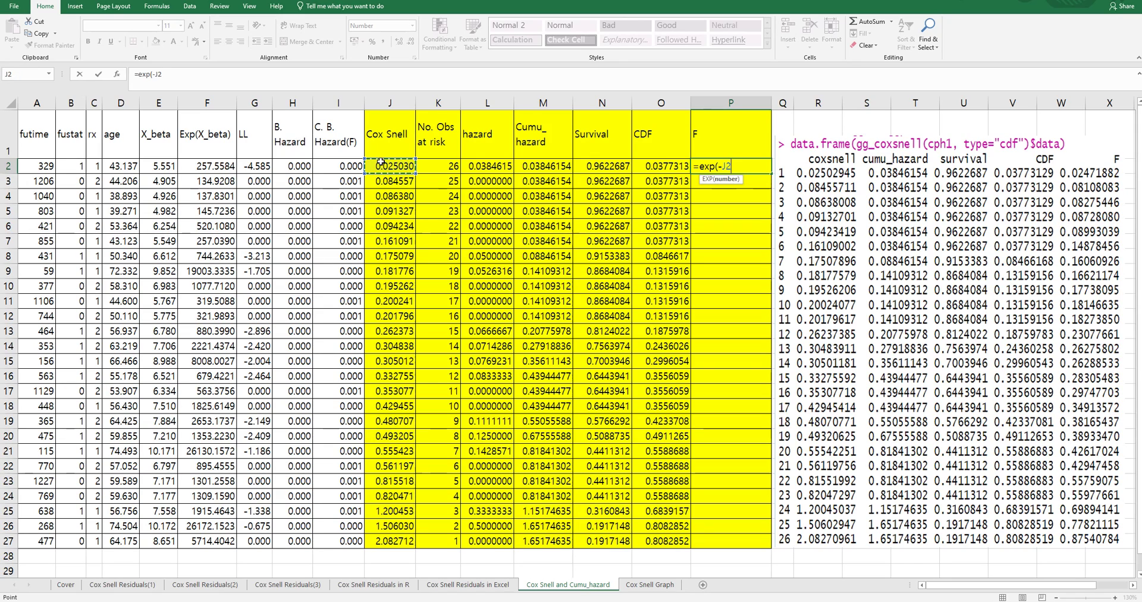
{"action": "type", "text": ")"}
{"action": "key", "text": "Return"}
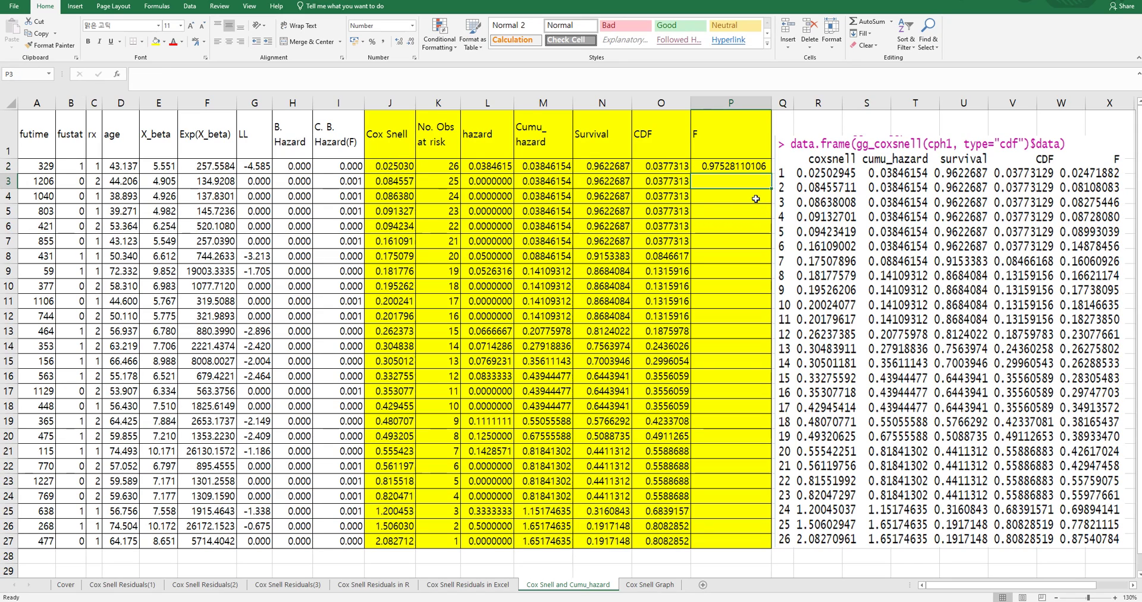
{"action": "left_click", "coordinate": [735, 166]}
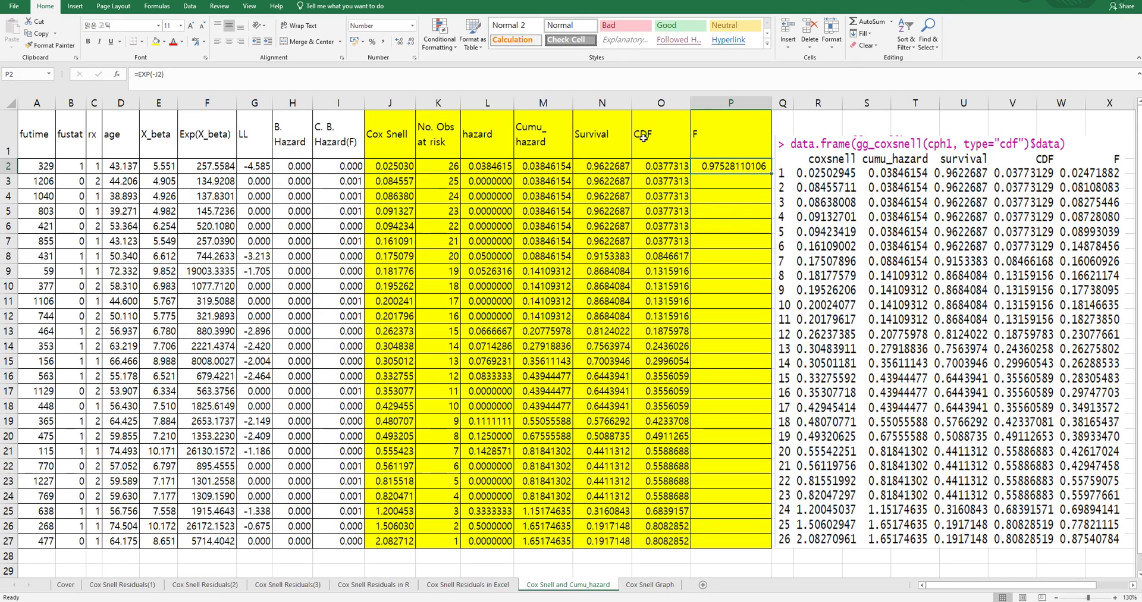
{"action": "left_click", "coordinate": [158, 80]}
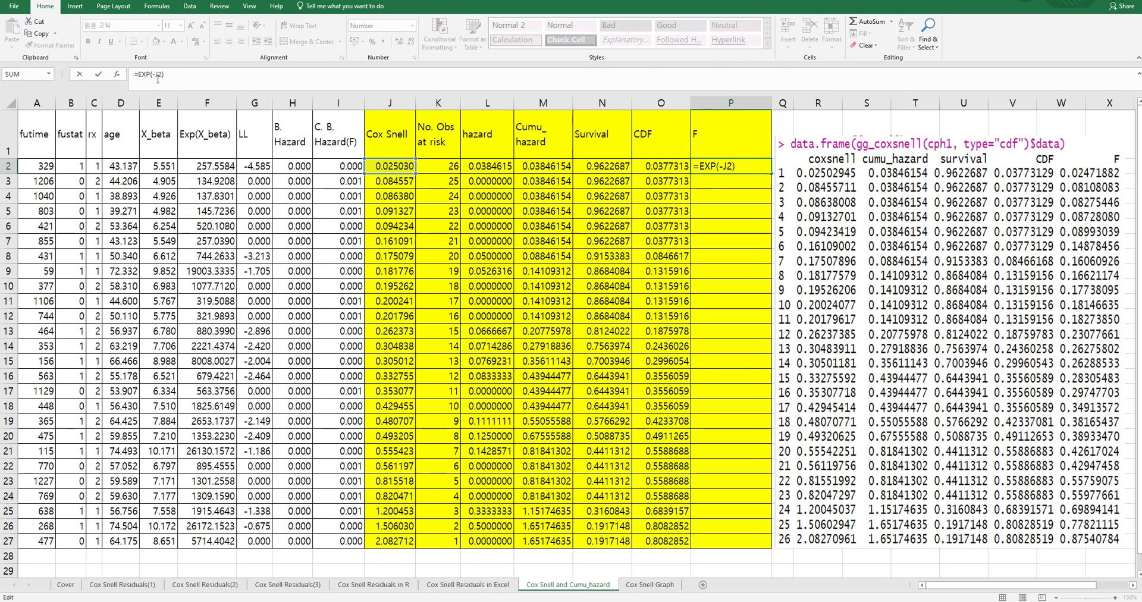
{"action": "type", "text": "1-"}
{"action": "key", "text": "Return"}
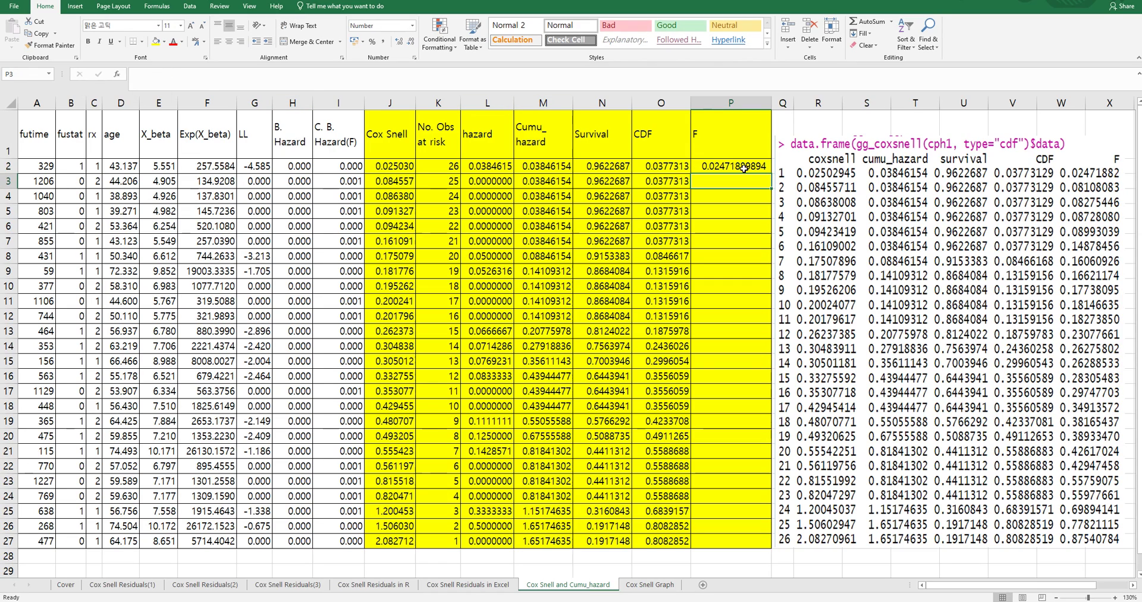
{"action": "left_click", "coordinate": [762, 168]}
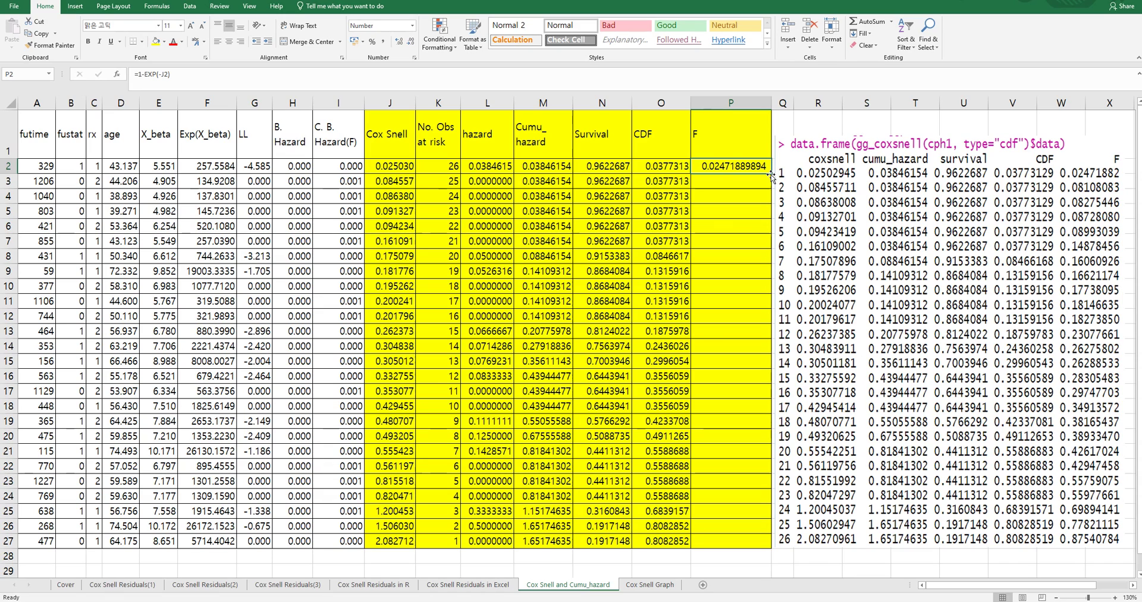
{"action": "left_click", "coordinate": [800, 186]}
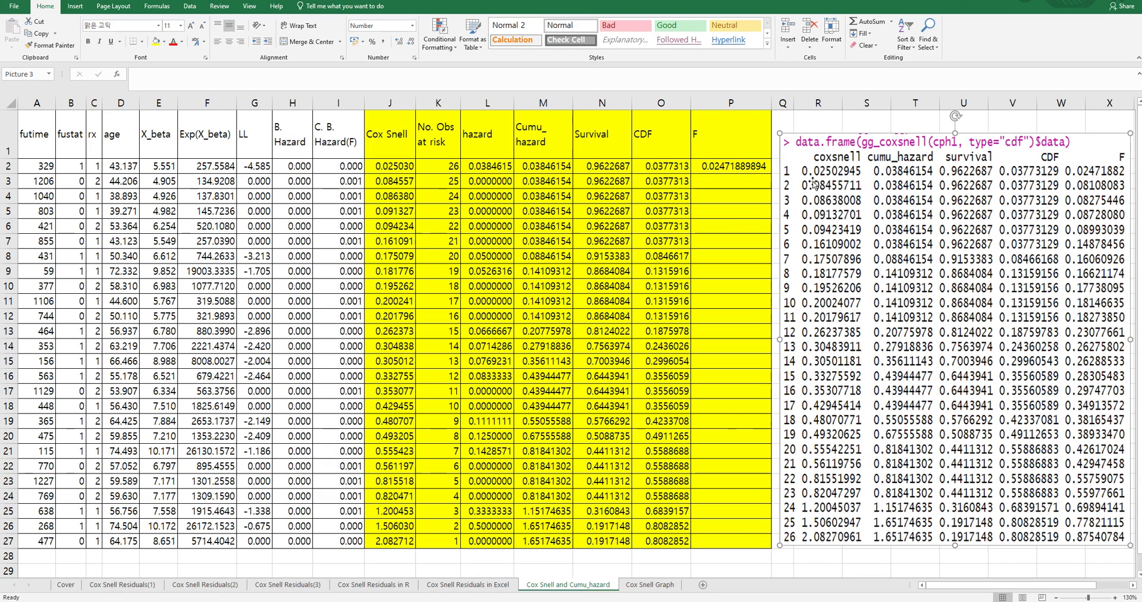
{"action": "left_click", "coordinate": [748, 166]}
{"action": "double_click", "coordinate": [771, 173]}
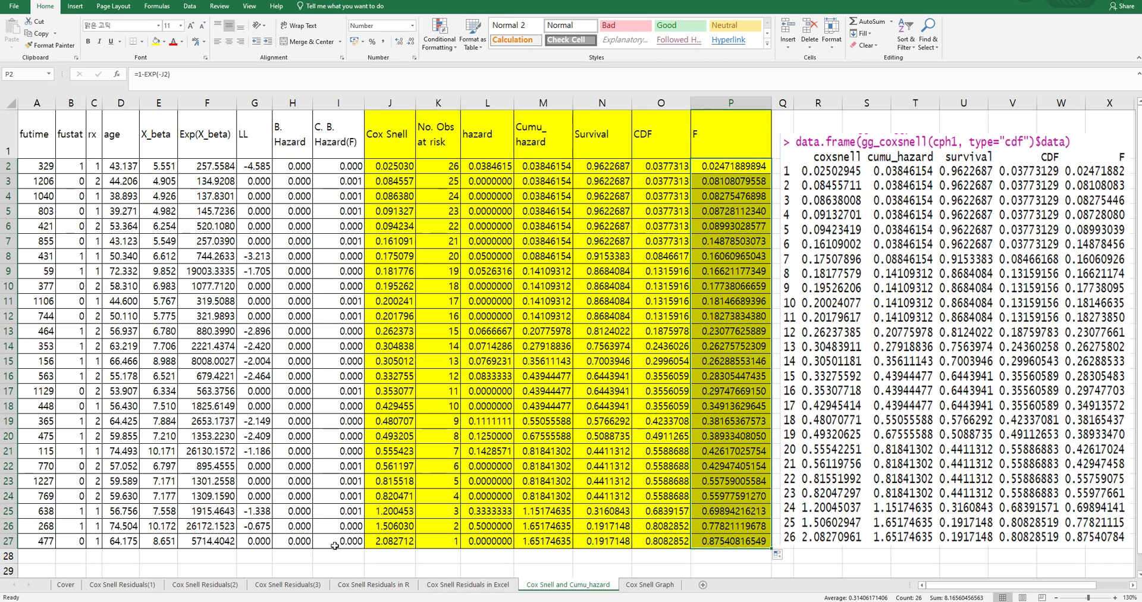
{"action": "left_click", "coordinate": [205, 584]}
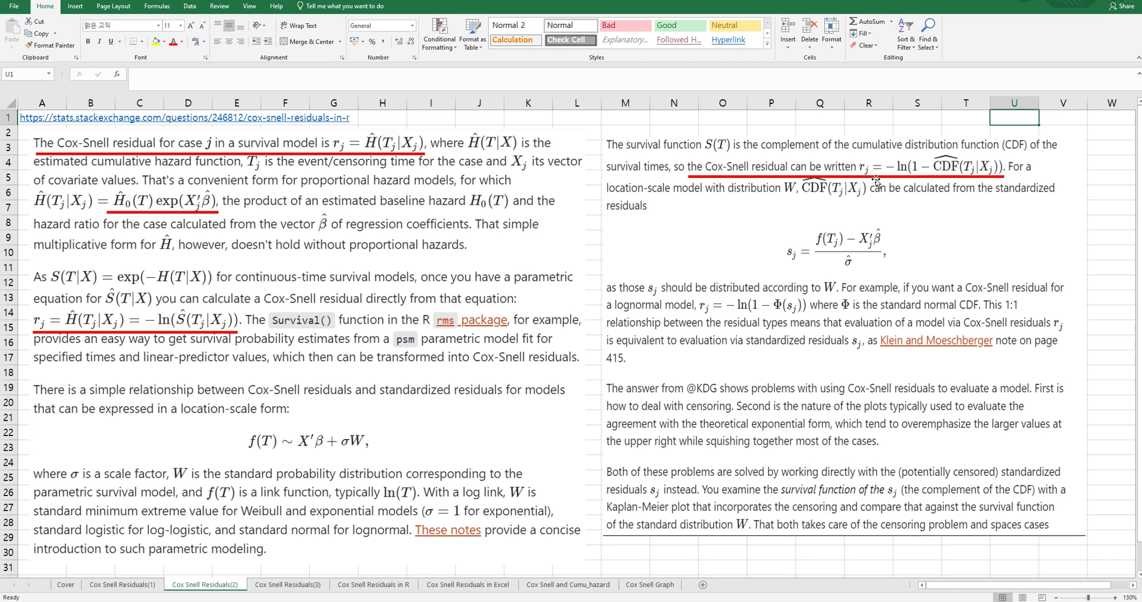
{"action": "left_click", "coordinate": [533, 586]}
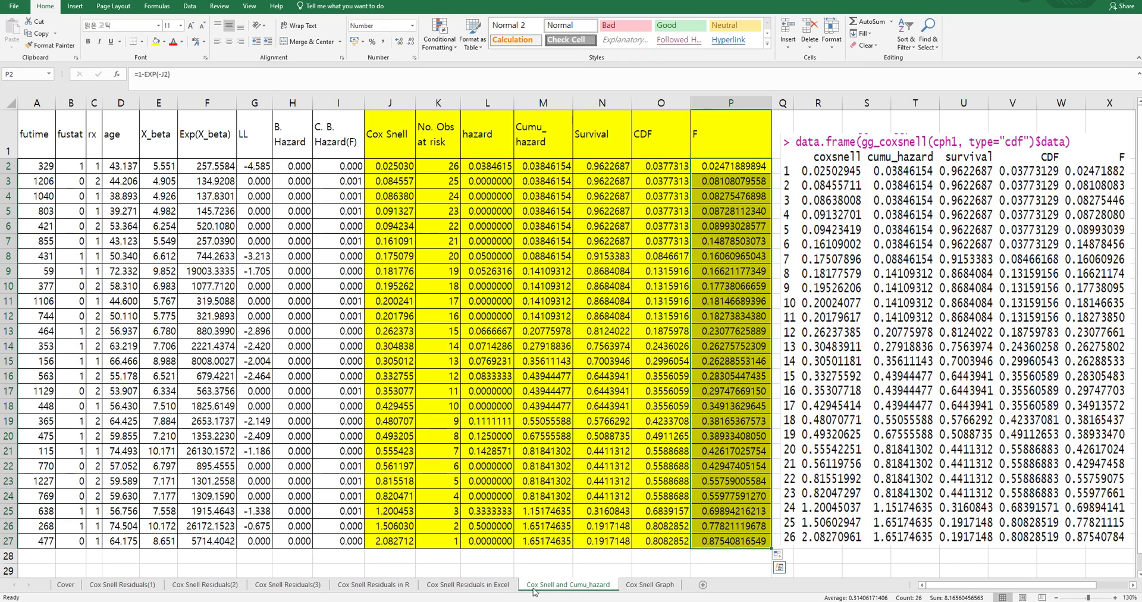
Copy the Cox Snell values J2:J27 into B2 of the Cox Snell Graph sheet.
{"action": "left_click", "coordinate": [666, 291]}
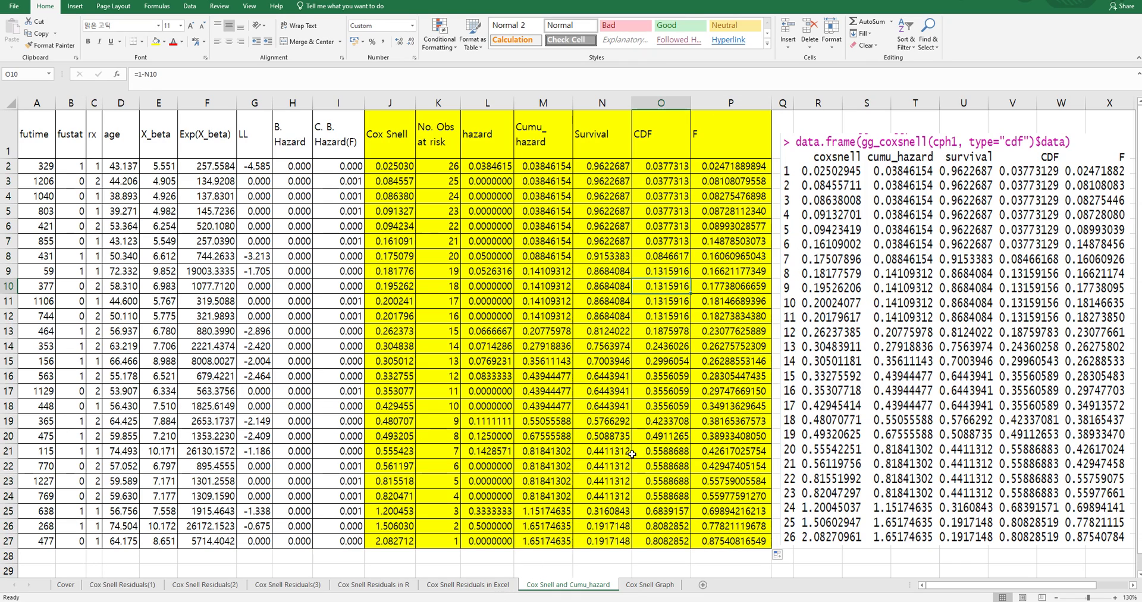
{"action": "left_click", "coordinate": [641, 589]}
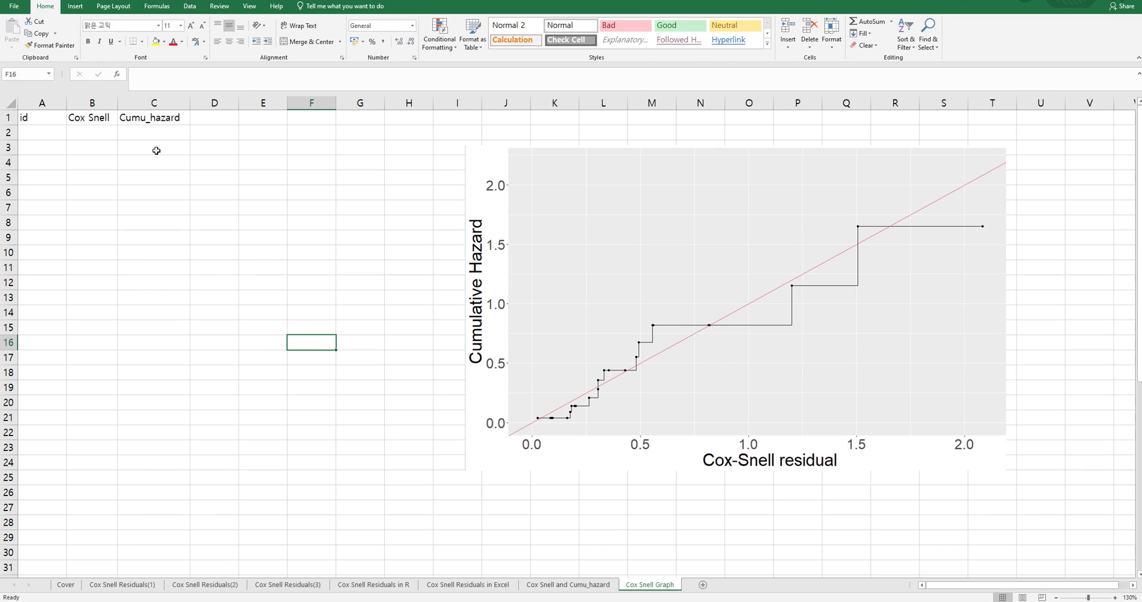
{"action": "left_click", "coordinate": [570, 586]}
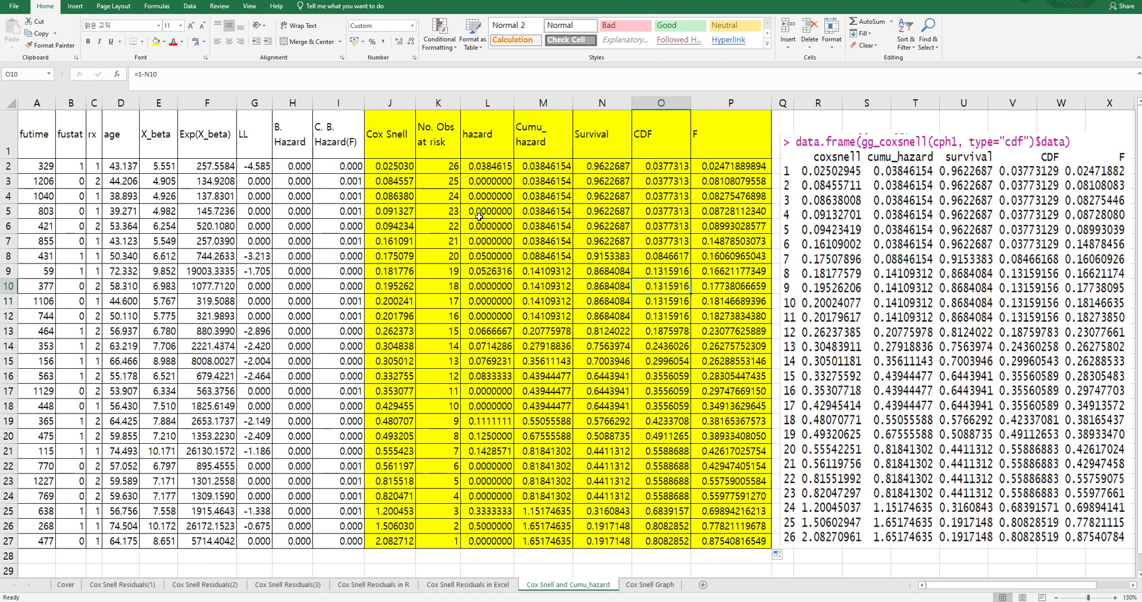
{"action": "left_click", "coordinate": [397, 169]}
{"action": "left_click", "coordinate": [395, 543], "text": "shift"}
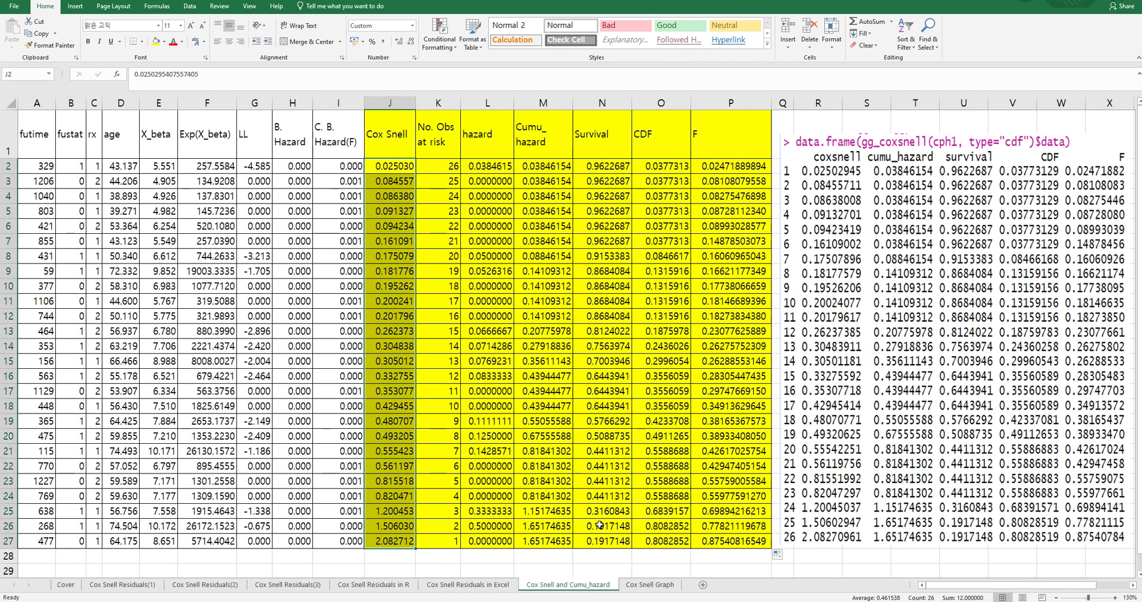
{"action": "key", "text": "ctrl+c"}
{"action": "left_click", "coordinate": [645, 588]}
{"action": "right_click", "coordinate": [83, 137]}
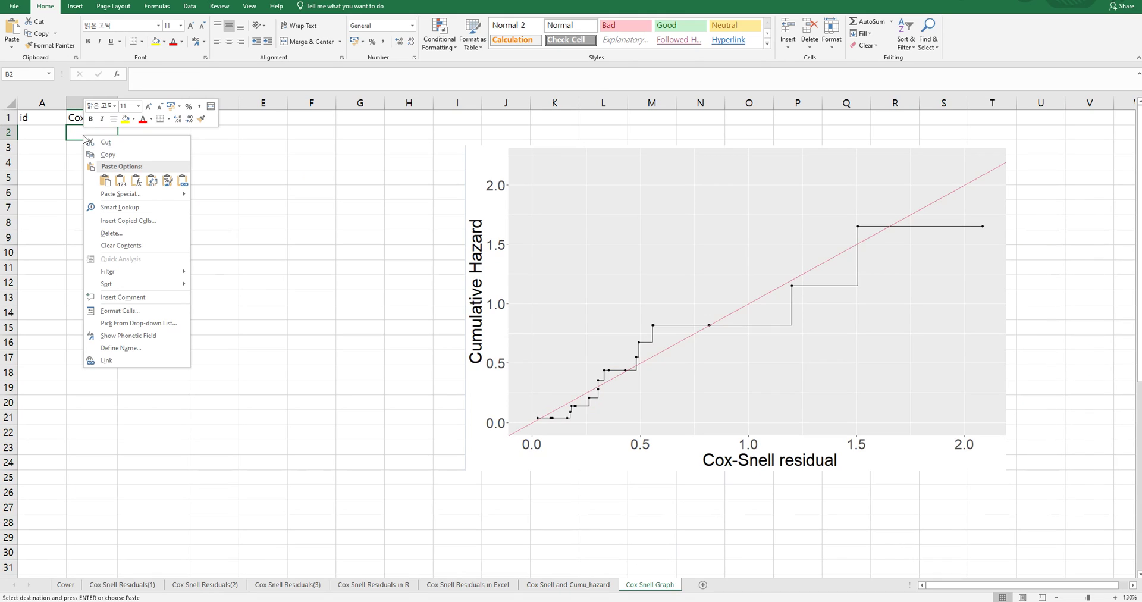
{"action": "left_click", "coordinate": [121, 180]}
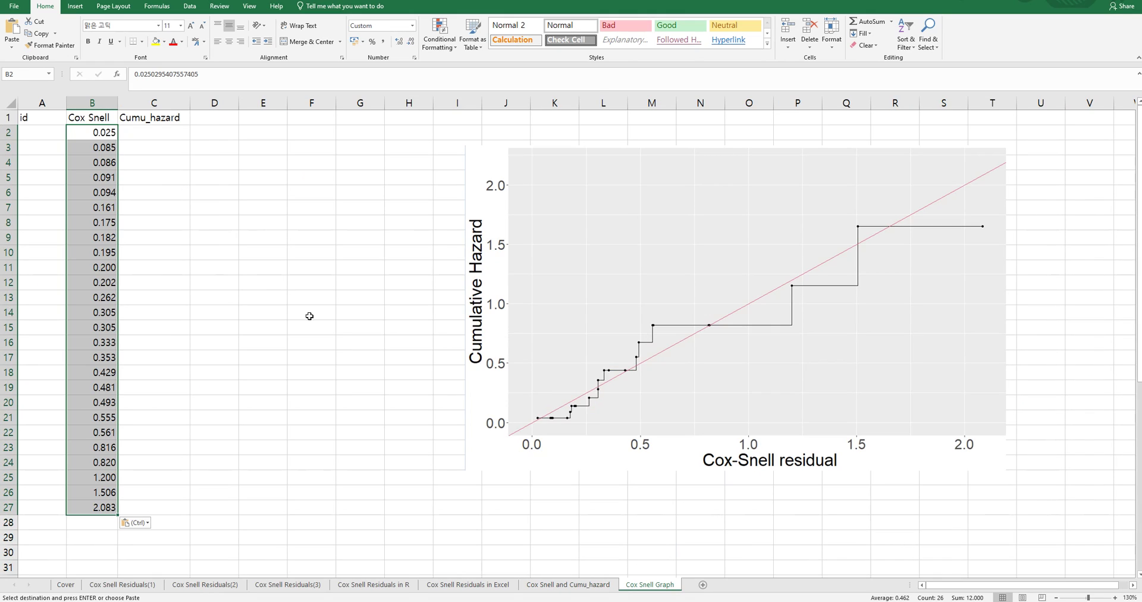
Copy the cumulative hazard values M2:M27 into C2 of the Cox Snell Graph sheet.
{"action": "left_click", "coordinate": [568, 586]}
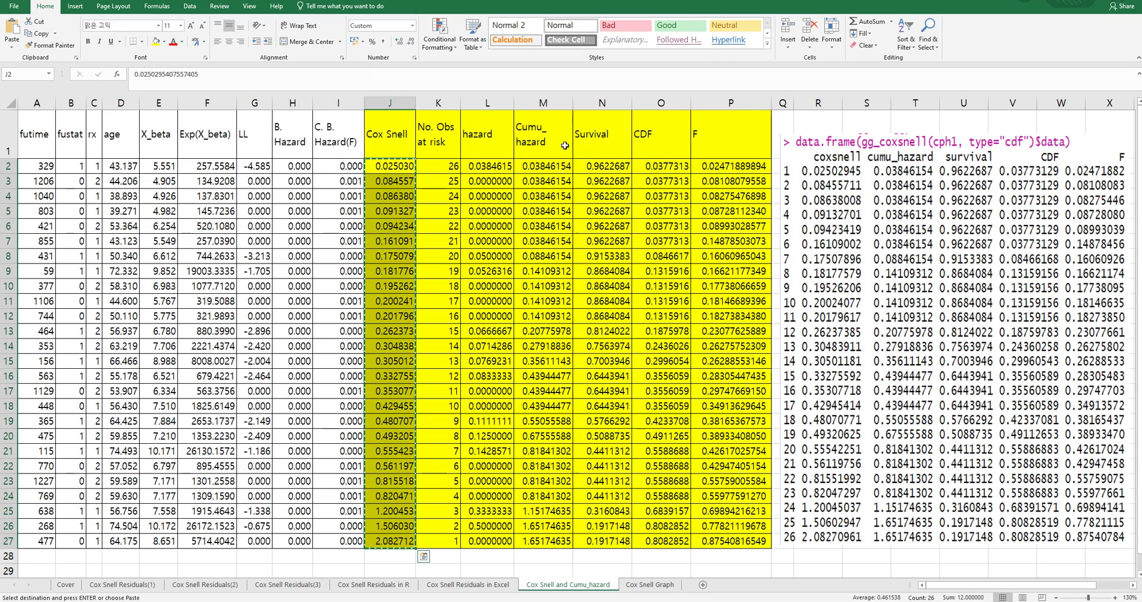
{"action": "left_click", "coordinate": [542, 168]}
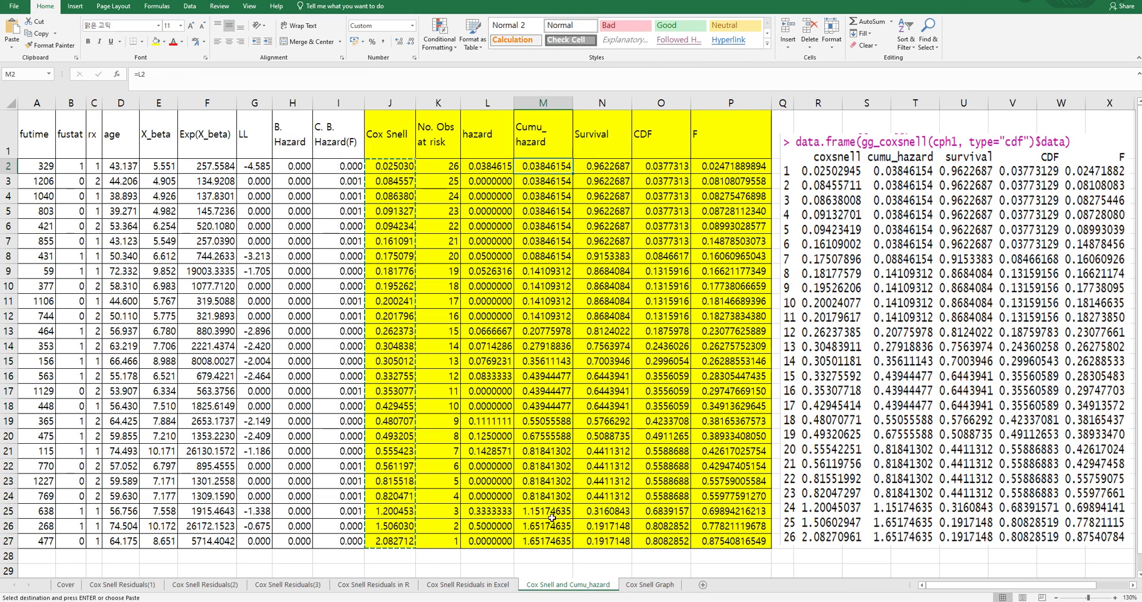
{"action": "left_click", "coordinate": [549, 538], "text": "shift"}
{"action": "key", "text": "ctrl+c"}
{"action": "left_click", "coordinate": [650, 585]}
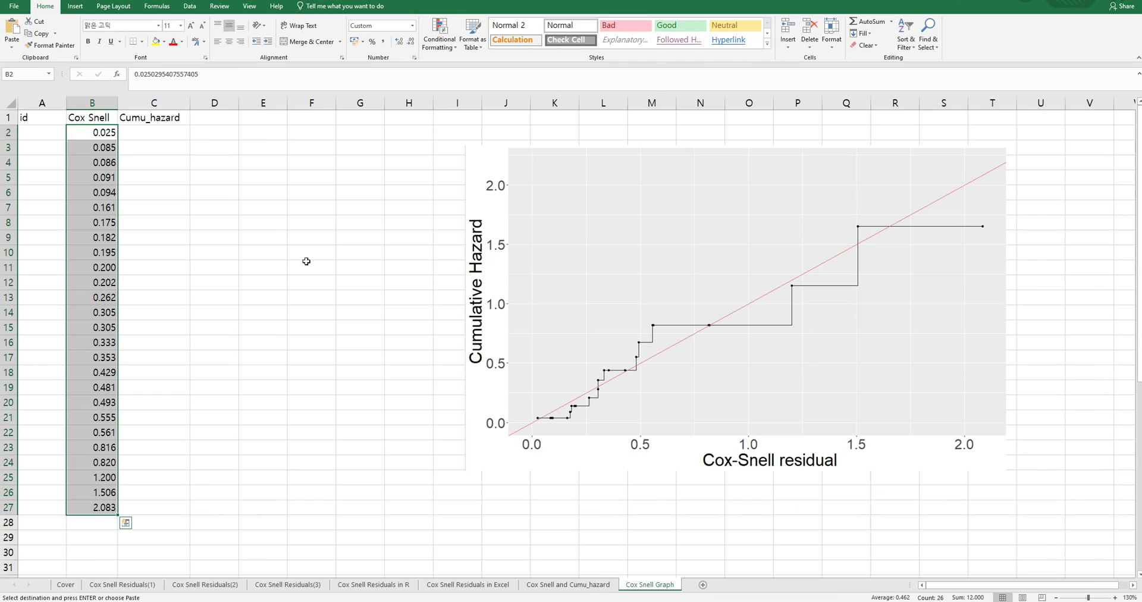
{"action": "right_click", "coordinate": [151, 138]}
{"action": "left_click", "coordinate": [188, 174]}
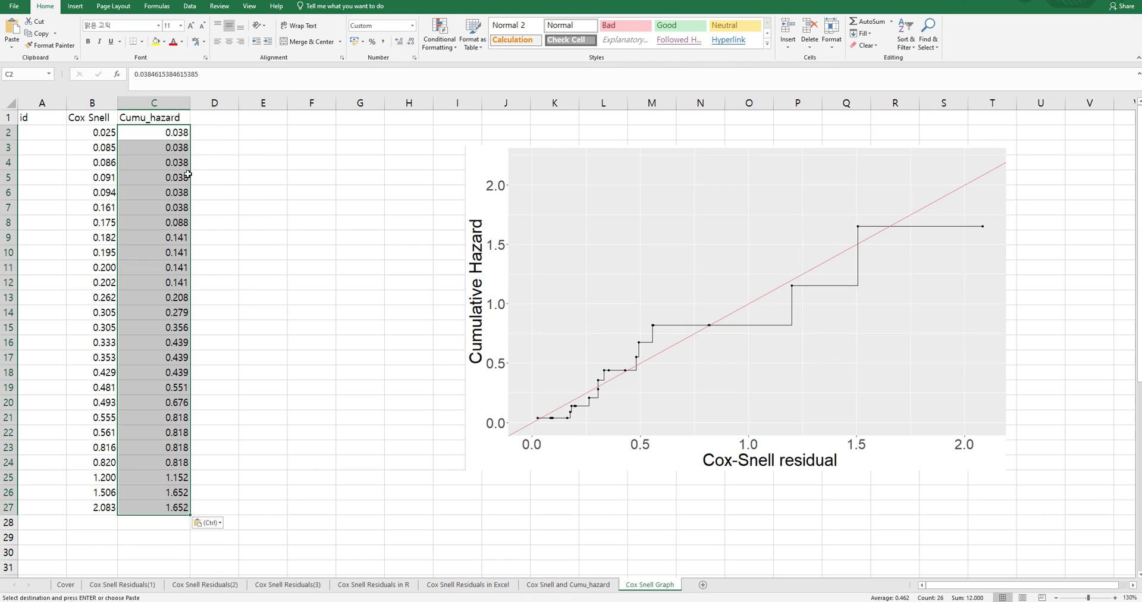
{"action": "left_click", "coordinate": [46, 130]}
Number the ids 1 to 26 in A2:A27.
{"action": "key", "text": "Escape"}
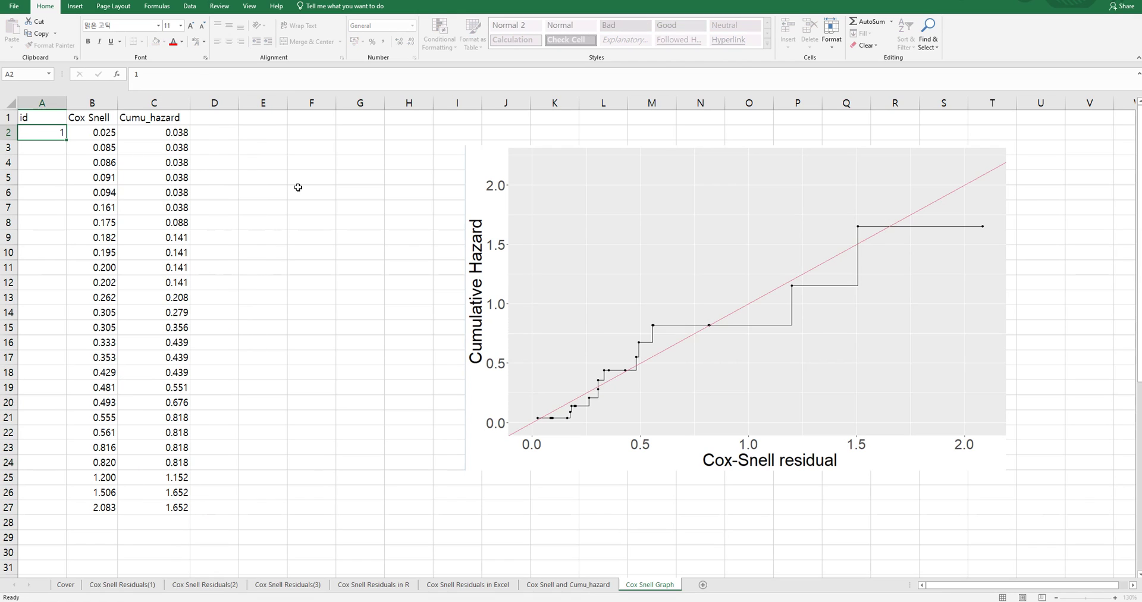
{"action": "type", "text": "1"}
{"action": "key", "text": "Return"}
{"action": "type", "text": "2"}
{"action": "key", "text": "Return"}
{"action": "left_click_drag", "start_coordinate": [46, 132], "coordinate": [67, 508]}
{"action": "left_click", "coordinate": [55, 267]}
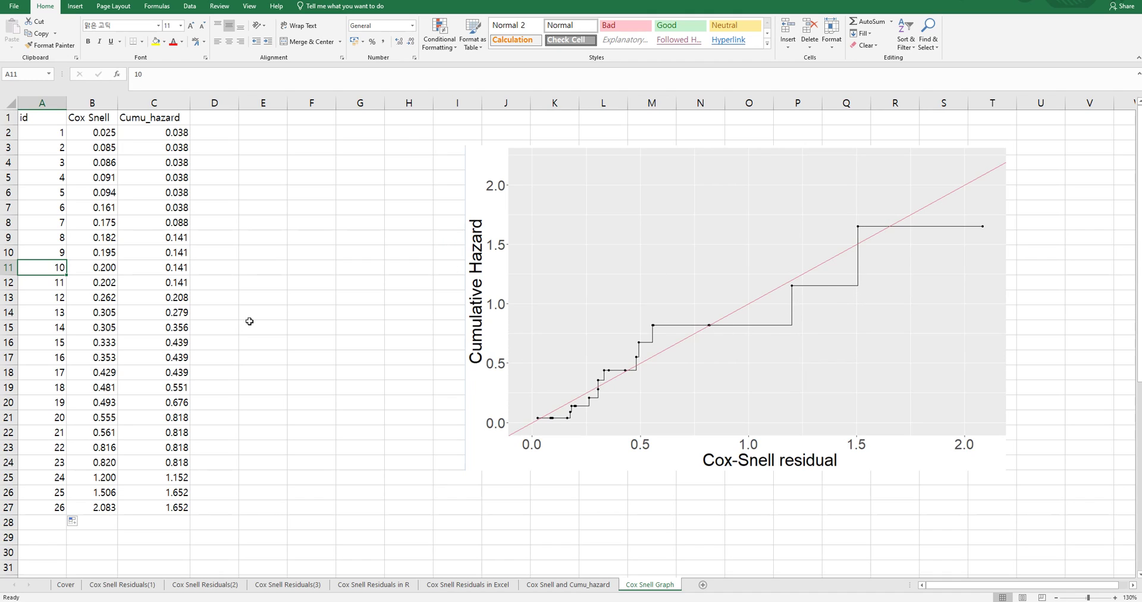
In row 28, enter the step formulas =A3-0.0001, =B3 and =C2.
{"action": "left_click", "coordinate": [43, 519]}
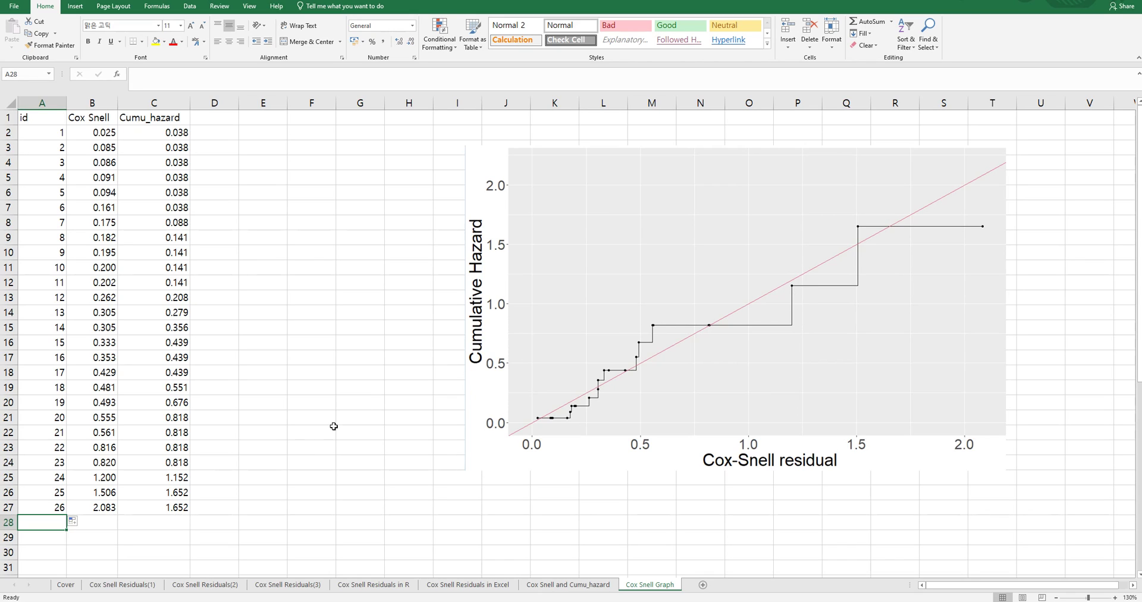
{"action": "type", "text": "="}
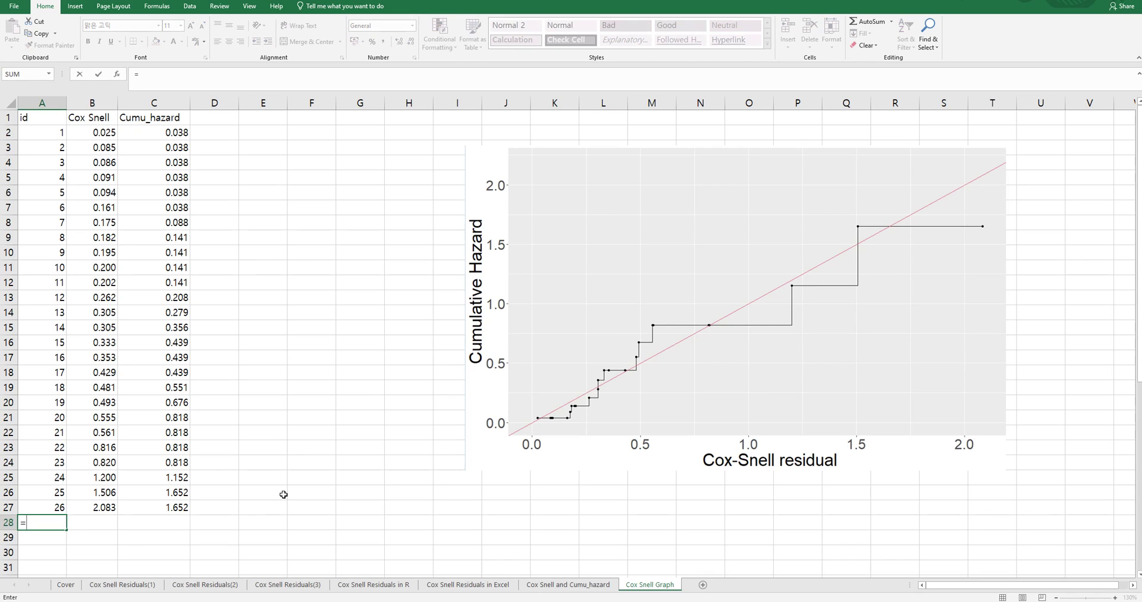
{"action": "left_click", "coordinate": [54, 149]}
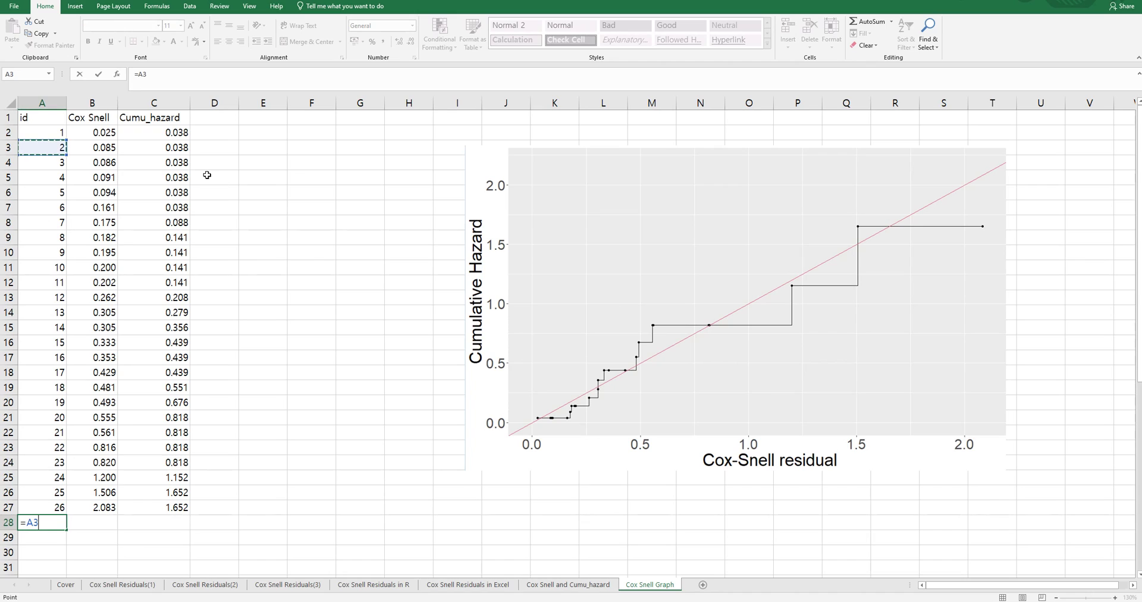
{"action": "type", "text": "-0."}
{"action": "type", "text": "0001"}
{"action": "key", "text": "Return"}
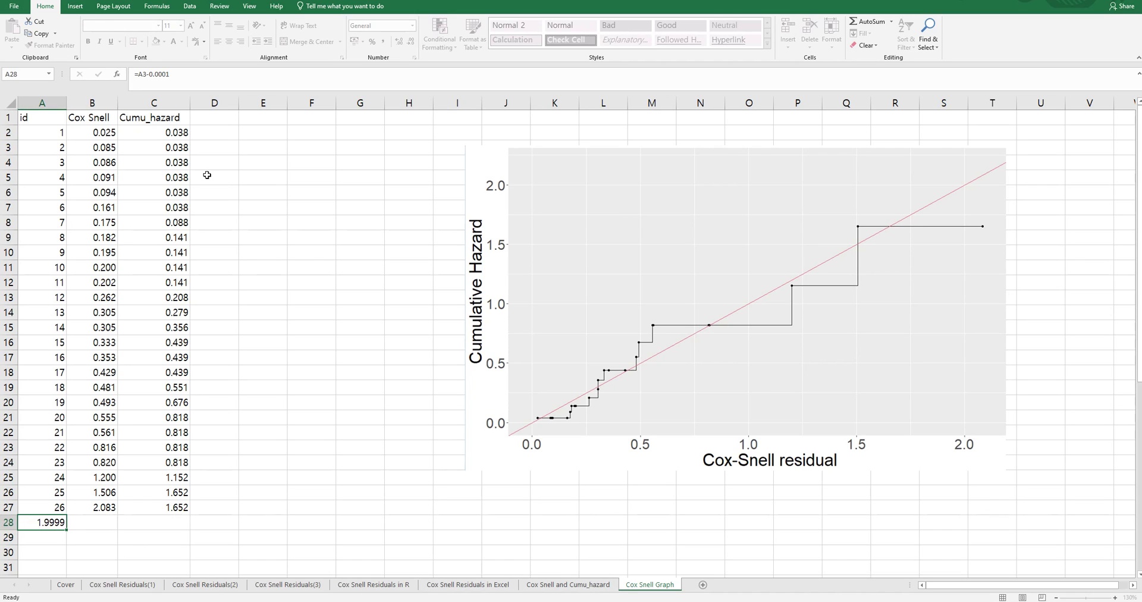
{"action": "key", "text": "Up"}
{"action": "key", "text": "Right"}
{"action": "type", "text": "="}
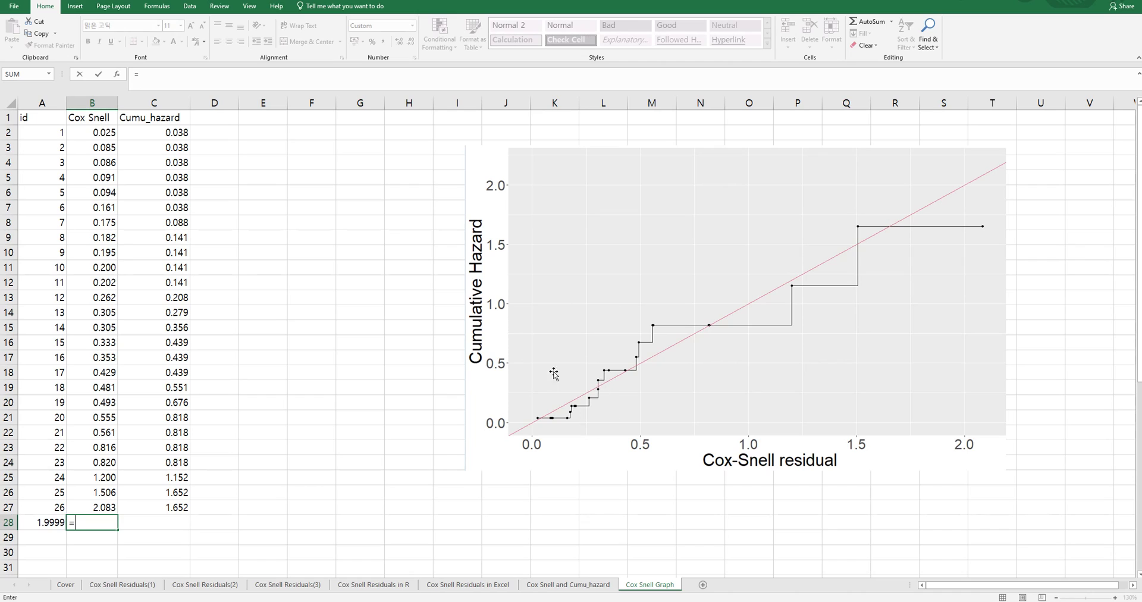
{"action": "left_click", "coordinate": [93, 148]}
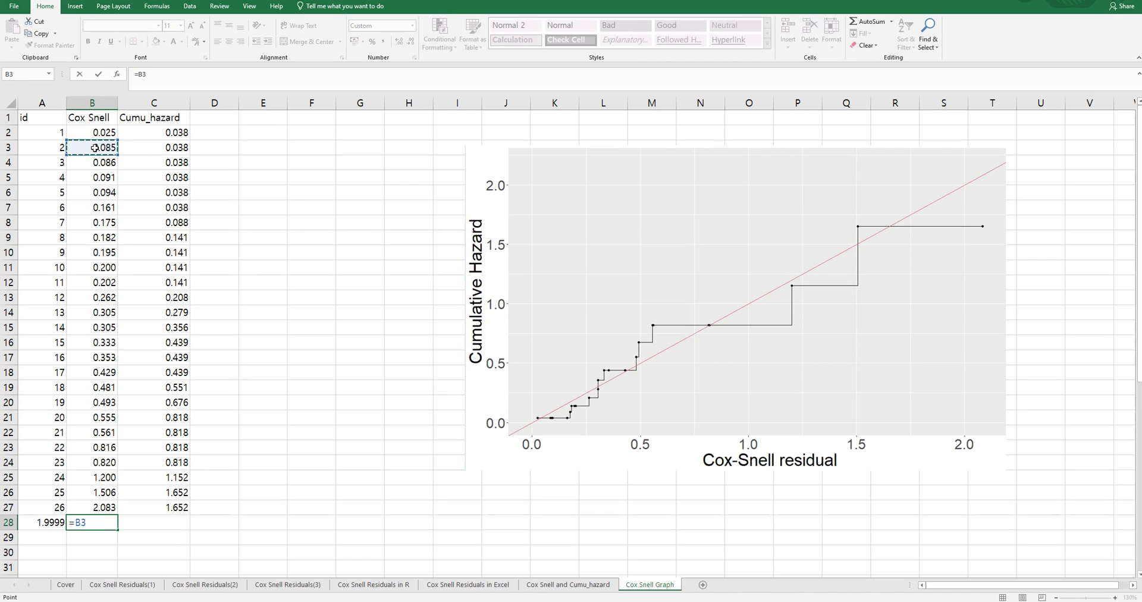
{"action": "key", "text": "Return"}
{"action": "key", "text": "Up"}
{"action": "key", "text": "Right"}
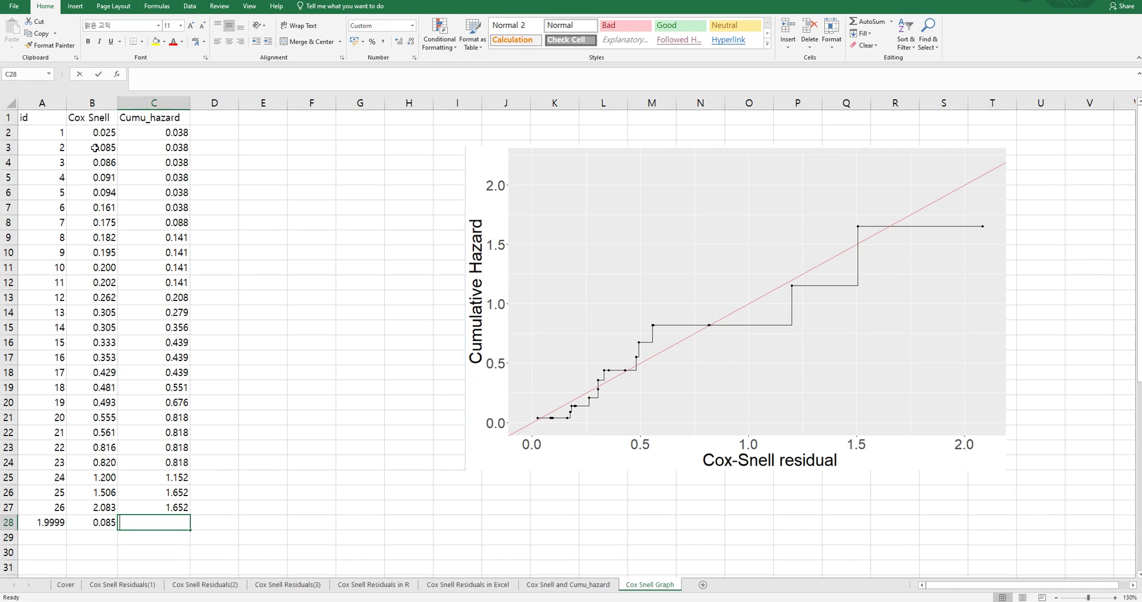
{"action": "type", "text": "="}
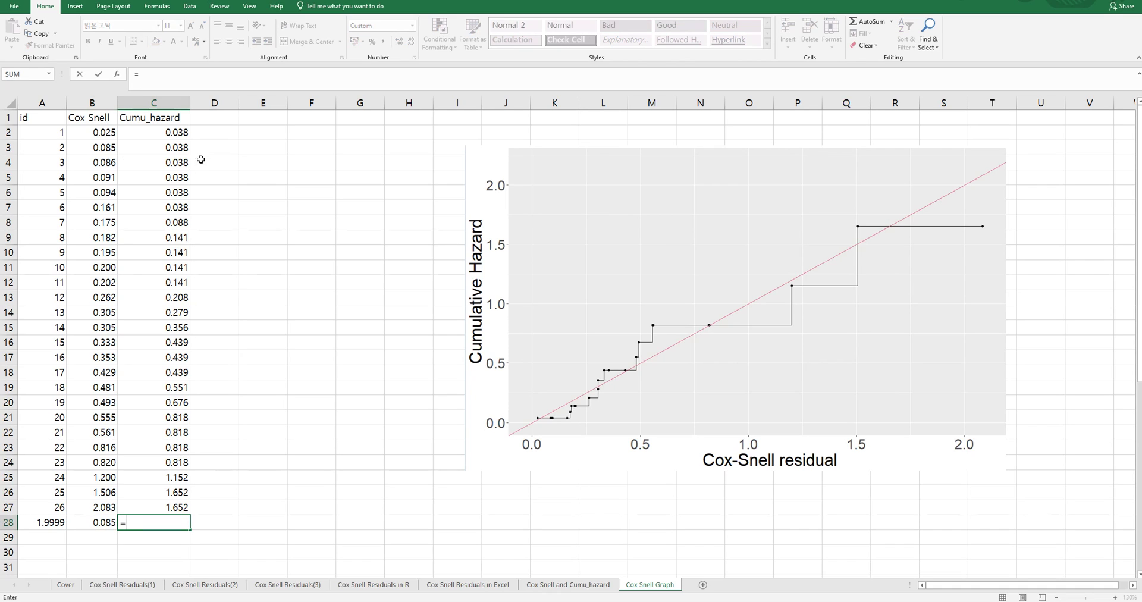
{"action": "left_click", "coordinate": [176, 137]}
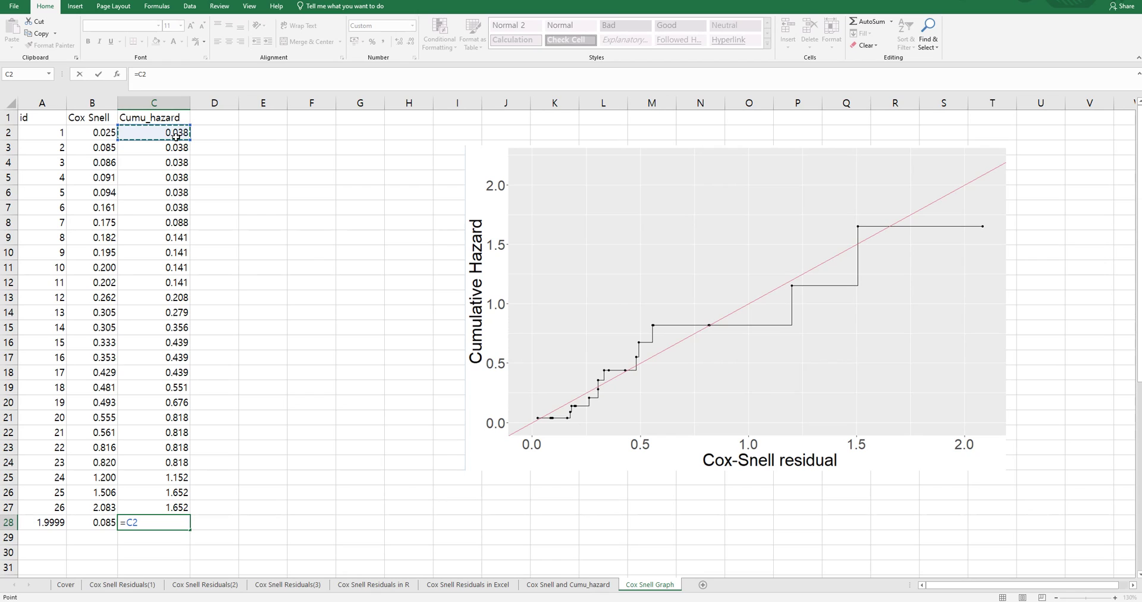
{"action": "key", "text": "Return"}
Copy row 28's step formulas down through row 60.
{"action": "left_click", "coordinate": [52, 522]}
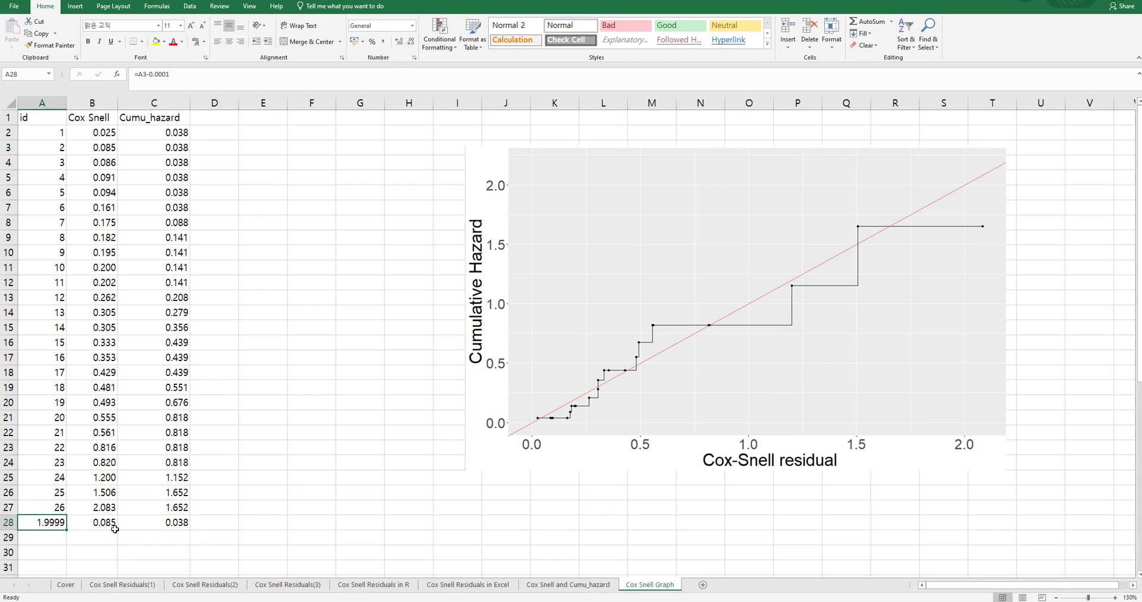
{"action": "left_click_drag", "start_coordinate": [115, 529], "coordinate": [158, 529]}
{"action": "key", "text": "ctrl+c"}
{"action": "scroll", "coordinate": [131, 465], "scroll_direction": "down", "scroll_amount": 4}
{"action": "scroll", "coordinate": [131, 465], "scroll_direction": "down", "scroll_amount": 3}
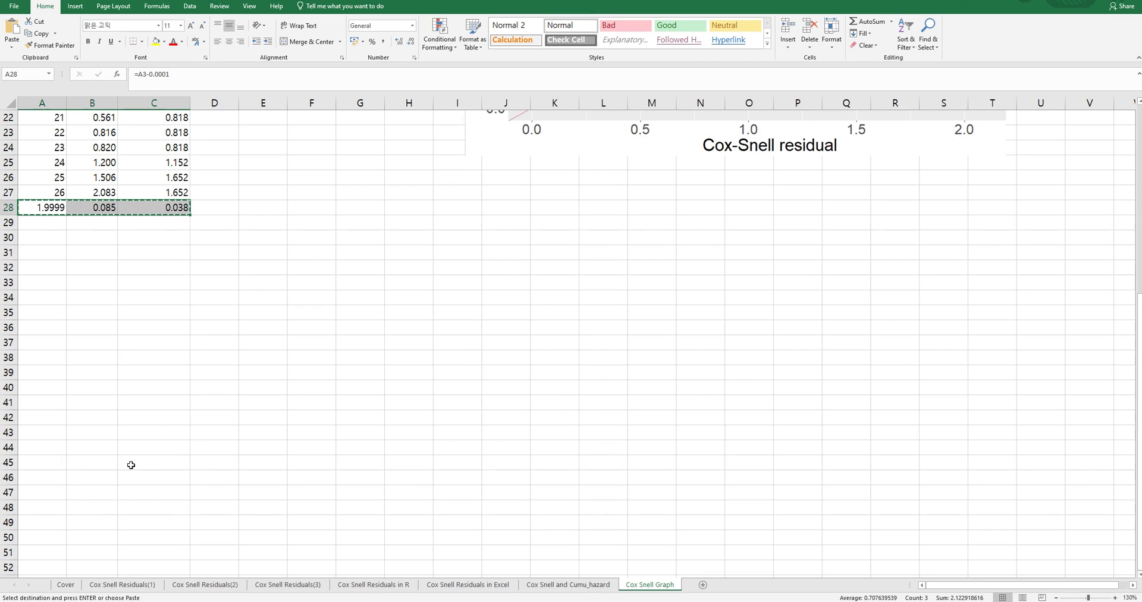
{"action": "left_click", "coordinate": [153, 509], "text": "shift"}
{"action": "key", "text": "ctrl+v"}
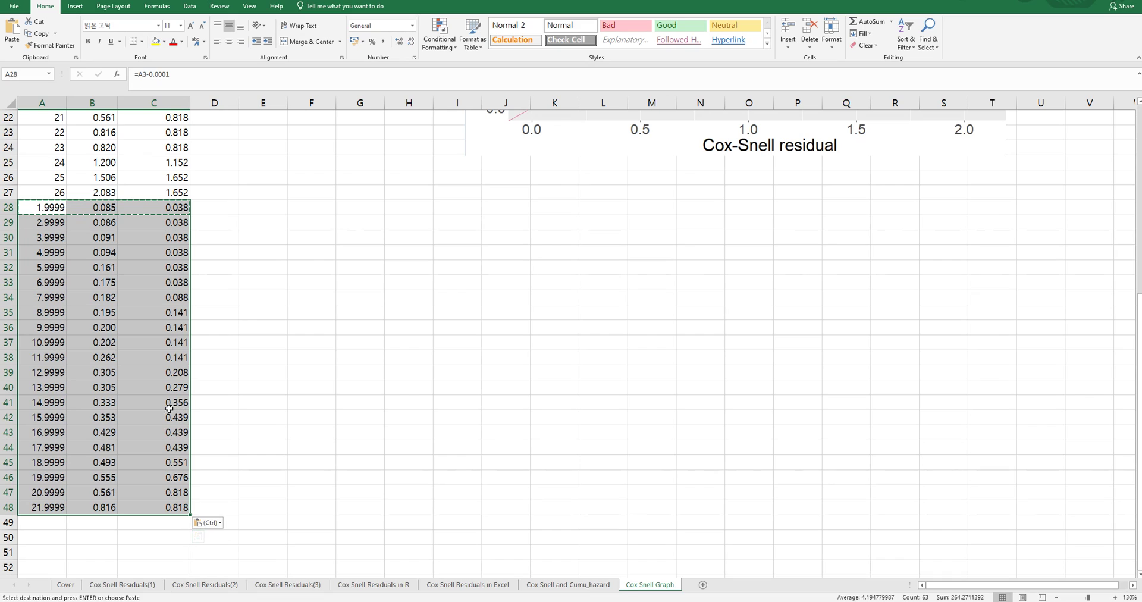
{"action": "left_click_drag", "start_coordinate": [60, 507], "coordinate": [142, 509]}
{"action": "key", "text": "ctrl+c"}
{"action": "scroll", "coordinate": [146, 504], "scroll_direction": "down", "scroll_amount": 4}
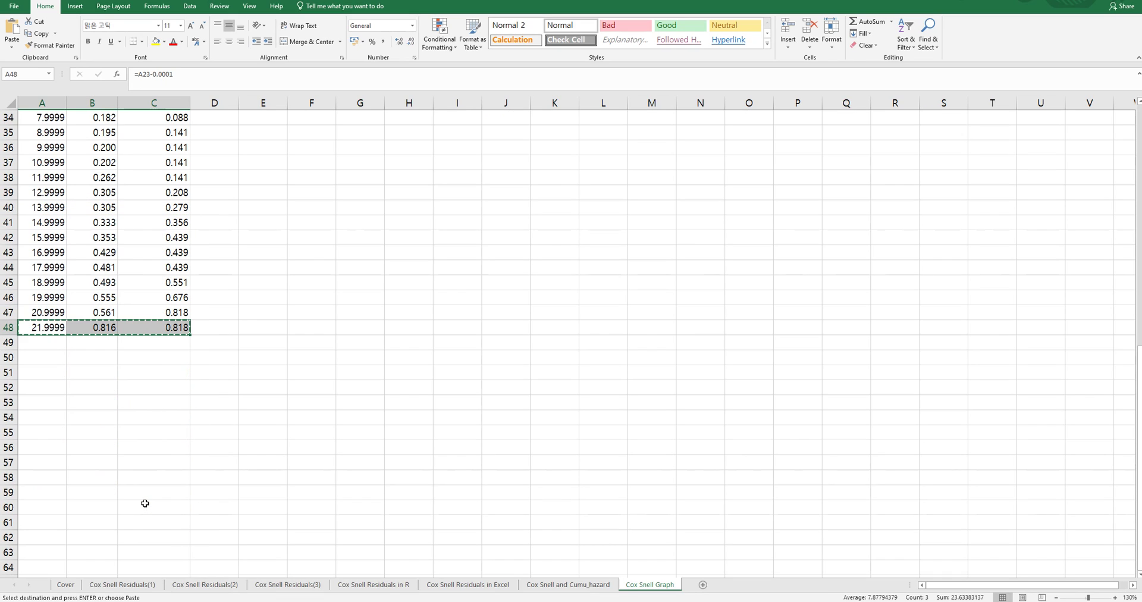
{"action": "left_click", "coordinate": [145, 504], "text": "shift"}
{"action": "key", "text": "ctrl+v"}
{"action": "key", "text": "Escape"}
Clear the surplus rows 53–60, leaving step rows 28–52.
{"action": "left_click", "coordinate": [37, 410]}
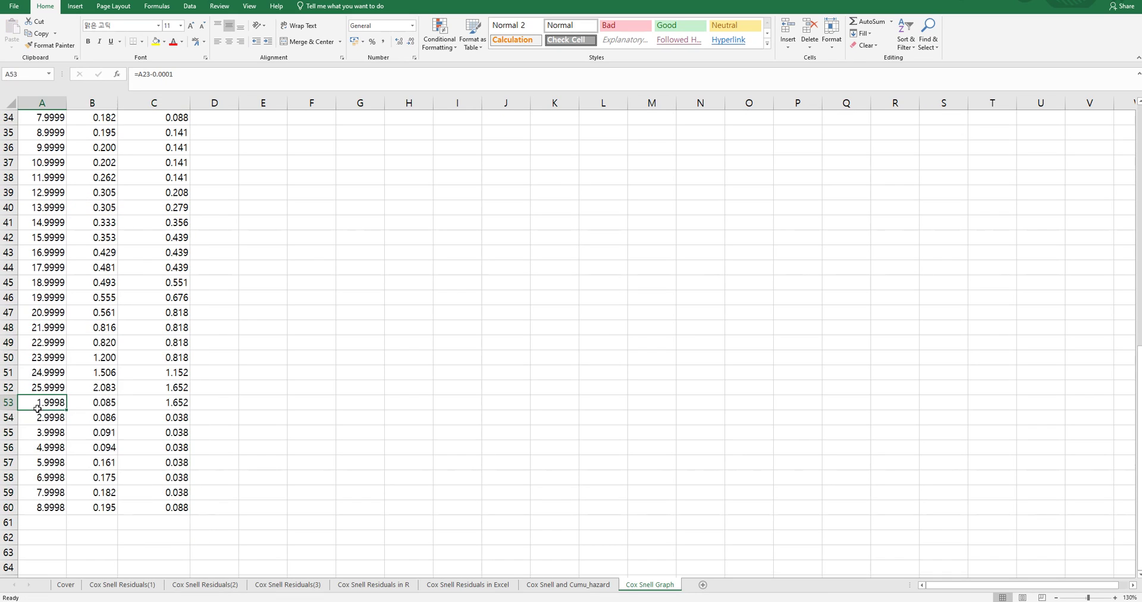
{"action": "left_click_drag", "start_coordinate": [36, 410], "coordinate": [159, 494]}
{"action": "key", "text": "Delete"}
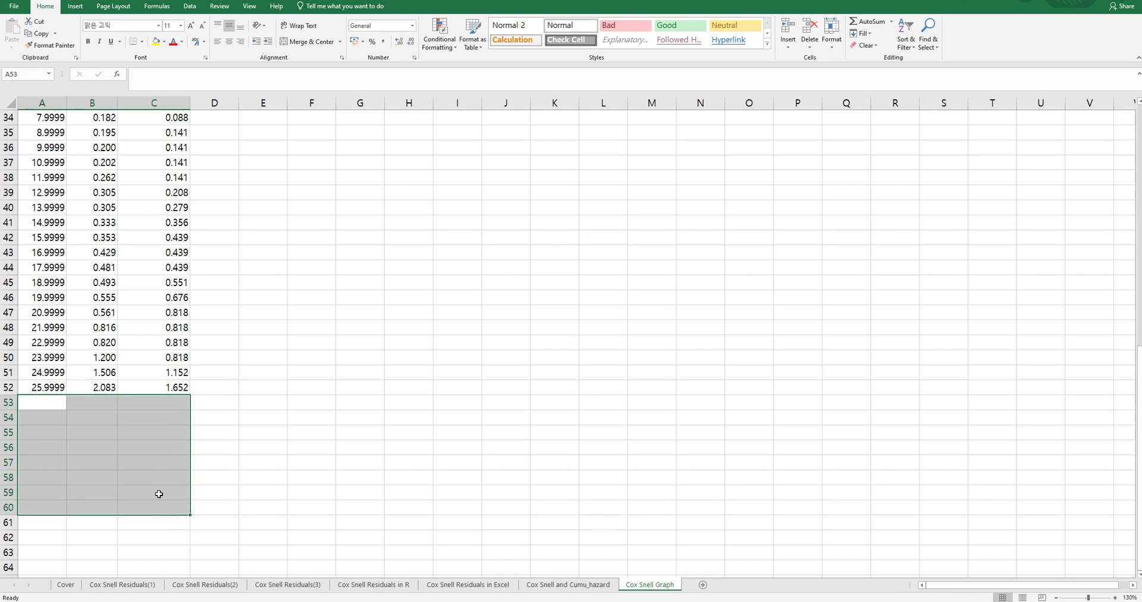
{"action": "scroll", "coordinate": [158, 494], "scroll_direction": "up", "scroll_amount": 2}
{"action": "scroll", "coordinate": [173, 489], "scroll_direction": "up", "scroll_amount": 1}
{"action": "left_click", "coordinate": [177, 522]}
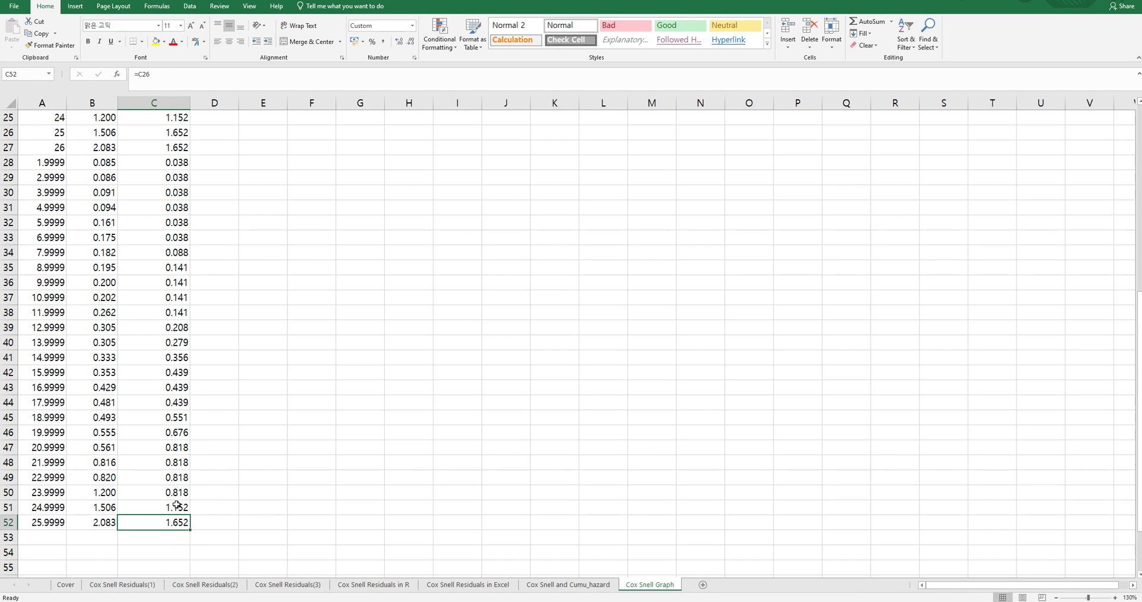
{"action": "scroll", "coordinate": [177, 522], "scroll_direction": "up", "scroll_amount": 8}
Replace the formulas in the A2:C52 block with plain pasted values.
{"action": "left_click", "coordinate": [48, 137], "text": "shift"}
{"action": "right_click", "coordinate": [97, 190]}
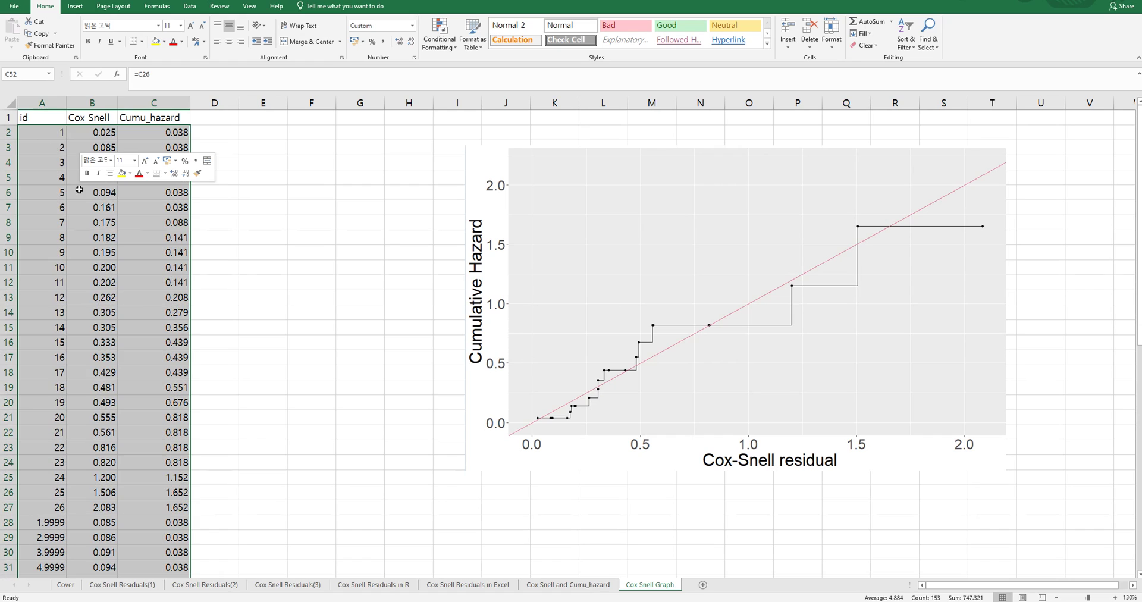
{"action": "left_click", "coordinate": [114, 211]}
{"action": "scroll", "coordinate": [99, 207], "scroll_direction": "down", "scroll_amount": 12}
{"action": "right_click", "coordinate": [99, 207]}
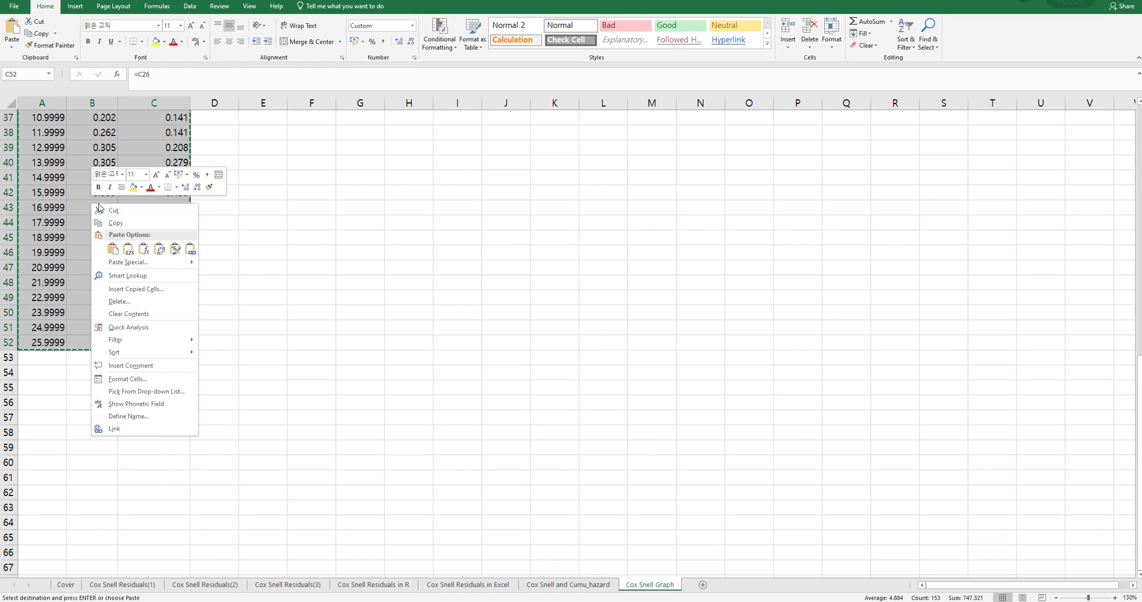
{"action": "left_click", "coordinate": [127, 249]}
{"action": "scroll", "coordinate": [144, 238], "scroll_direction": "up", "scroll_amount": 6}
{"action": "scroll", "coordinate": [143, 238], "scroll_direction": "up", "scroll_amount": 6}
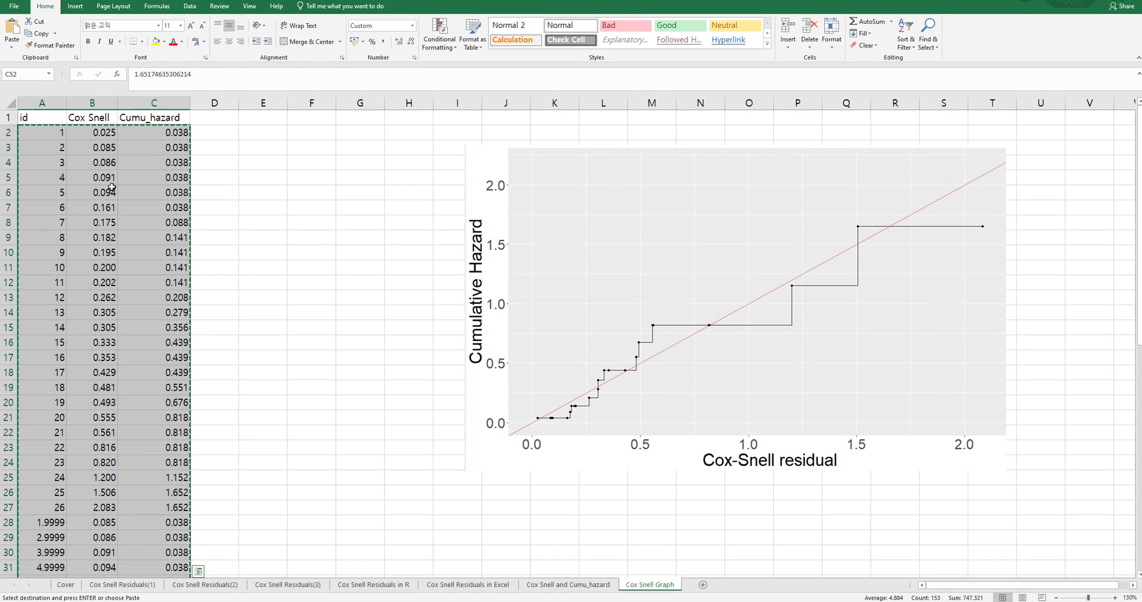
{"action": "scroll", "coordinate": [112, 187], "scroll_direction": "down", "scroll_amount": 12}
{"action": "key", "text": "Escape"}
{"action": "scroll", "coordinate": [78, 196], "scroll_direction": "up", "scroll_amount": 12}
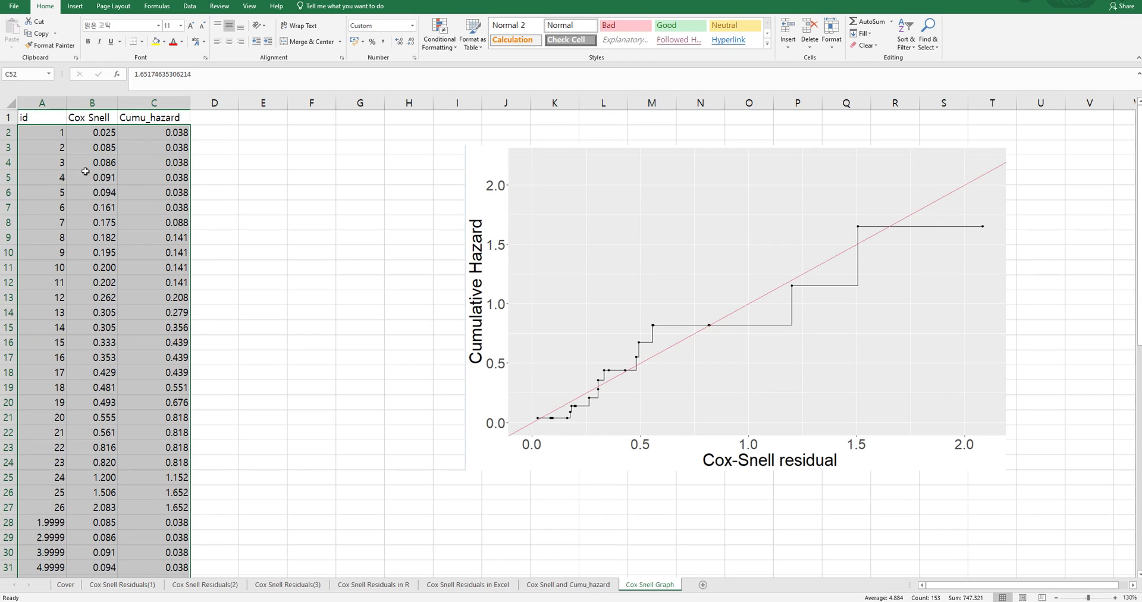
Sort the table ascending by id from cell A2.
{"action": "left_click", "coordinate": [51, 131]}
{"action": "left_click", "coordinate": [906, 42]}
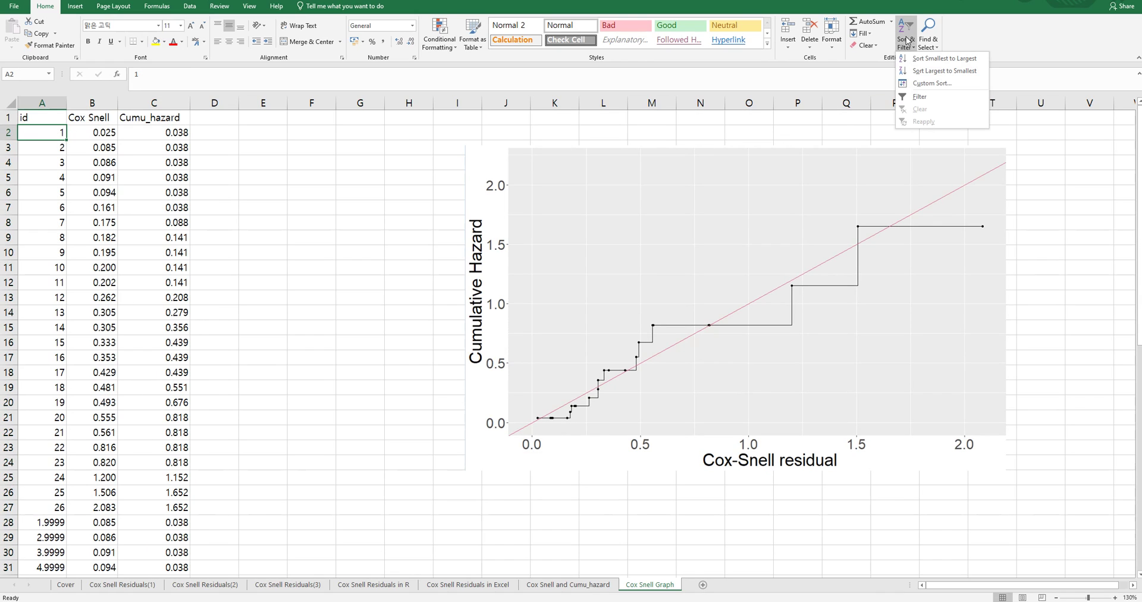
{"action": "left_click", "coordinate": [928, 64]}
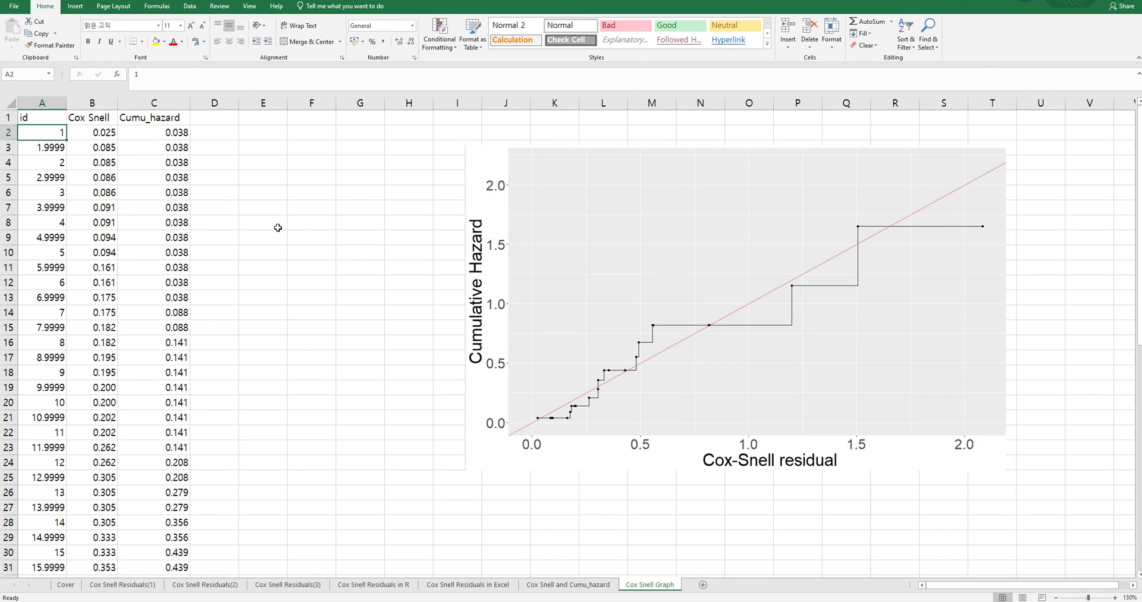
Select the Cox Snell and Cumu_hazard data in B2:C52.
{"action": "left_click", "coordinate": [107, 136]}
{"action": "scroll", "coordinate": [180, 432], "scroll_direction": "down", "scroll_amount": 7}
{"action": "scroll", "coordinate": [178, 440], "scroll_direction": "down", "scroll_amount": 4}
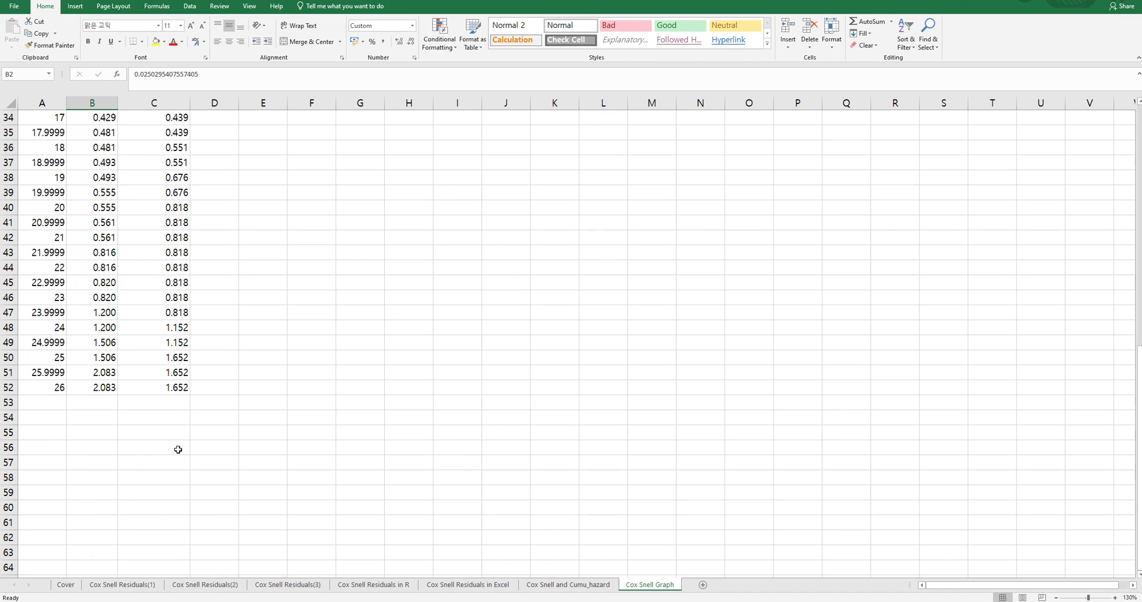
{"action": "left_click", "coordinate": [169, 388], "text": "shift"}
{"action": "scroll", "coordinate": [224, 369], "scroll_direction": "up", "scroll_amount": 9}
{"action": "scroll", "coordinate": [224, 360], "scroll_direction": "up", "scroll_amount": 2}
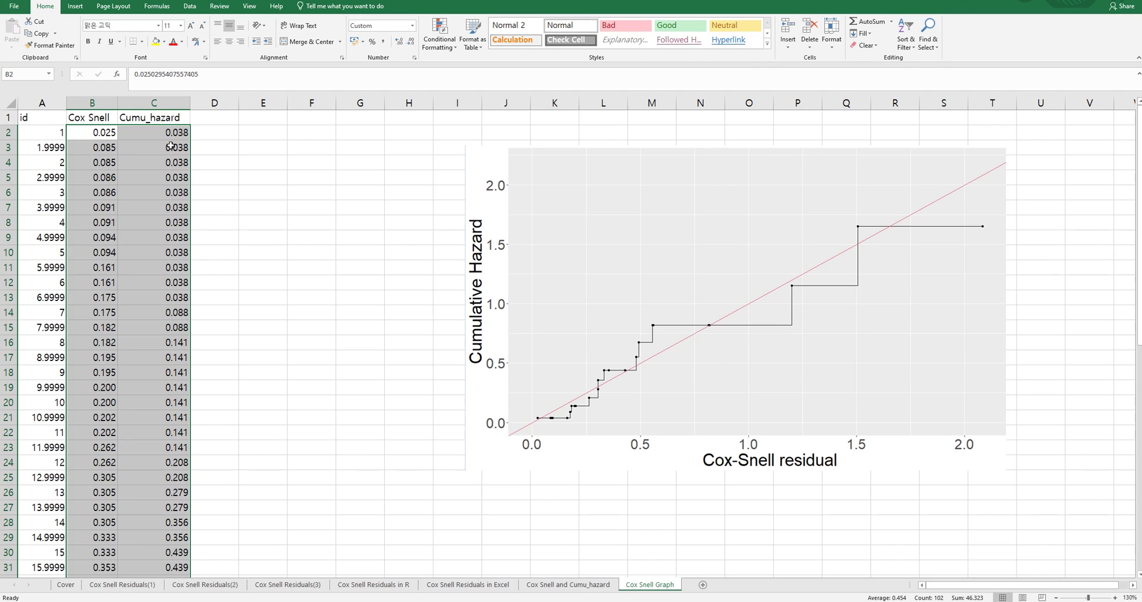
Insert a scatter chart with straight lines and markers, move it left, and delete its title.
{"action": "left_click", "coordinate": [75, 6]}
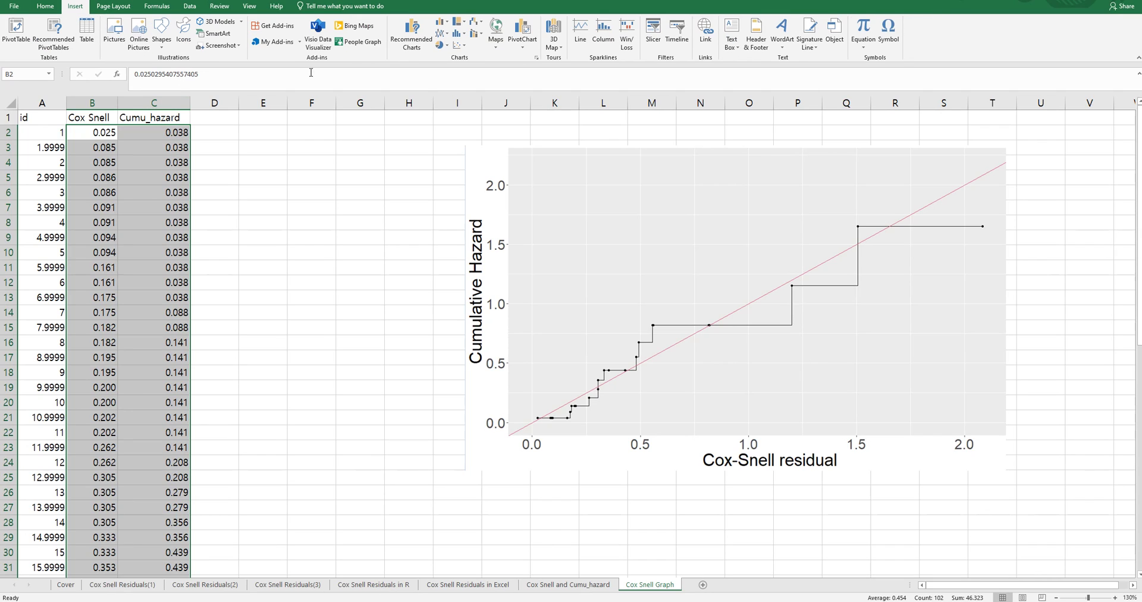
{"action": "left_click", "coordinate": [463, 48]}
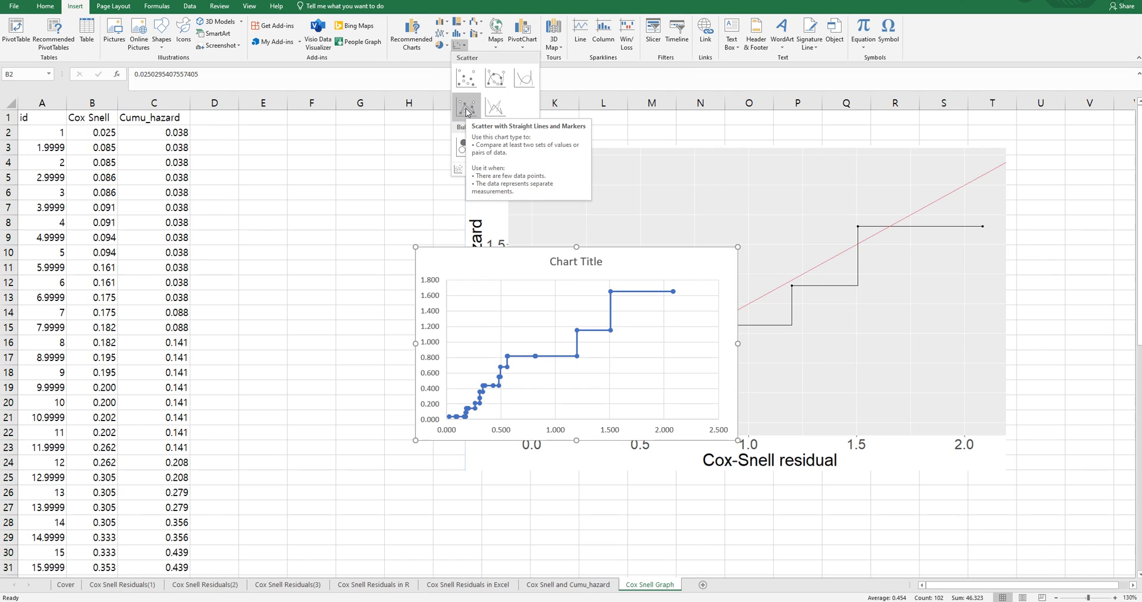
{"action": "left_click", "coordinate": [465, 112]}
{"action": "left_click_drag", "start_coordinate": [464, 253], "coordinate": [256, 162]}
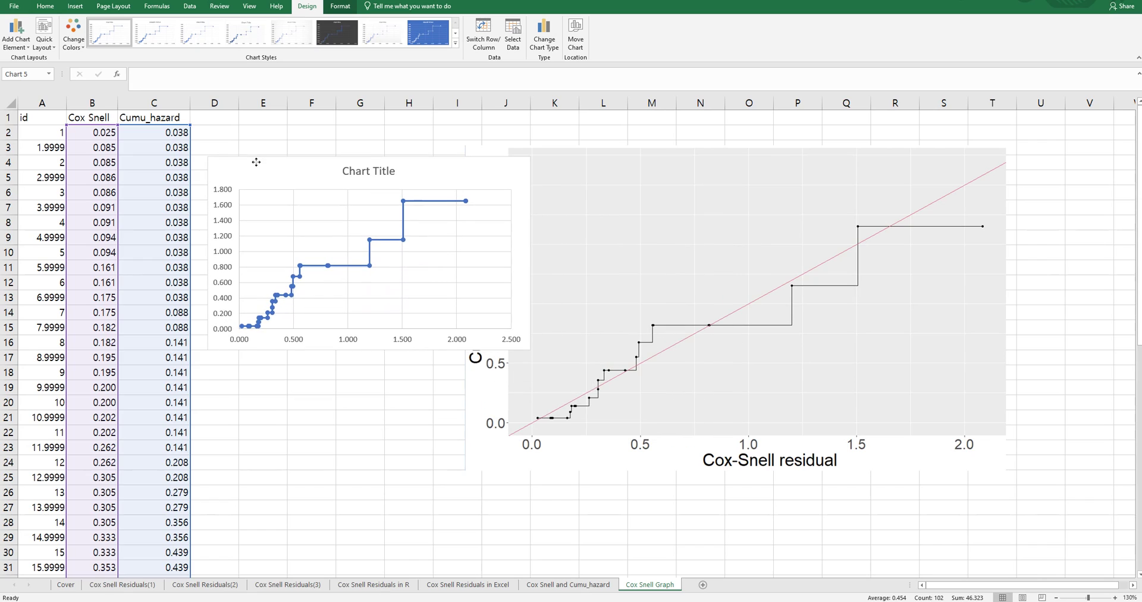
{"action": "left_click", "coordinate": [382, 173]}
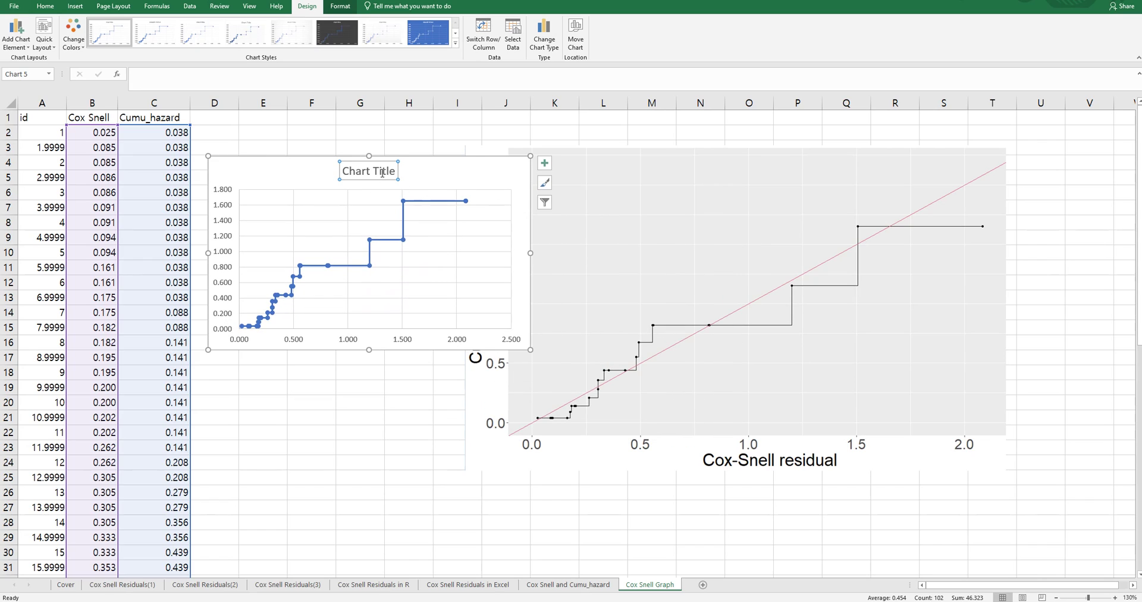
{"action": "key", "text": "Delete"}
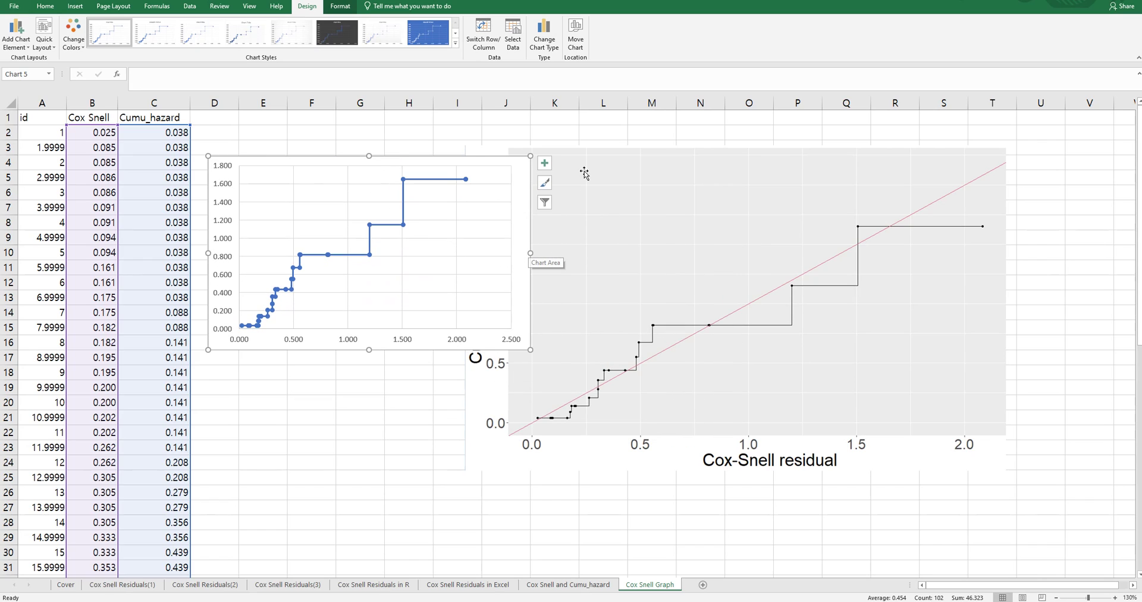
Shift the R plot picture right and set the vertical axis maximum to 2.5.
{"action": "left_click_drag", "start_coordinate": [581, 173], "coordinate": [655, 151]}
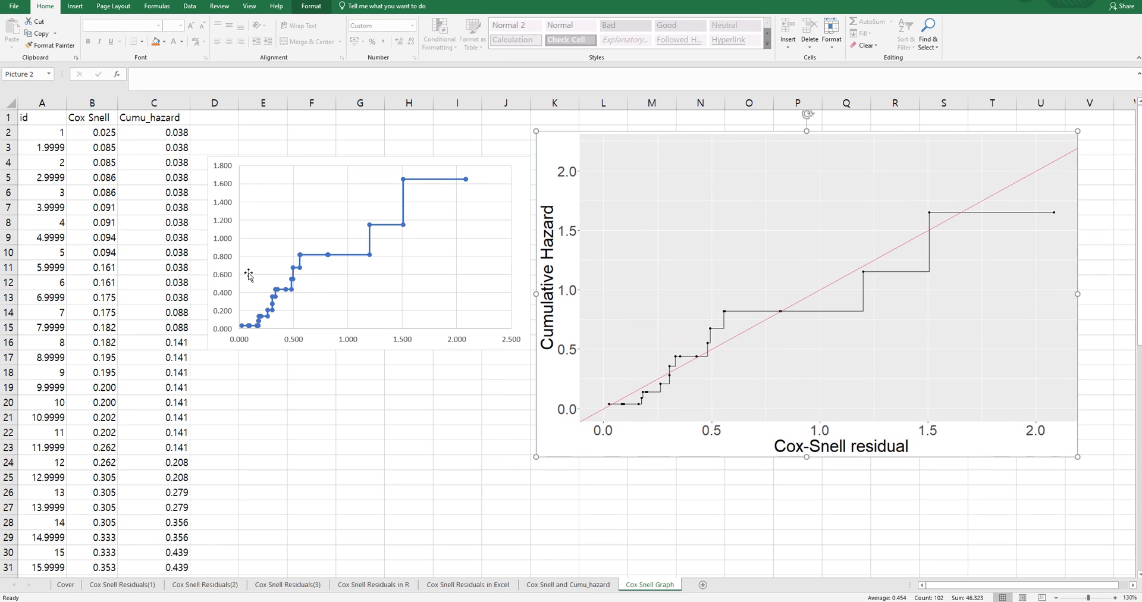
{"action": "right_click", "coordinate": [222, 281]}
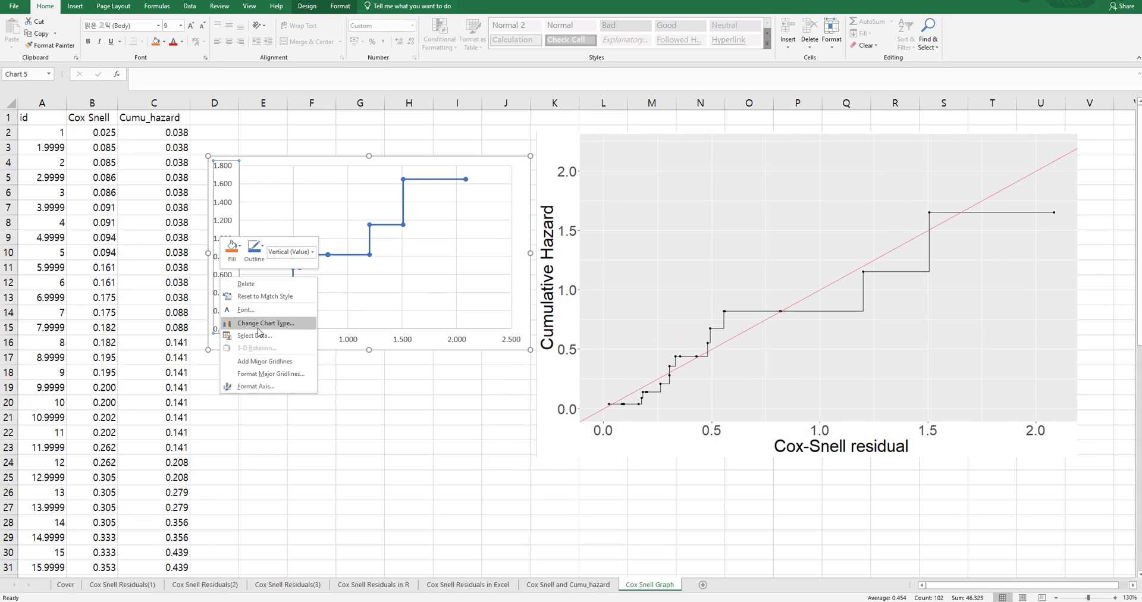
{"action": "left_click", "coordinate": [256, 385]}
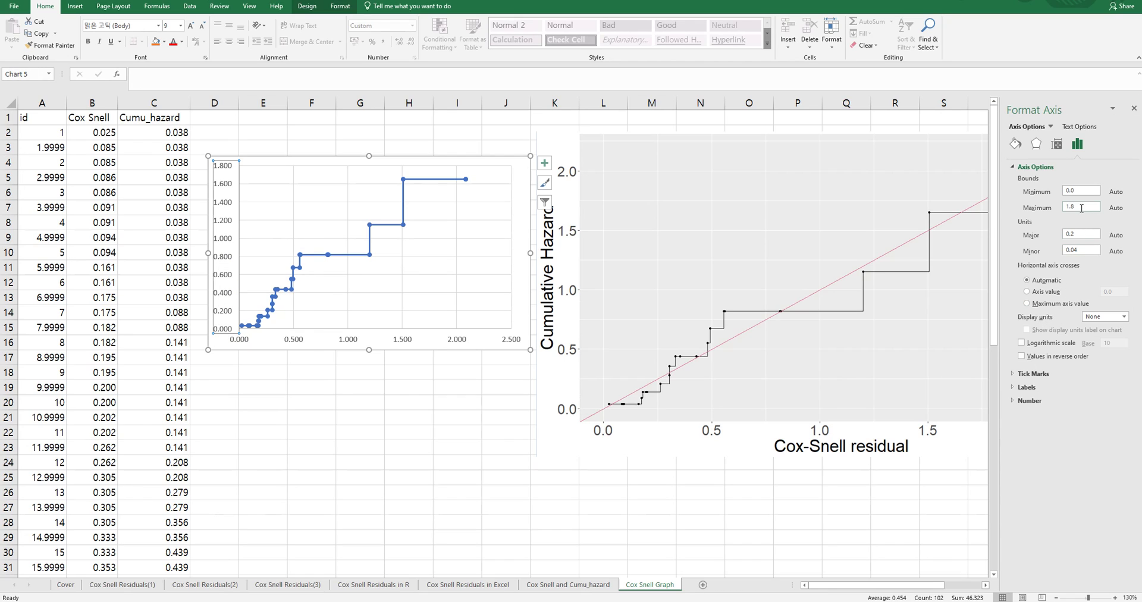
{"action": "double_click", "coordinate": [1082, 208]}
{"action": "type", "text": "2.5"}
{"action": "key", "text": "Return"}
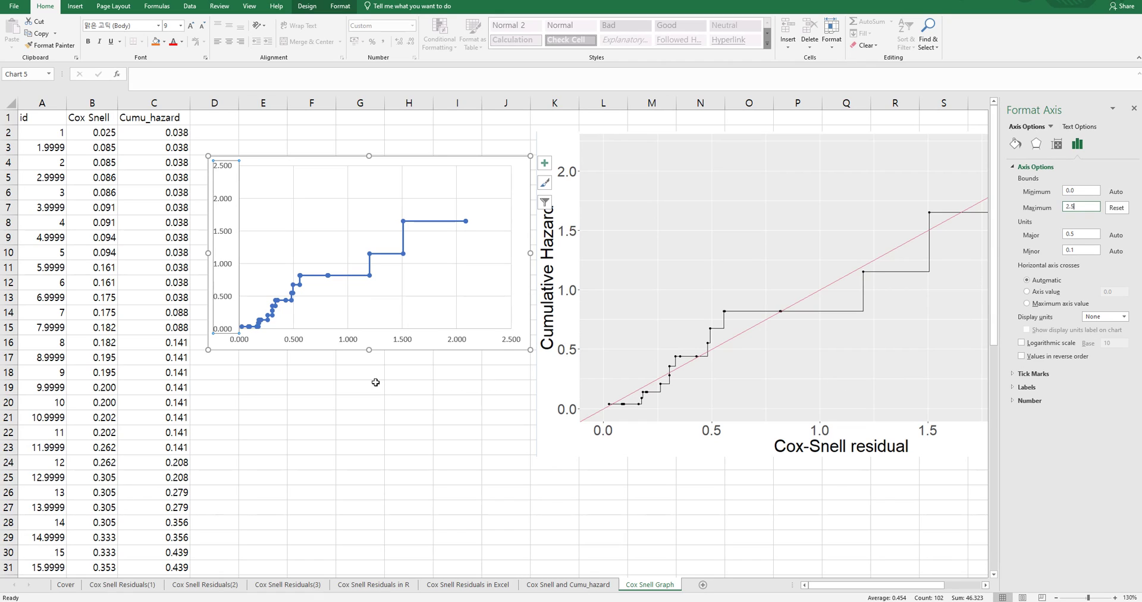
{"action": "left_click", "coordinate": [295, 404]}
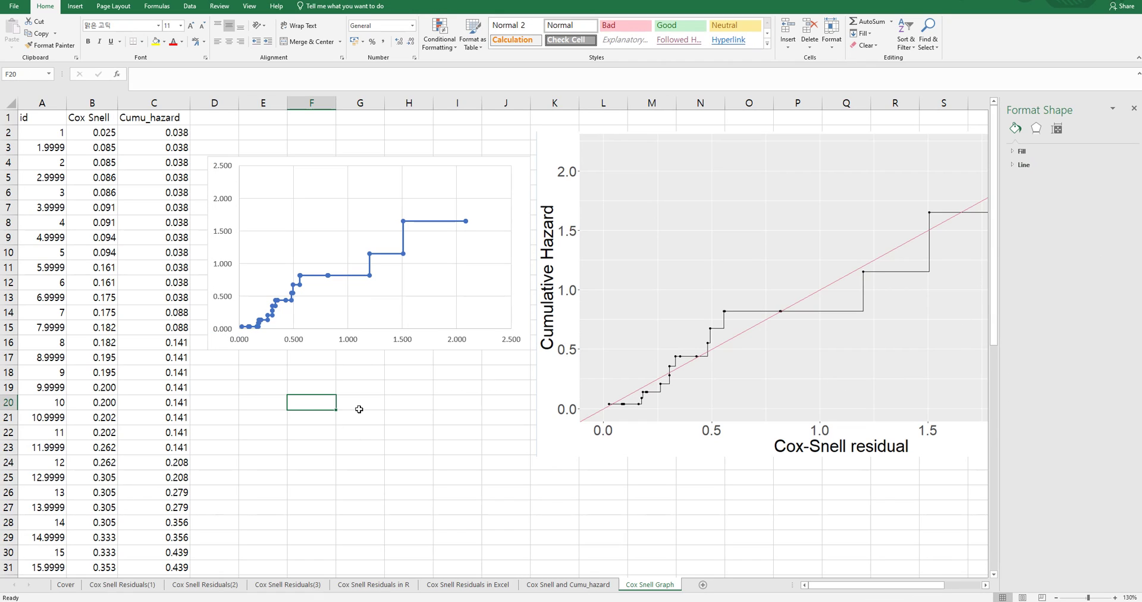
Draw a straight line from the chart's origin to its top-right corner.
{"action": "left_click", "coordinate": [75, 6]}
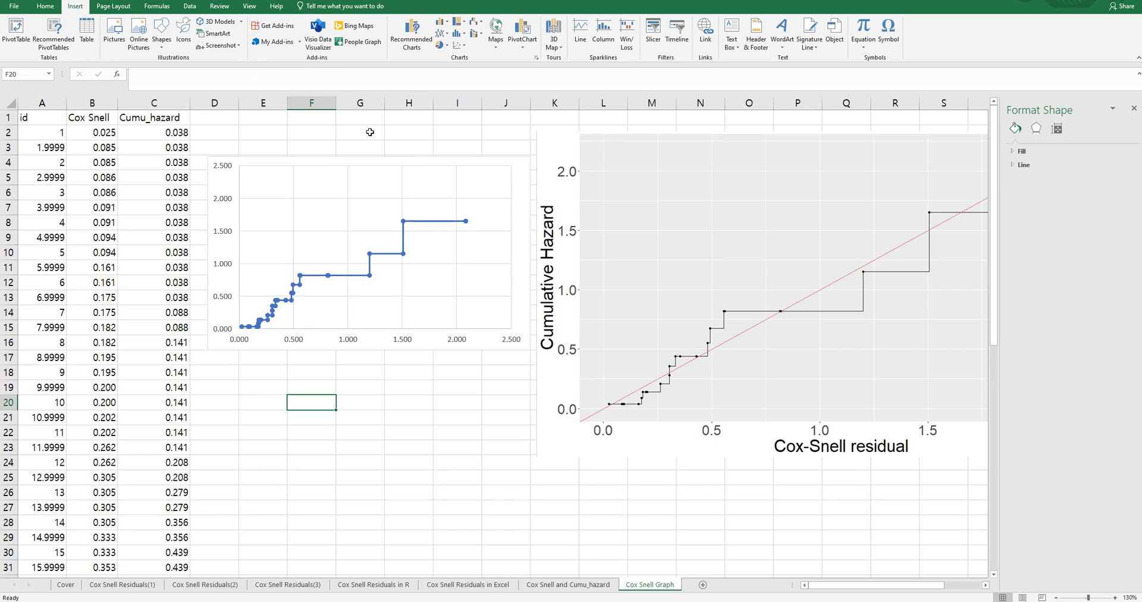
{"action": "left_click", "coordinate": [161, 33]}
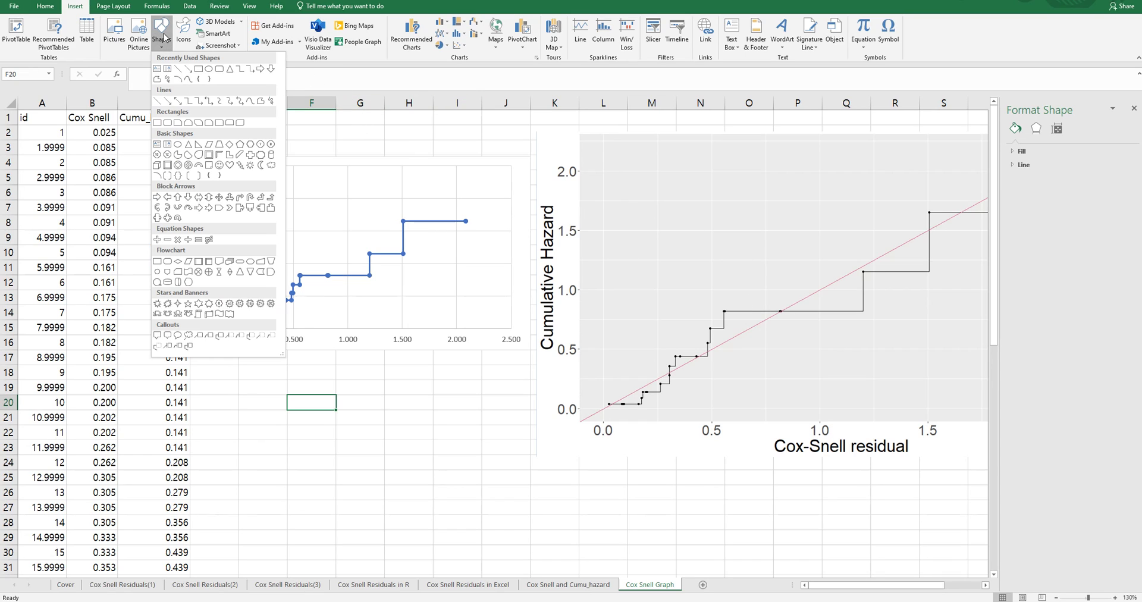
{"action": "left_click", "coordinate": [177, 73]}
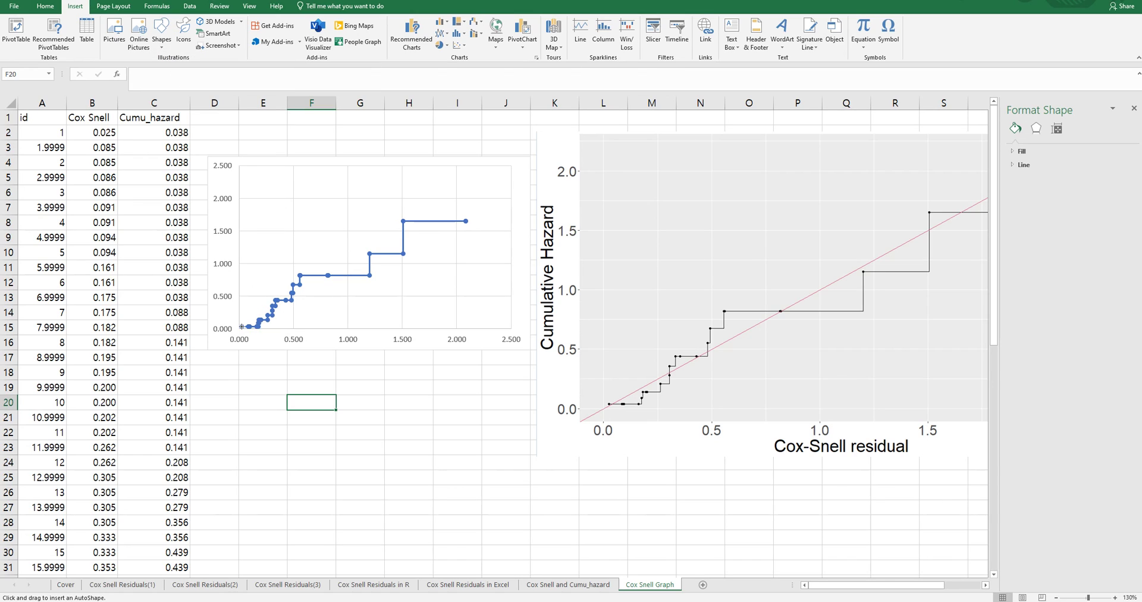
{"action": "left_click_drag", "start_coordinate": [241, 327], "coordinate": [367, 265]}
{"action": "left_click_drag", "start_coordinate": [367, 265], "coordinate": [455, 201]}
{"action": "left_click_drag", "start_coordinate": [455, 200], "coordinate": [510, 168]}
{"action": "left_click", "coordinate": [410, 445]}
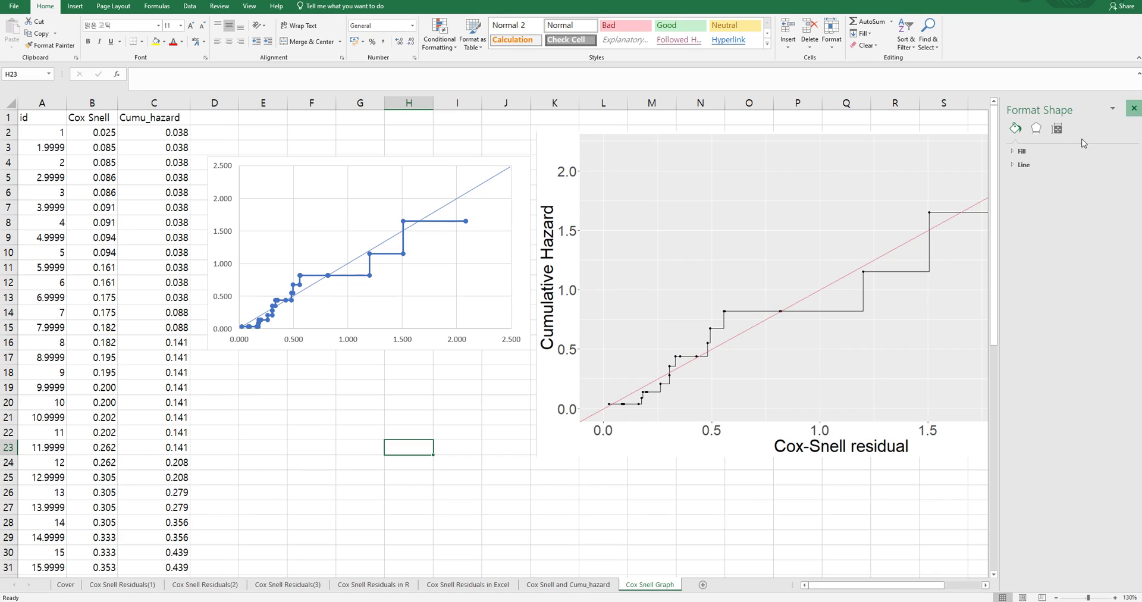
{"action": "left_click", "coordinate": [1134, 110]}
{"action": "left_click", "coordinate": [452, 446]}
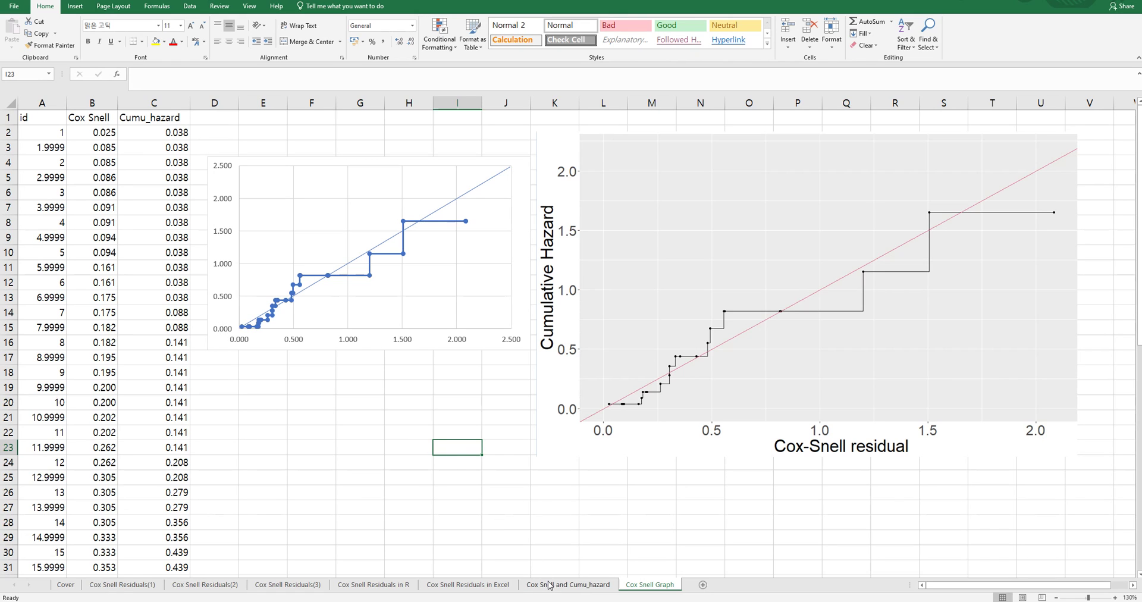
{"action": "left_click", "coordinate": [550, 586]}
{"action": "left_click", "coordinate": [493, 585]}
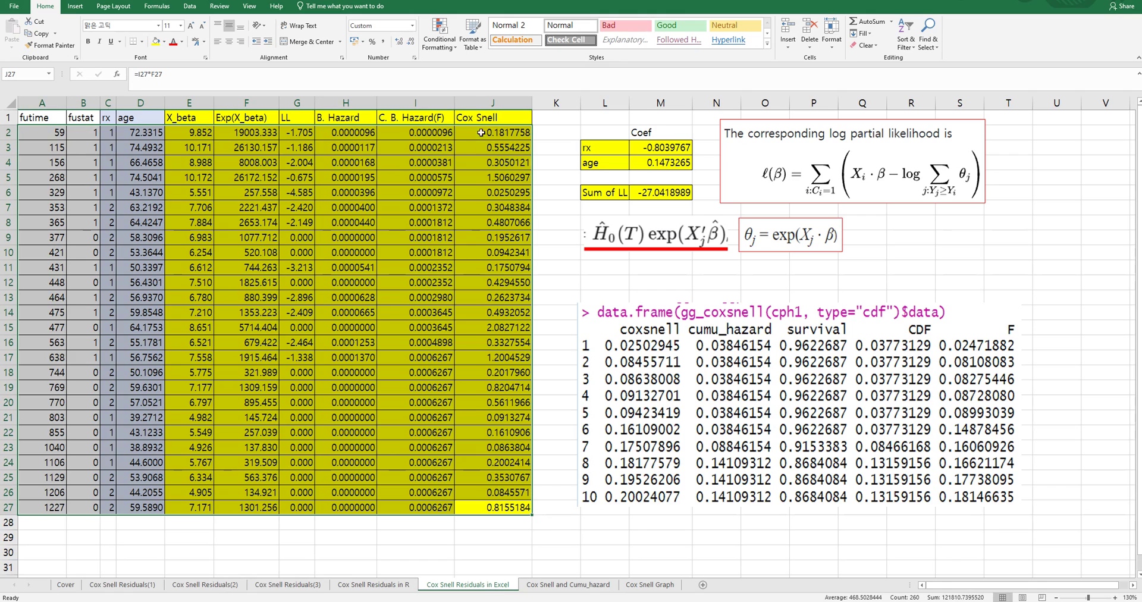
{"action": "left_click", "coordinate": [544, 441]}
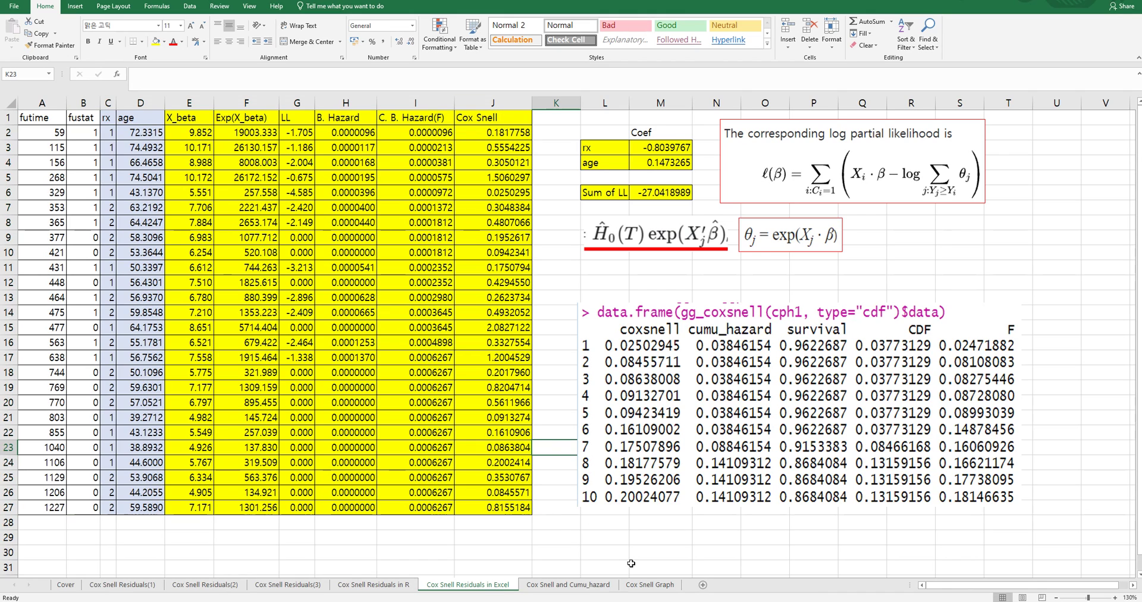
{"action": "left_click", "coordinate": [642, 586]}
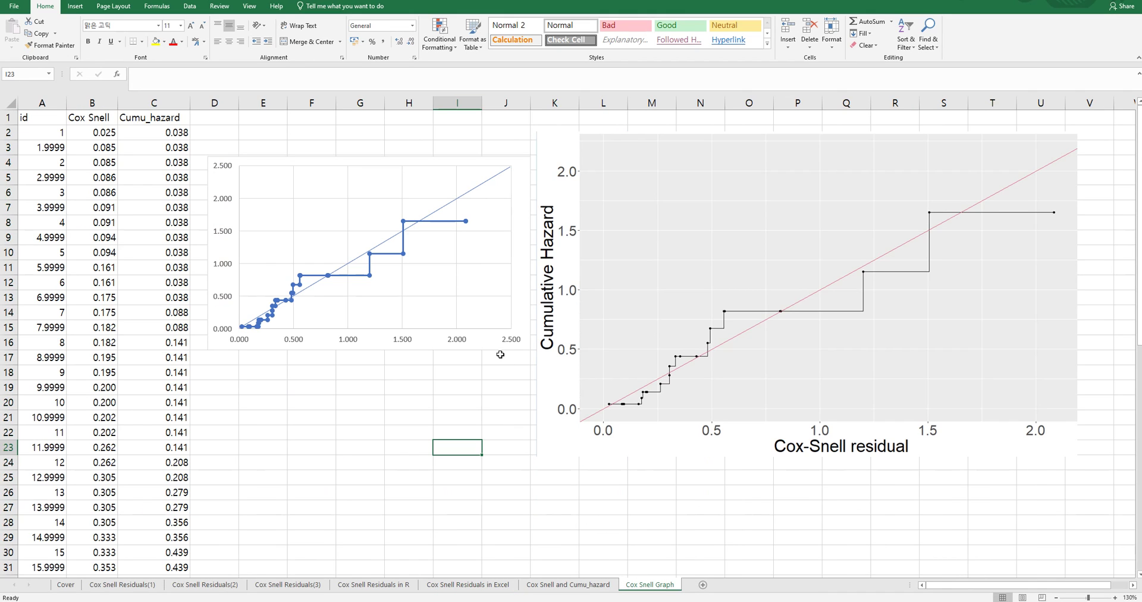